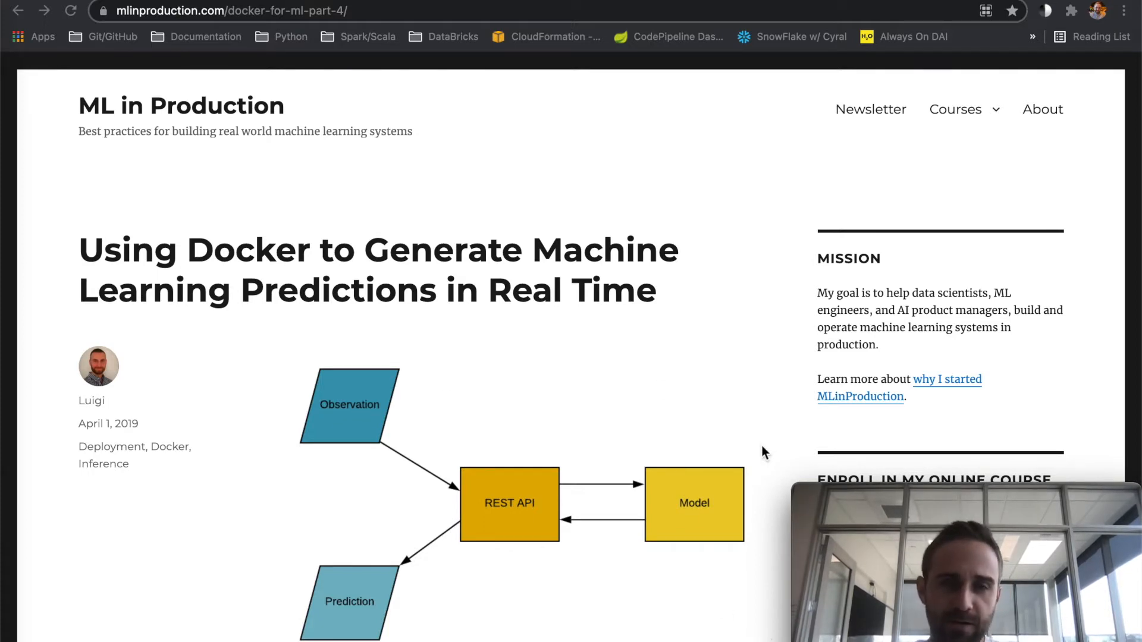
scroll(762, 445, "down", 5)
scroll(762, 444, "down", 5)
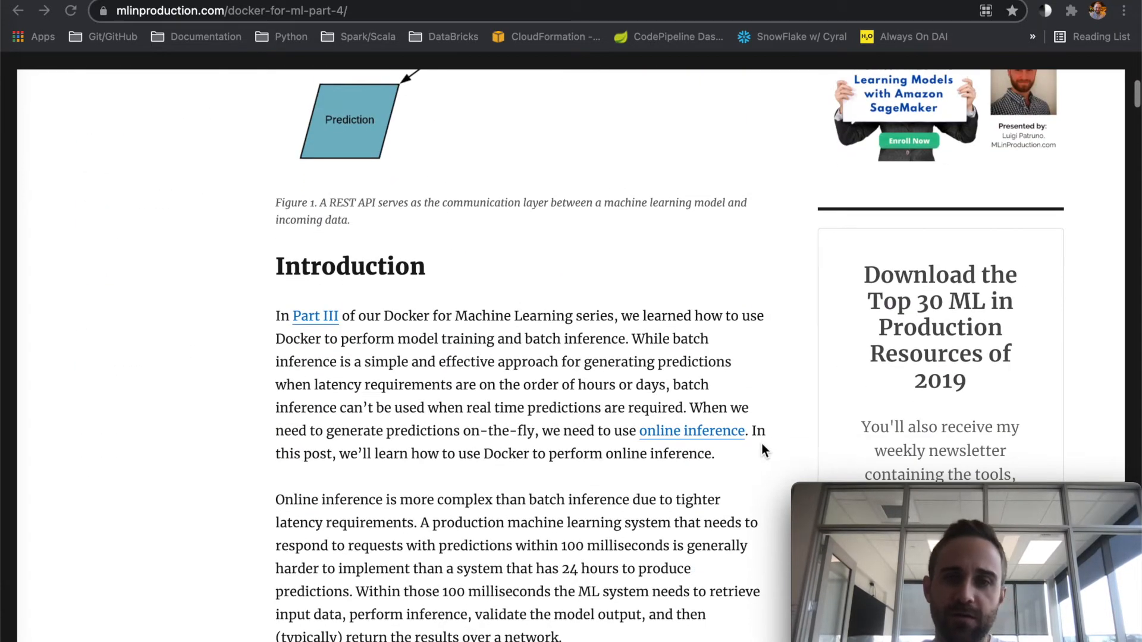
scroll(761, 444, "down", 5)
scroll(762, 444, "down", 5)
scroll(761, 444, "down", 4)
scroll(762, 444, "down", 4)
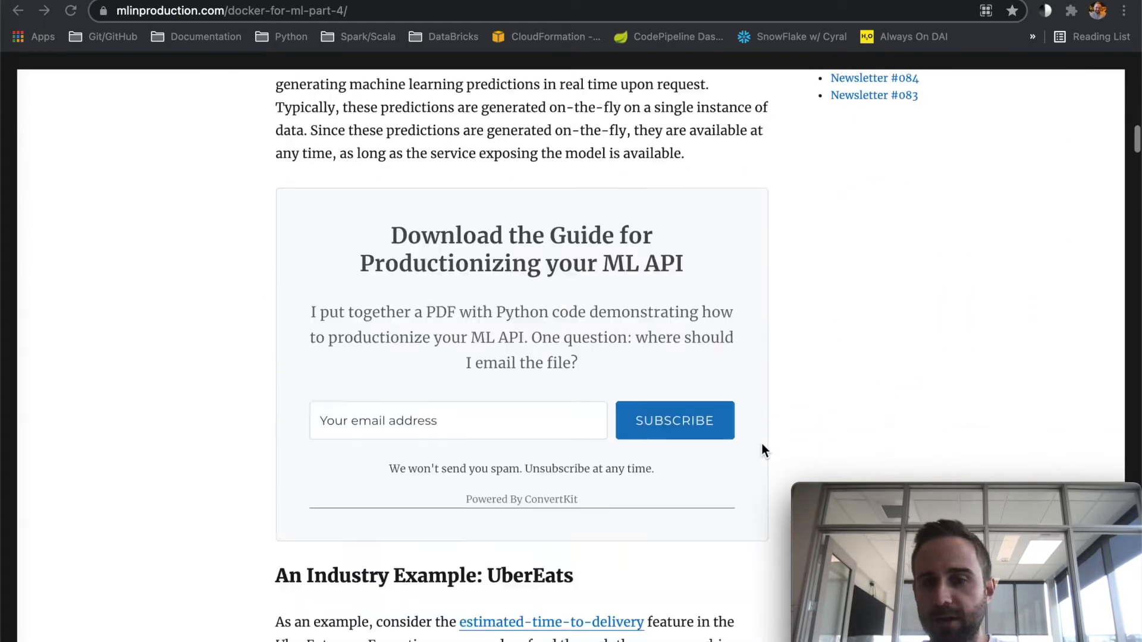
scroll(762, 444, "down", 4)
scroll(762, 443, "down", 3)
scroll(762, 443, "down", 3)
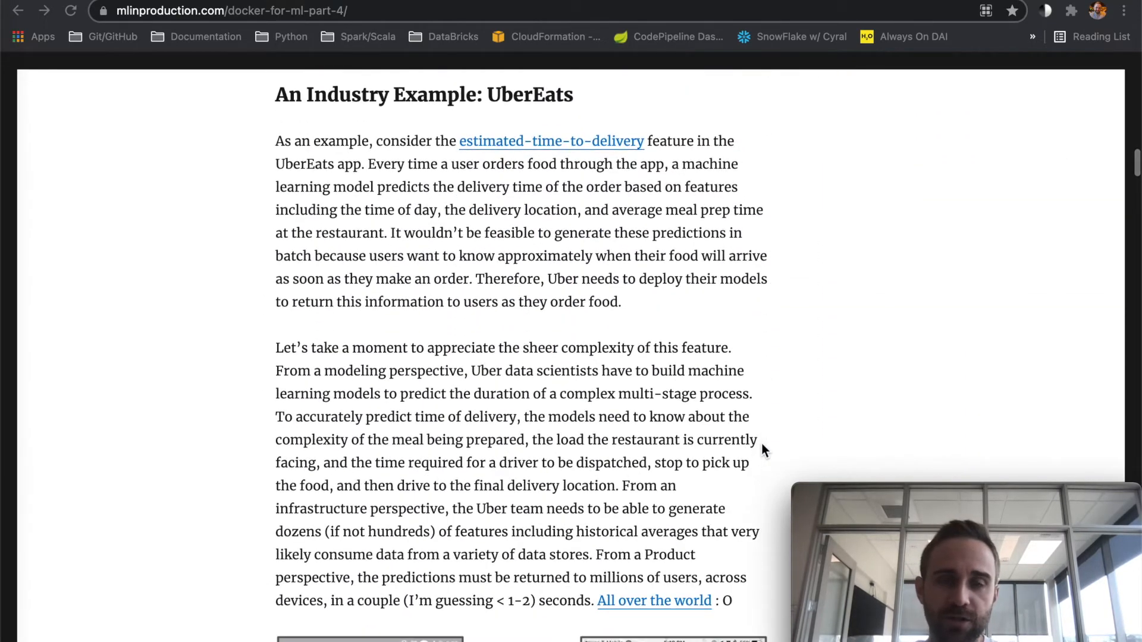
scroll(762, 443, "down", 3)
scroll(762, 443, "down", 4)
scroll(762, 444, "down", 4)
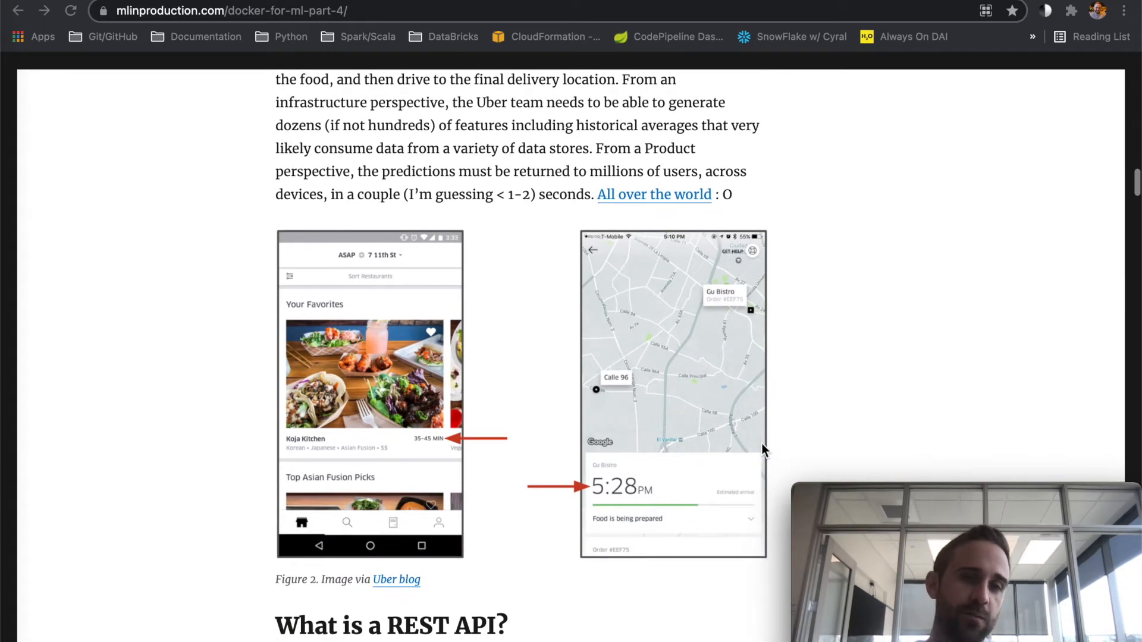
scroll(761, 444, "down", 3)
scroll(761, 443, "down", 2)
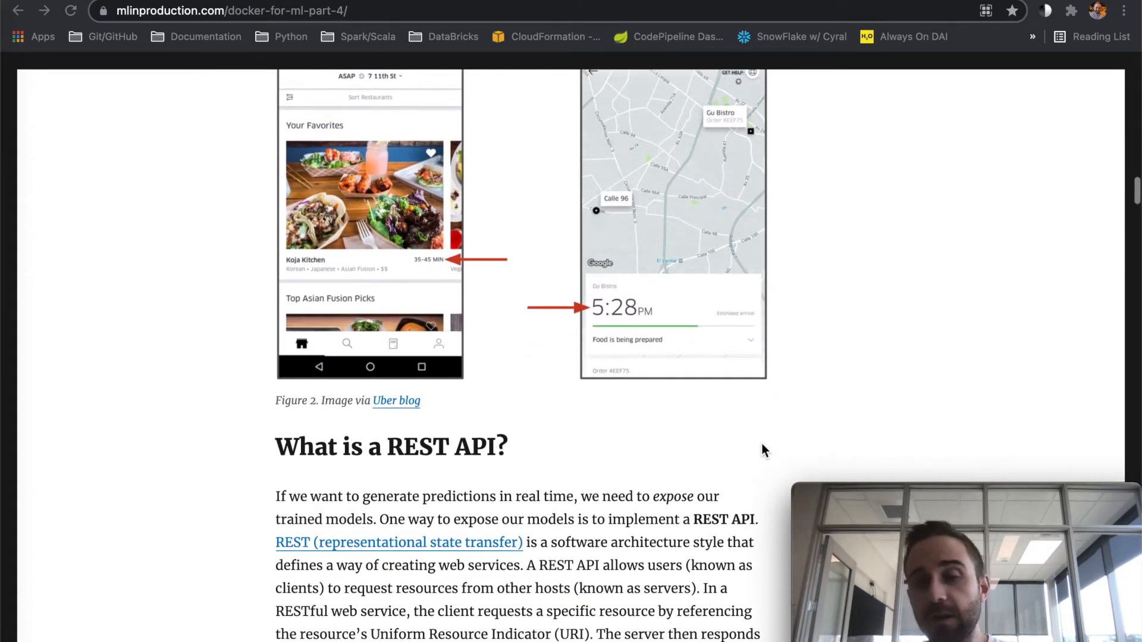
scroll(761, 443, "up", 8)
scroll(761, 444, "up", 6)
scroll(761, 443, "up", 8)
scroll(762, 443, "up", 3)
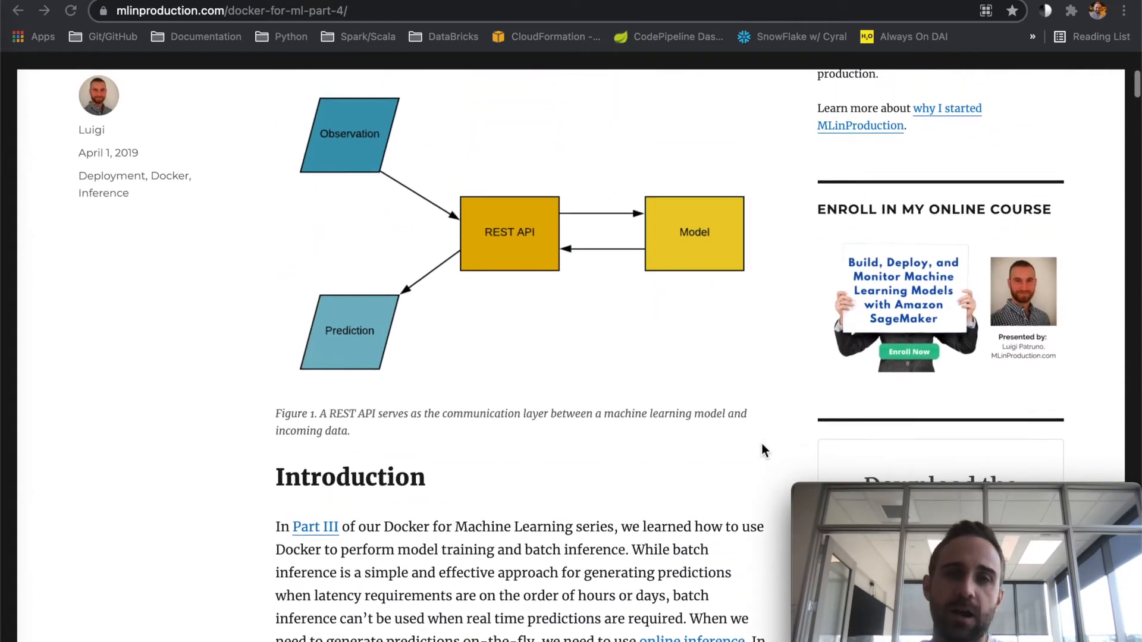
scroll(762, 443, "up", 8)
scroll(763, 444, "up", 2)
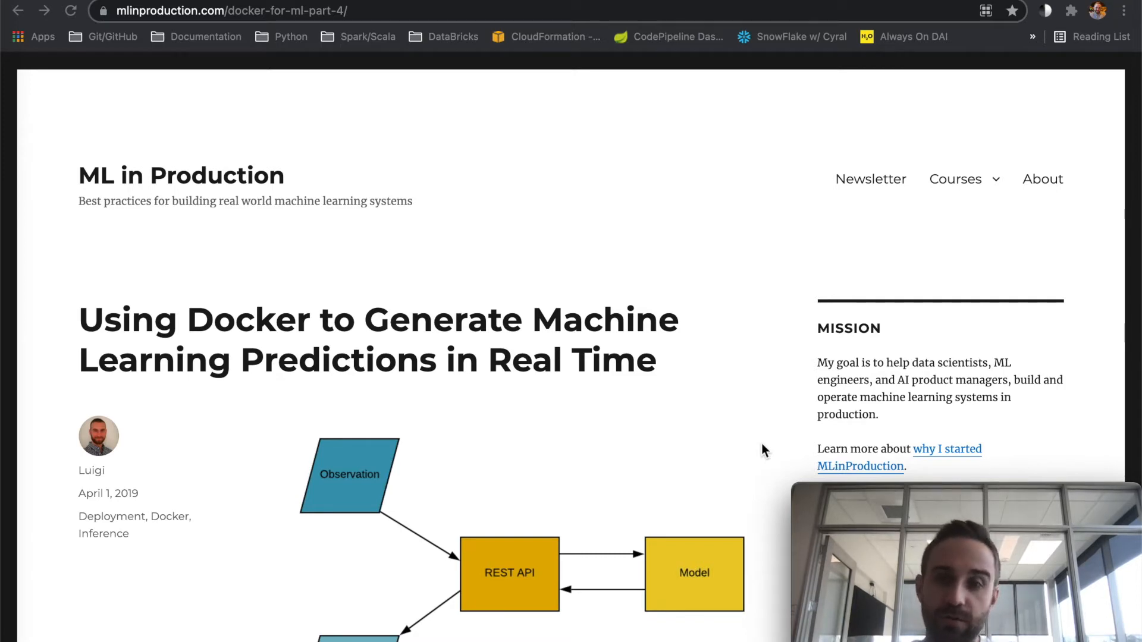
- Switch from the article to the JupyterLab workspace with the notebook and terminals
key("ctrl+Tab")
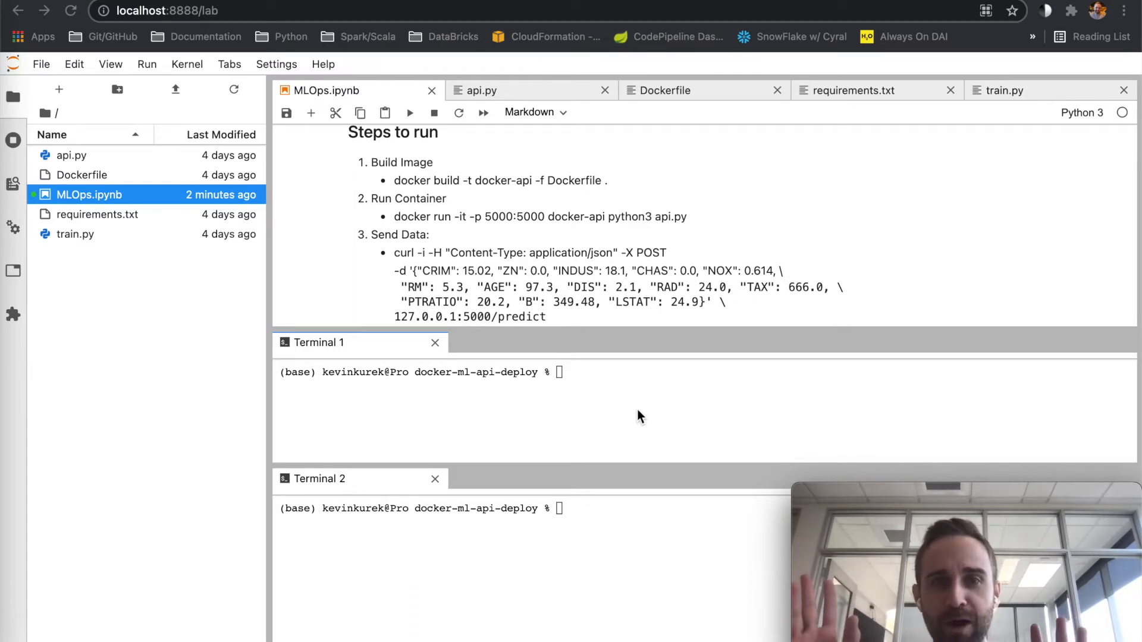
left_click(637, 410)
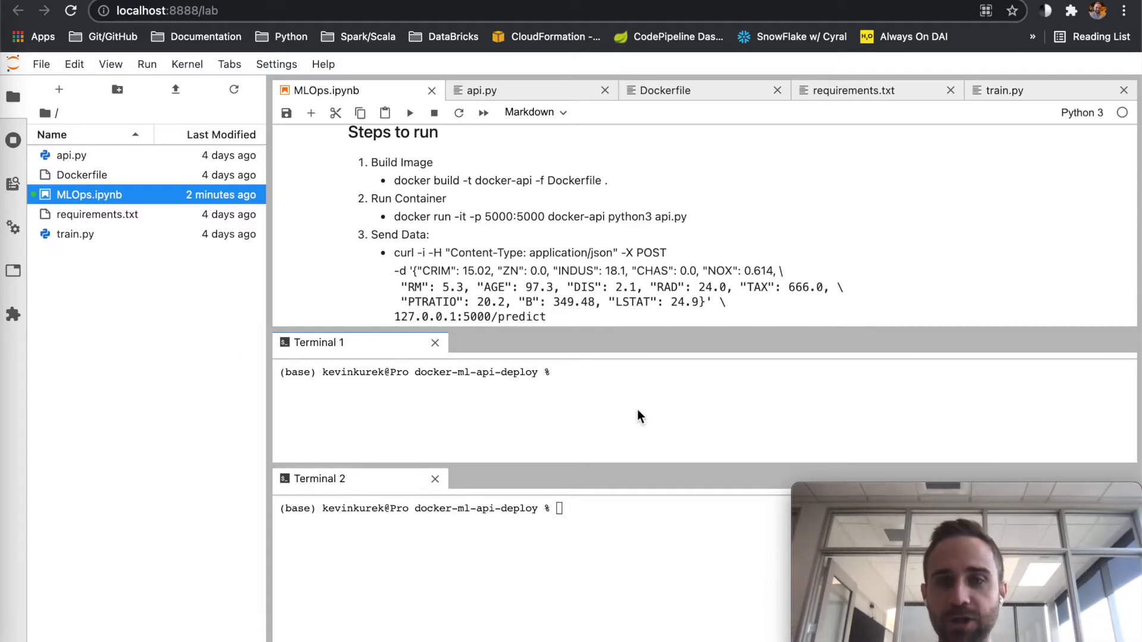
type("docker images")
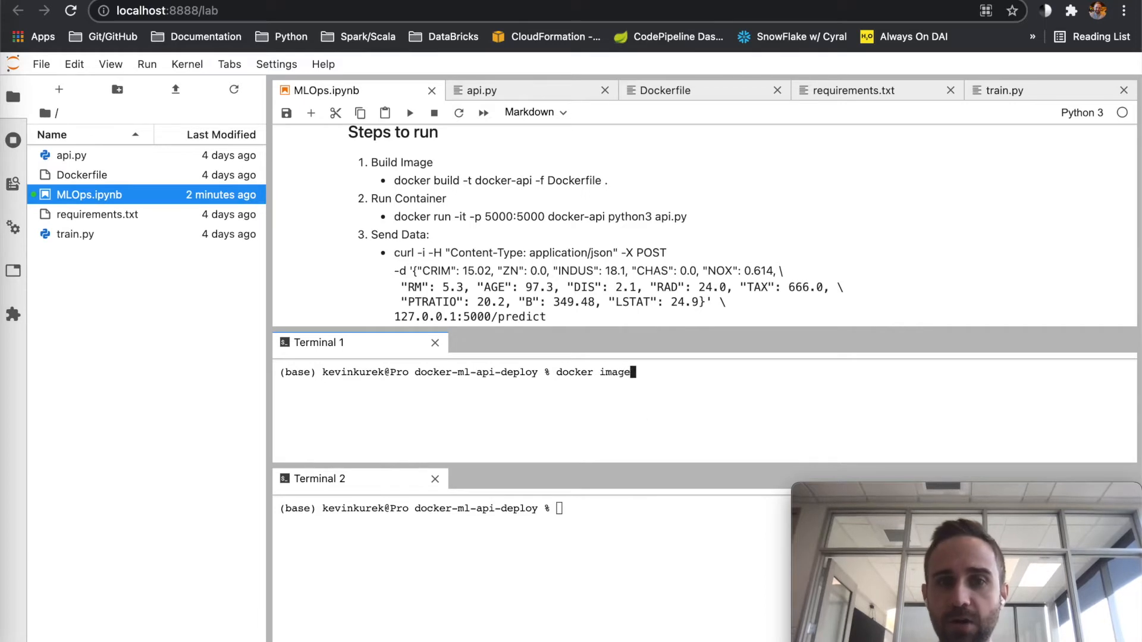
key("Return")
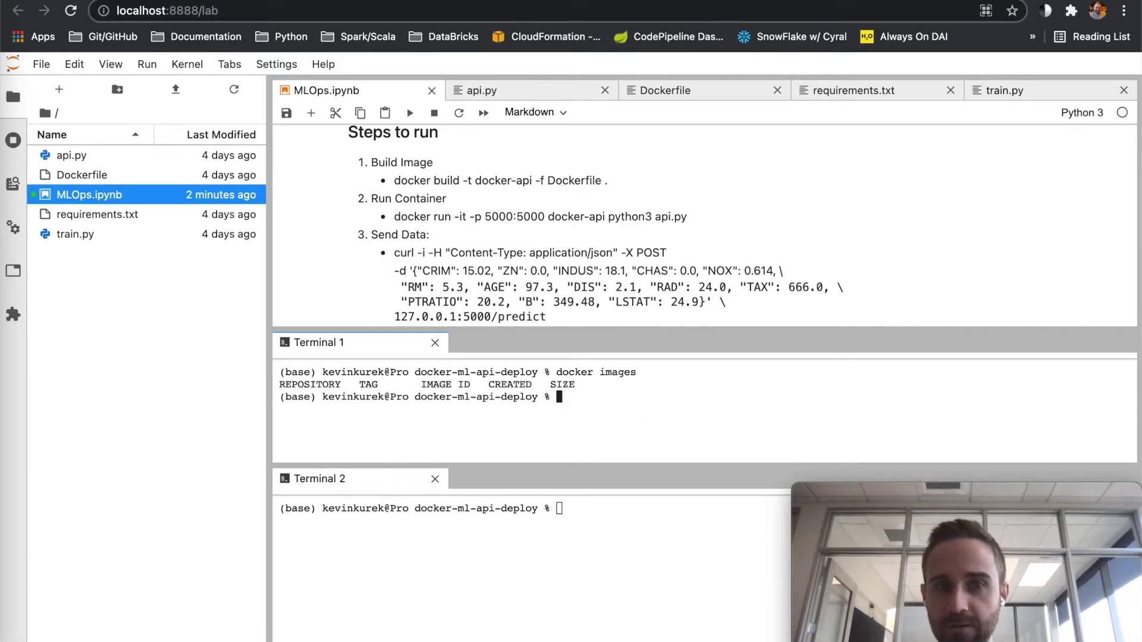
type("docker ps")
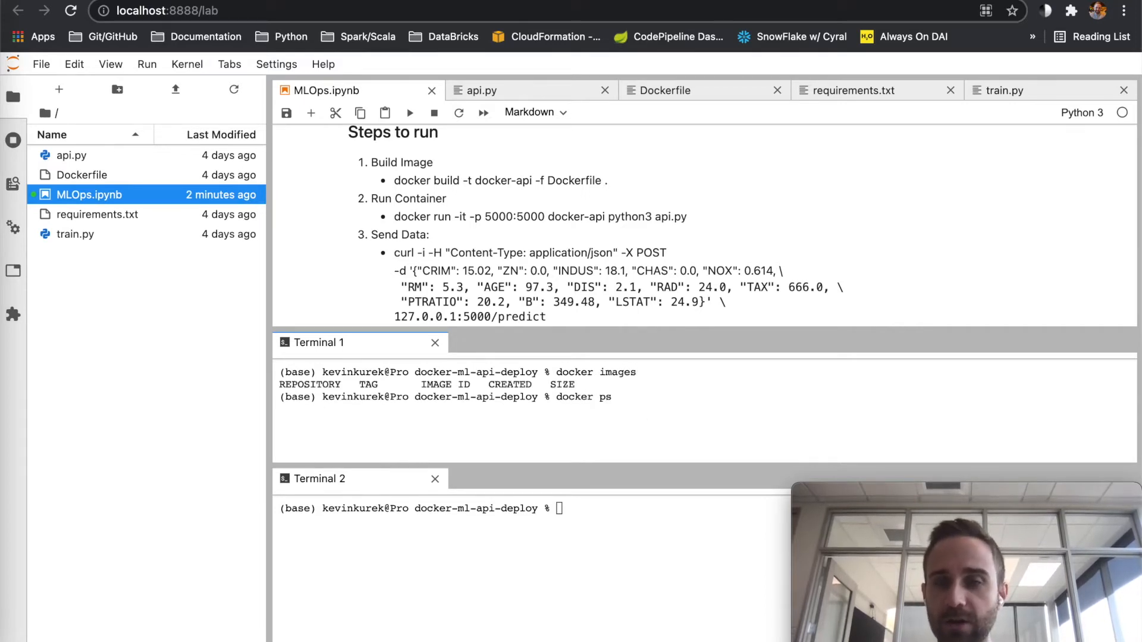
key("Return")
type("docker-ml-api-deploy % dock")
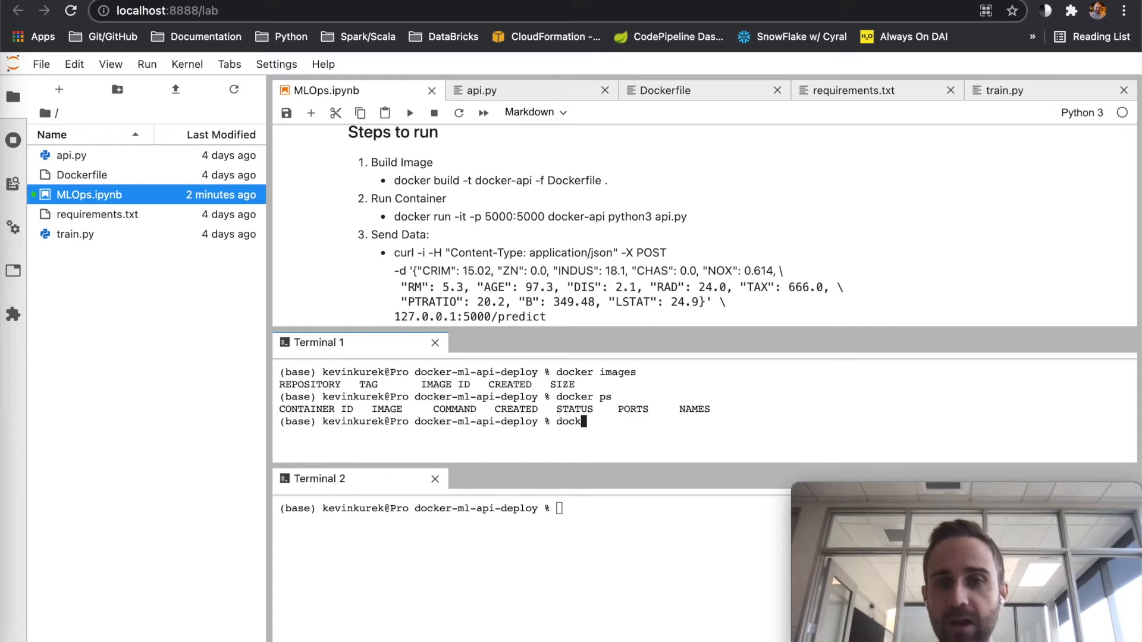
type("er ps -a")
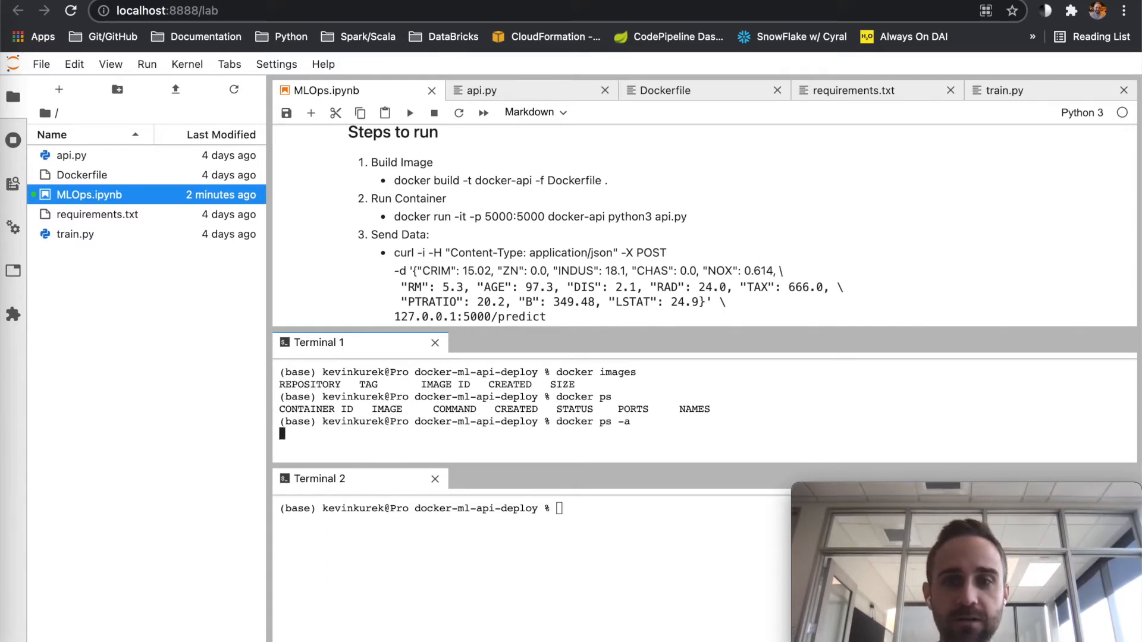
key("Return")
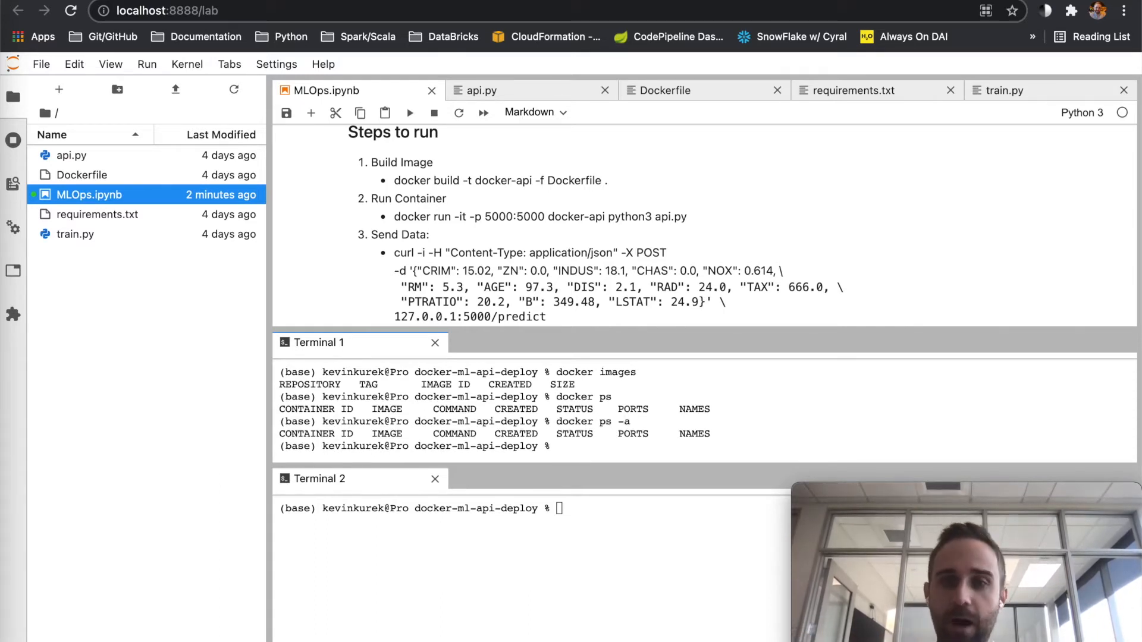
type("c")
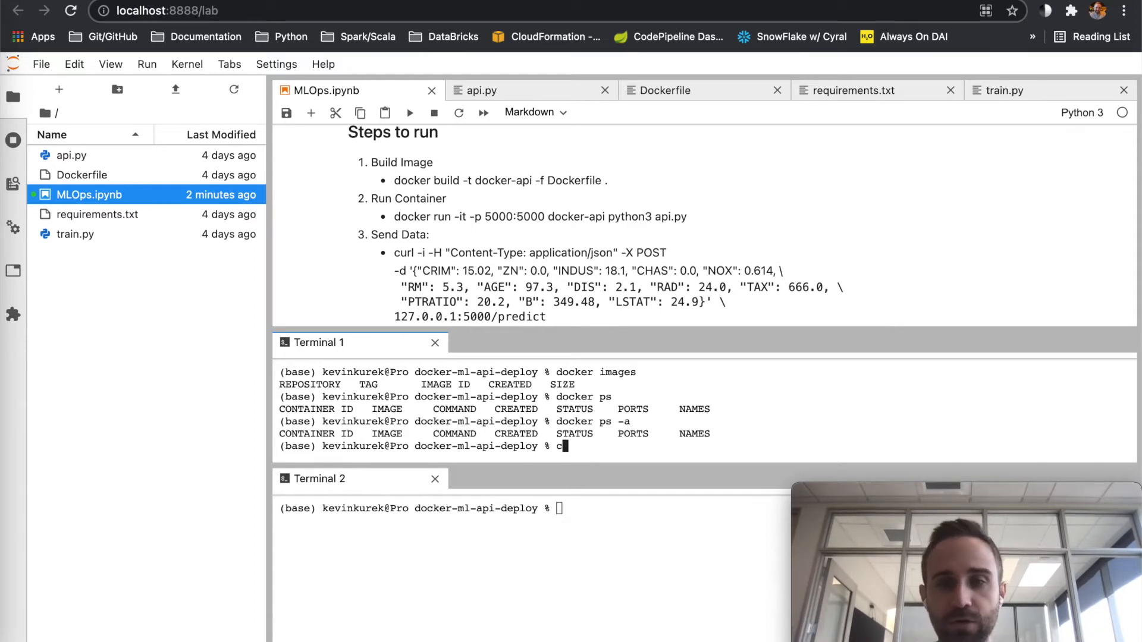
type("lear")
key("Return")
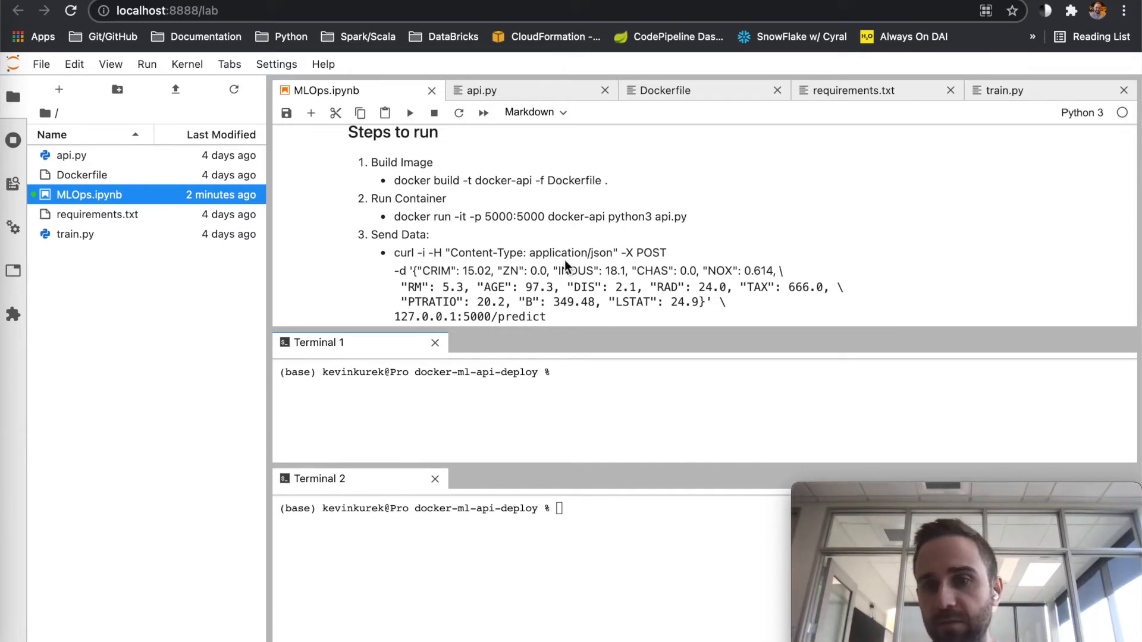
type("docker ")
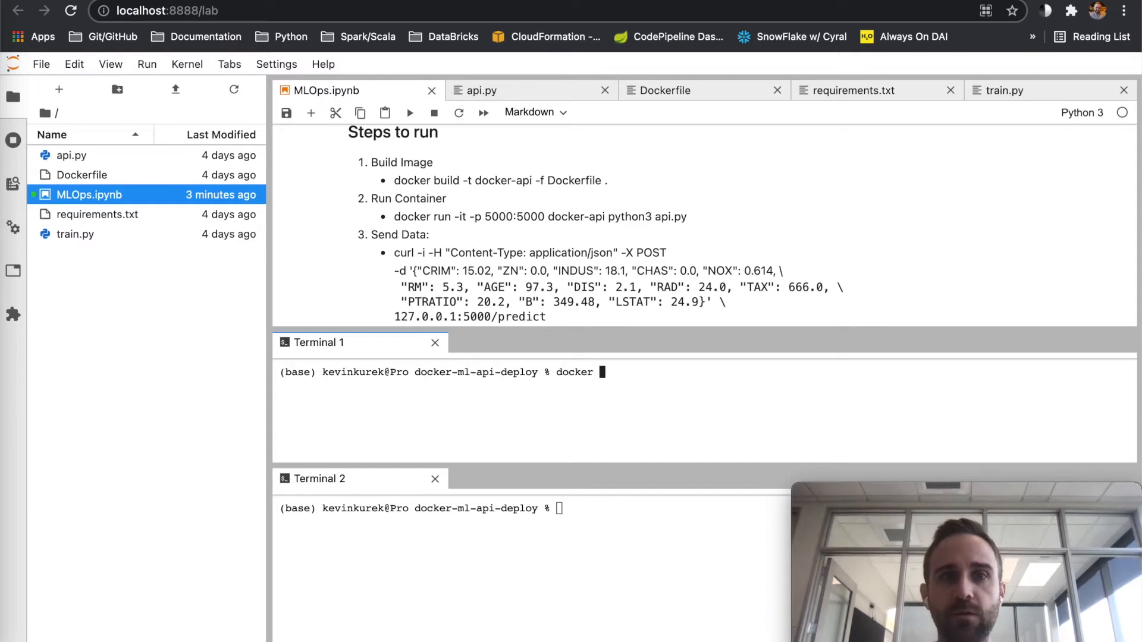
type("build -")
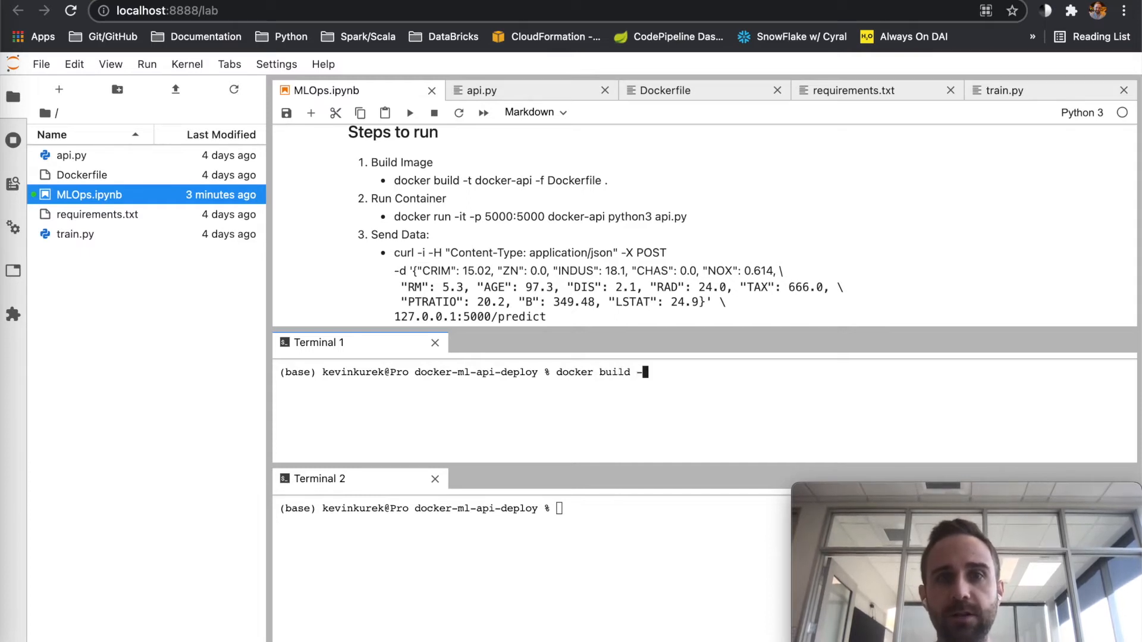
type("t docker ap")
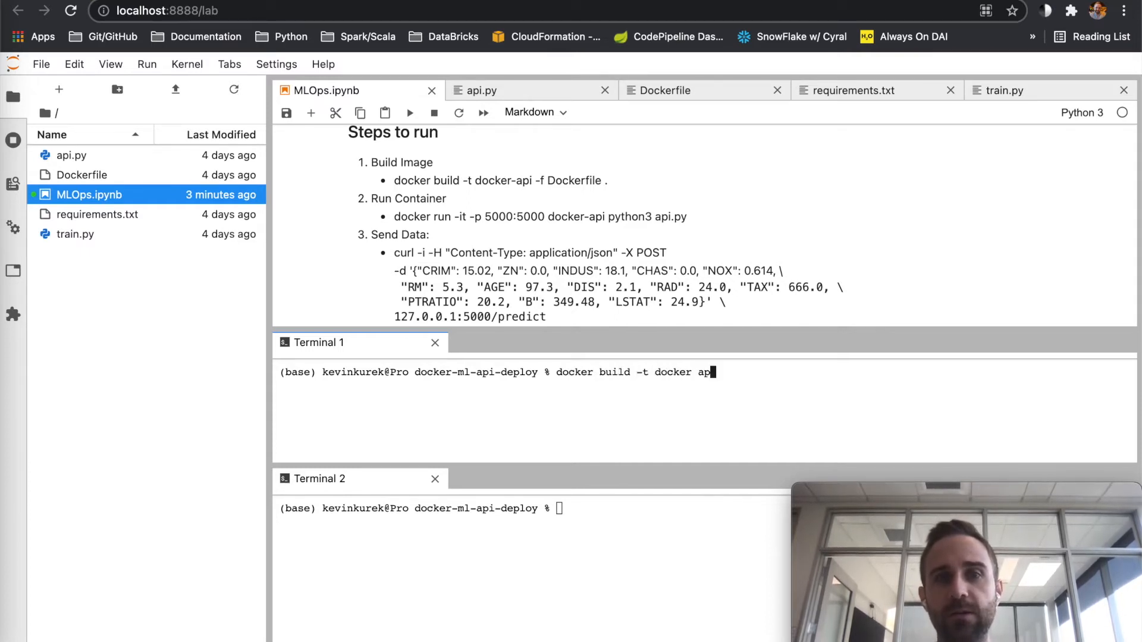
- Run 'docker build -t docker-api -f Dockerfile .' and note the 211.1s build time and scipy-notebook base
key("BackSpace")
key("BackSpace")
key("BackSpace")
type("-api ")
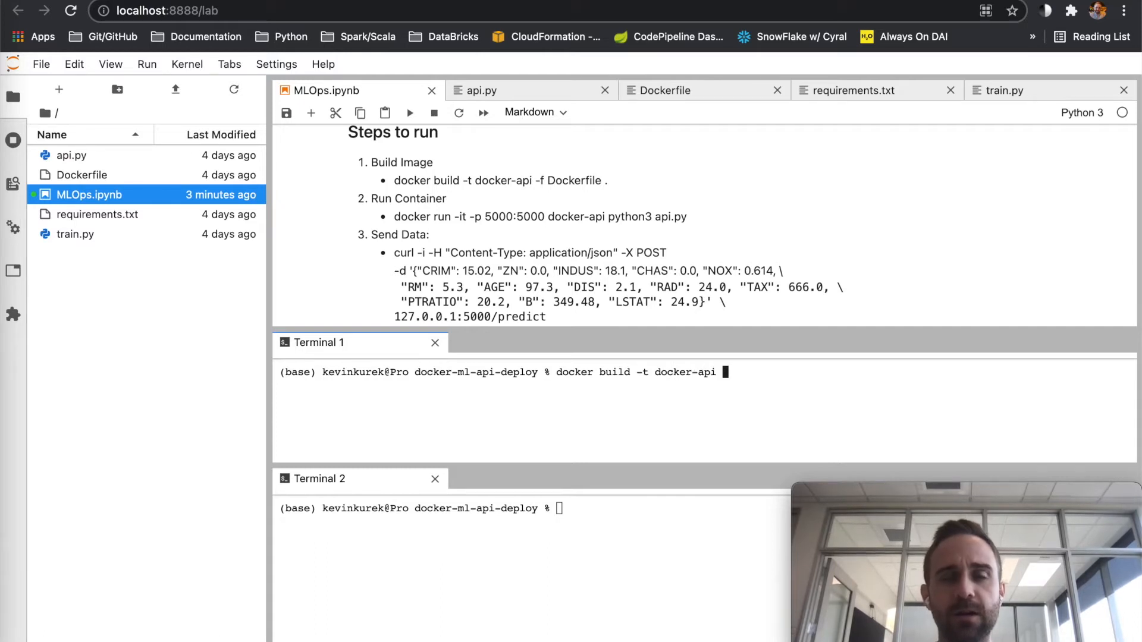
type("-f Docker")
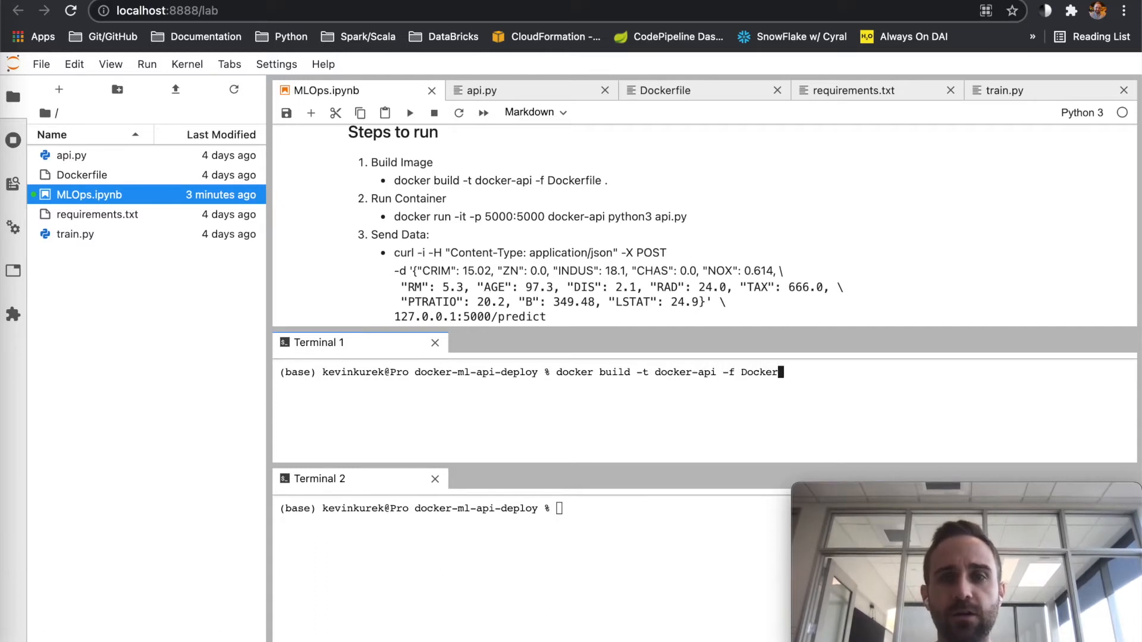
type("file .")
key("Return")
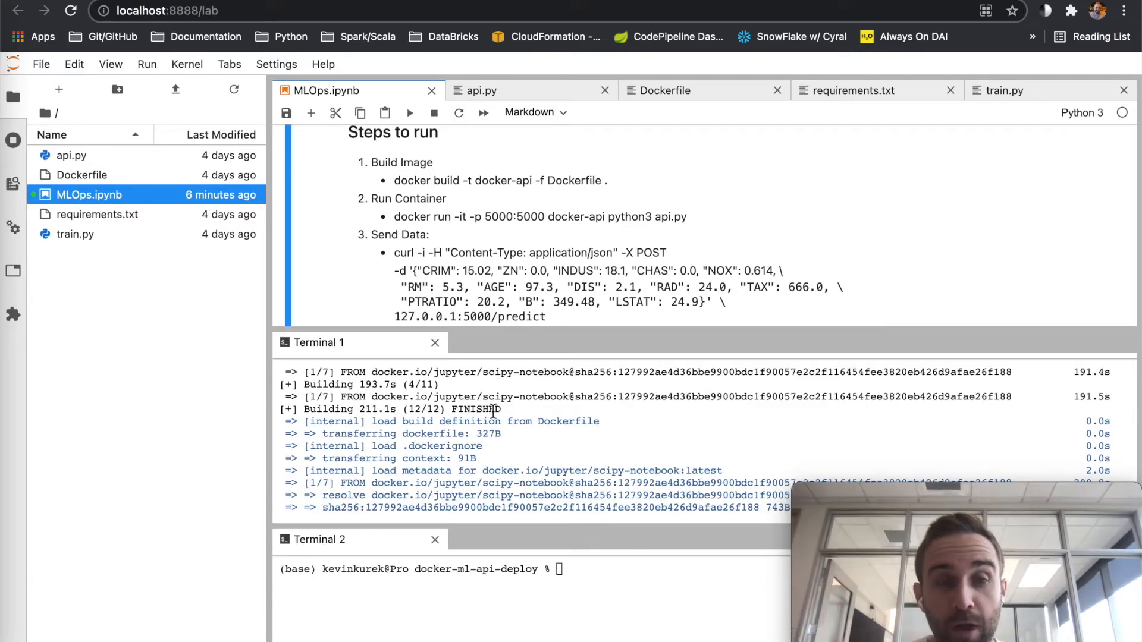
left_click_drag(358, 408, 406, 411)
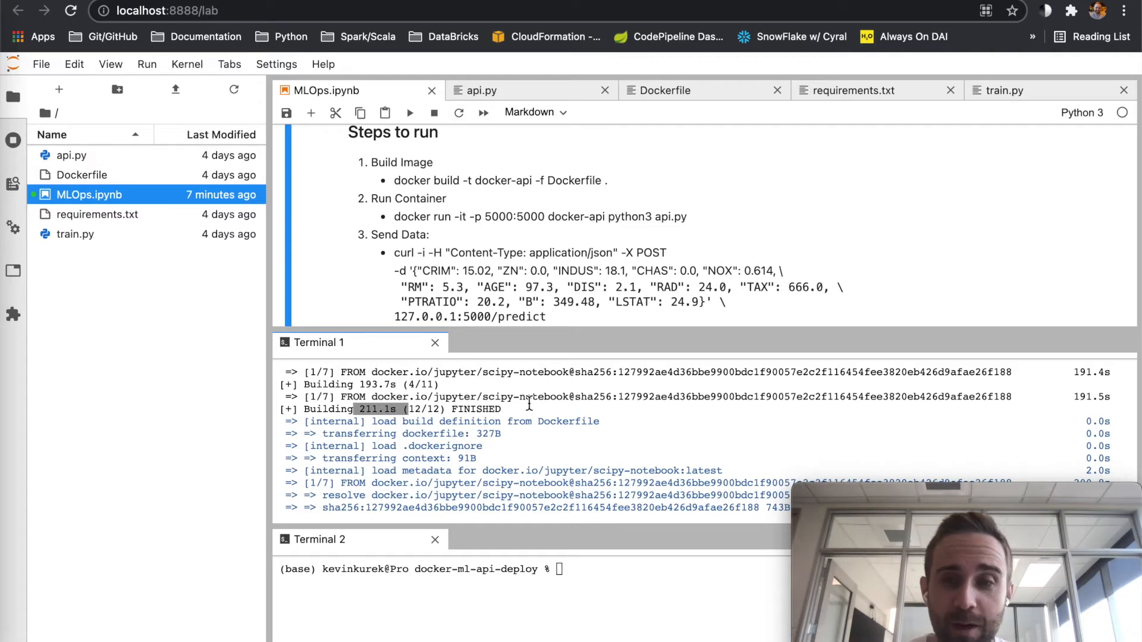
scroll(526, 419, "down", 3)
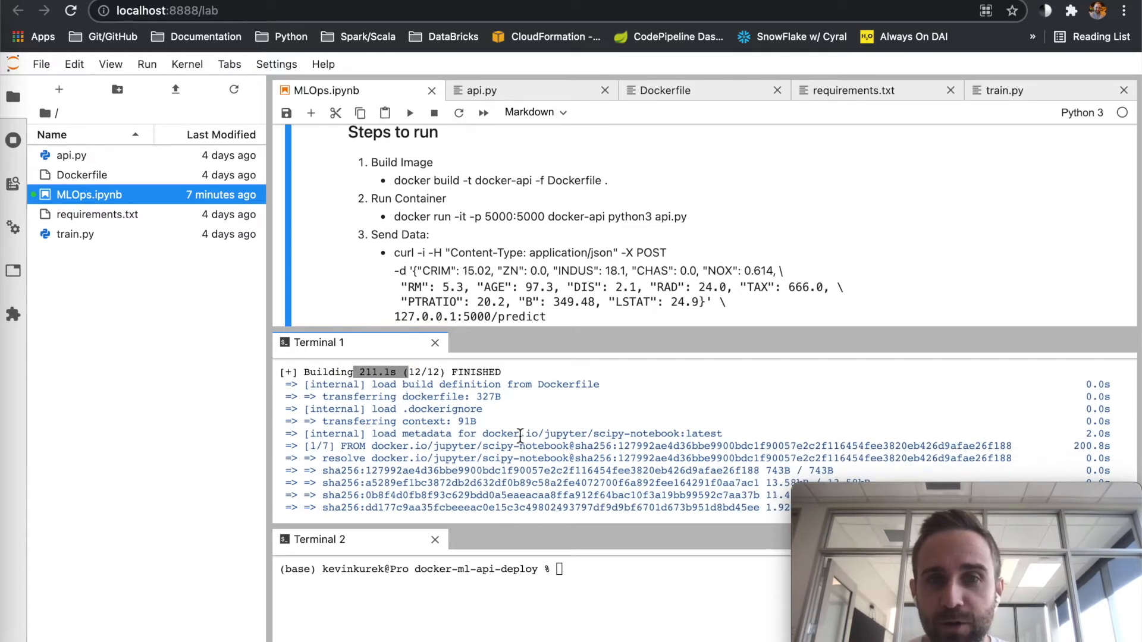
left_click_drag(522, 434, 641, 434)
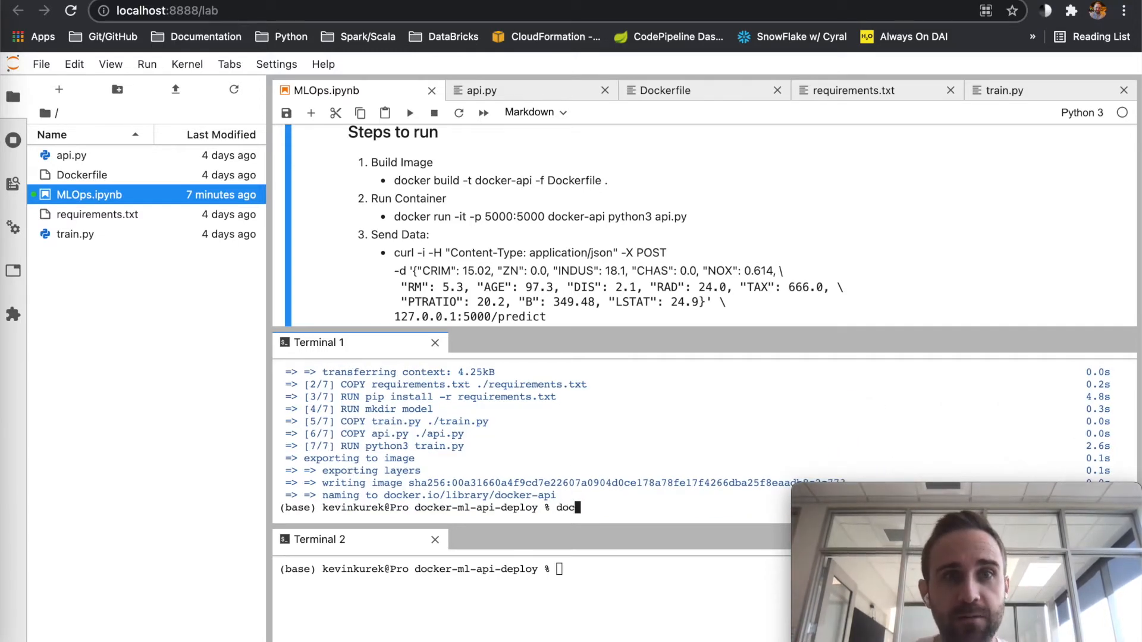
type("docker run -it -p")
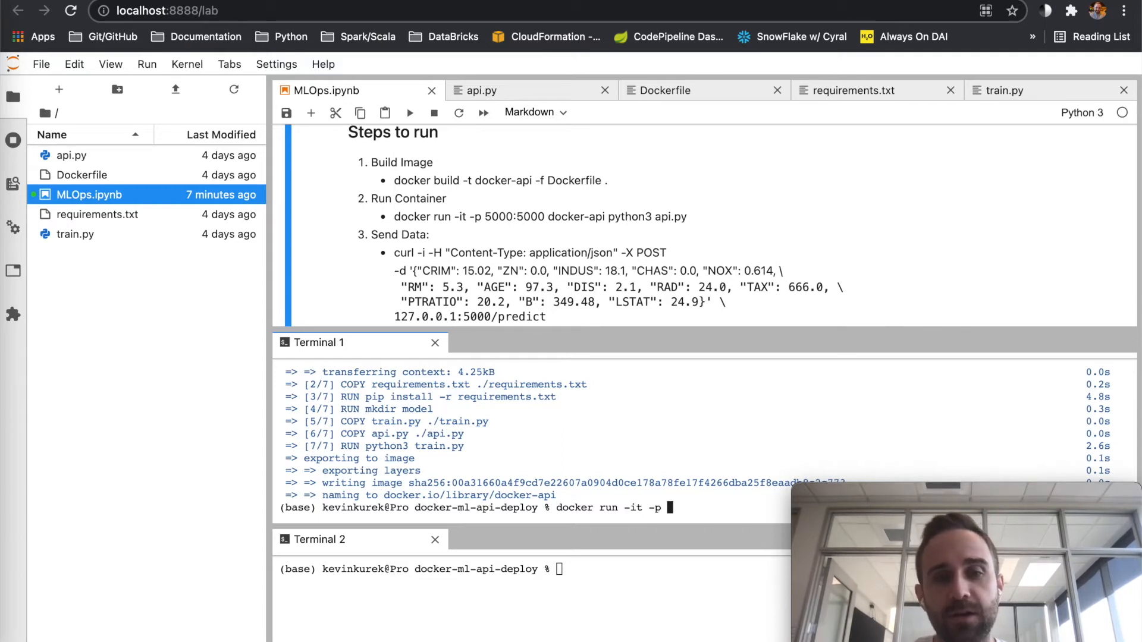
type(" 5000:5000 do")
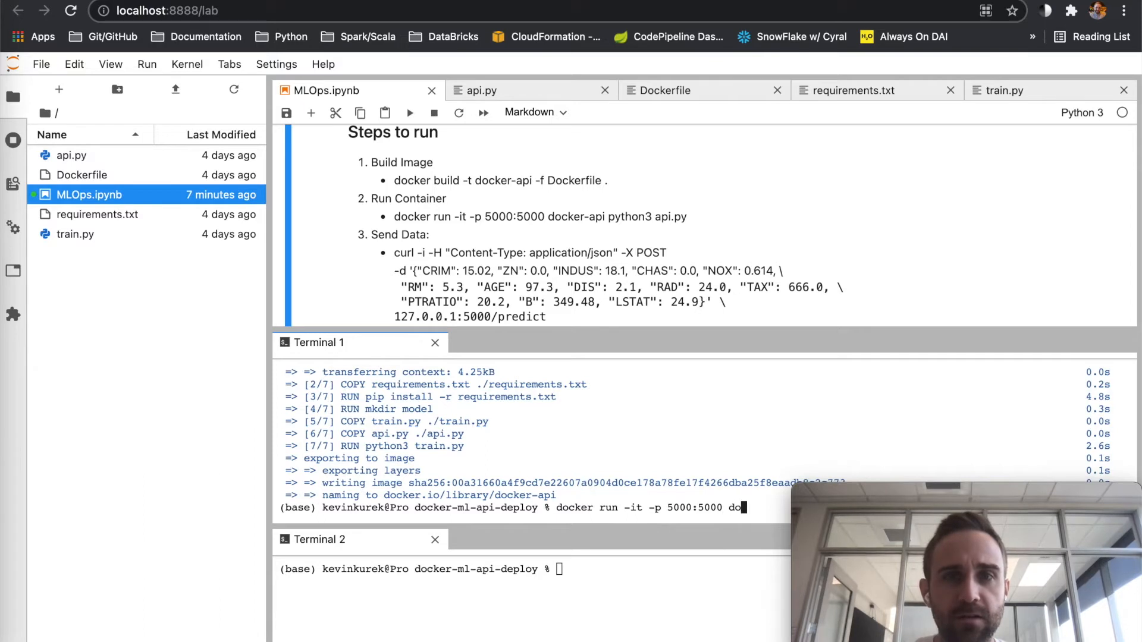
type("cker")
type("-api ")
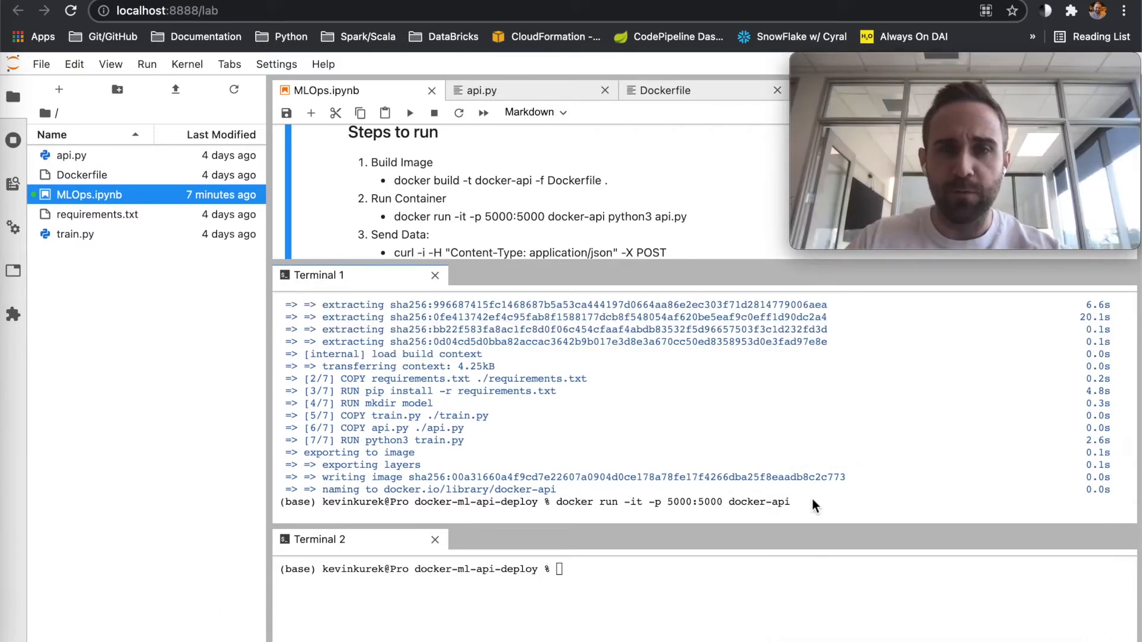
type("python3")
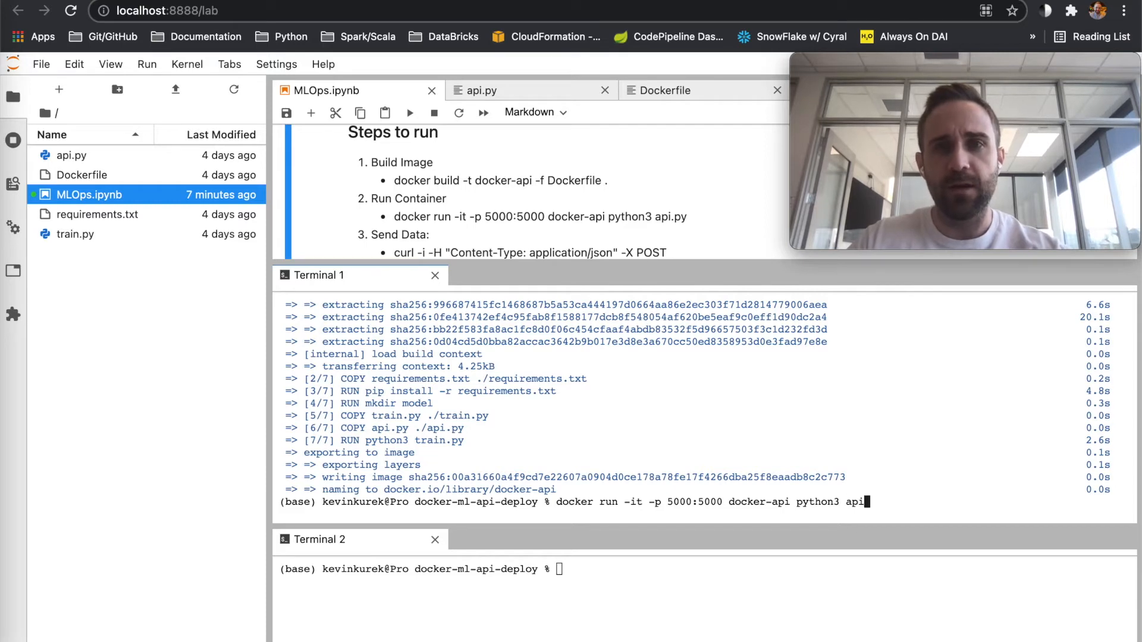
type("api.py")
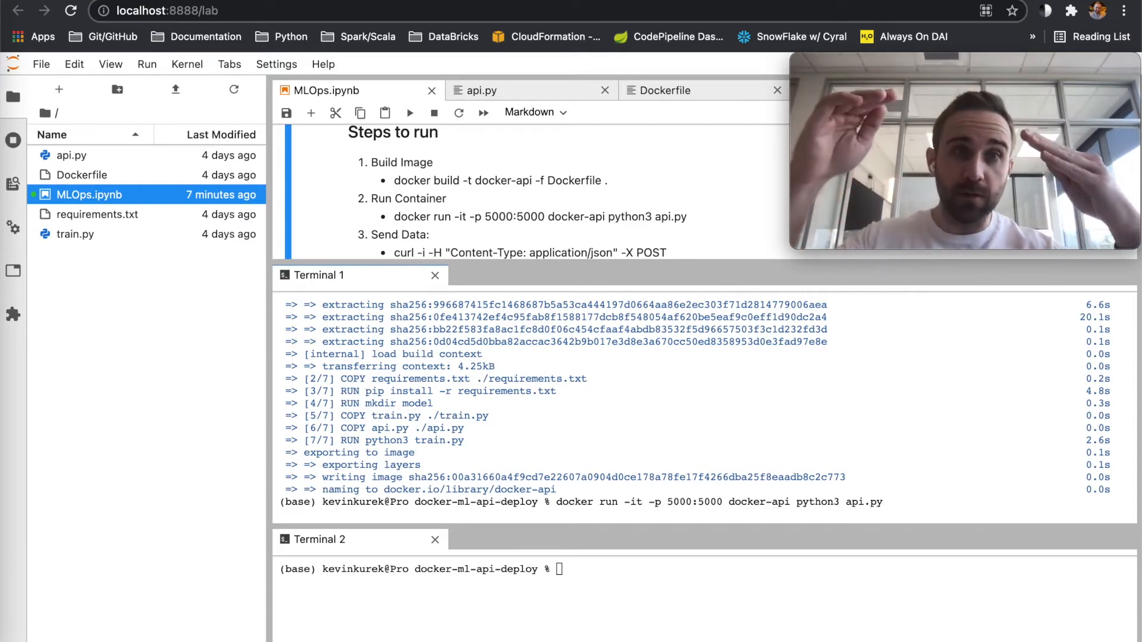
- Run 'docker run -it -p 5000:5000 docker-api python3 api.py' and confirm the Flask app is serving in production mode
key("Return")
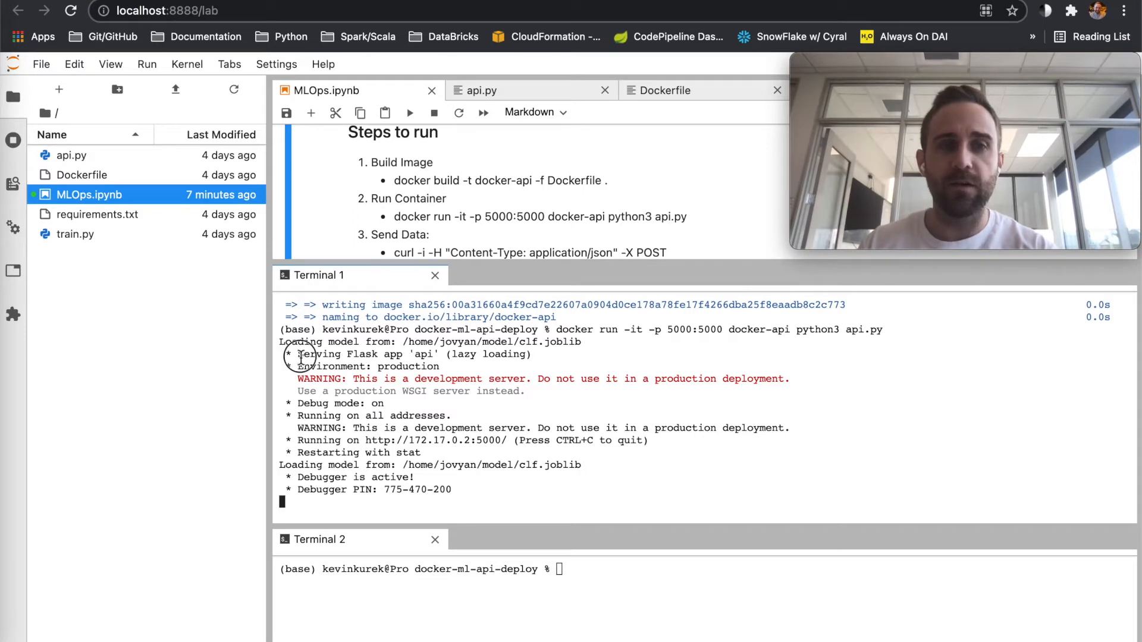
left_click_drag(298, 355, 458, 355)
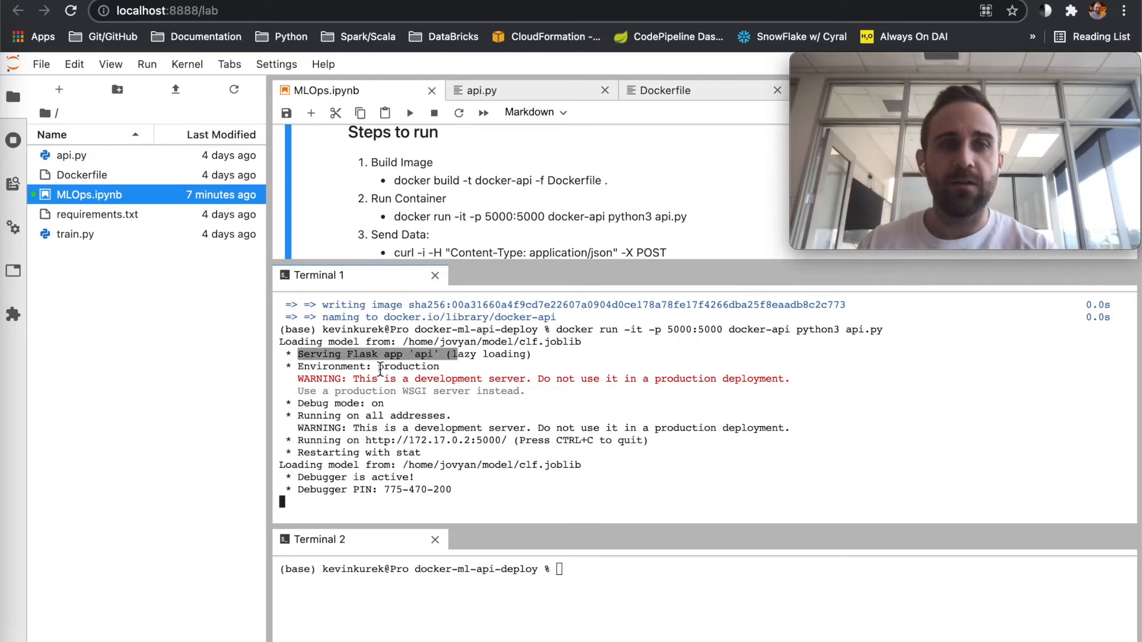
left_click_drag(373, 367, 482, 367)
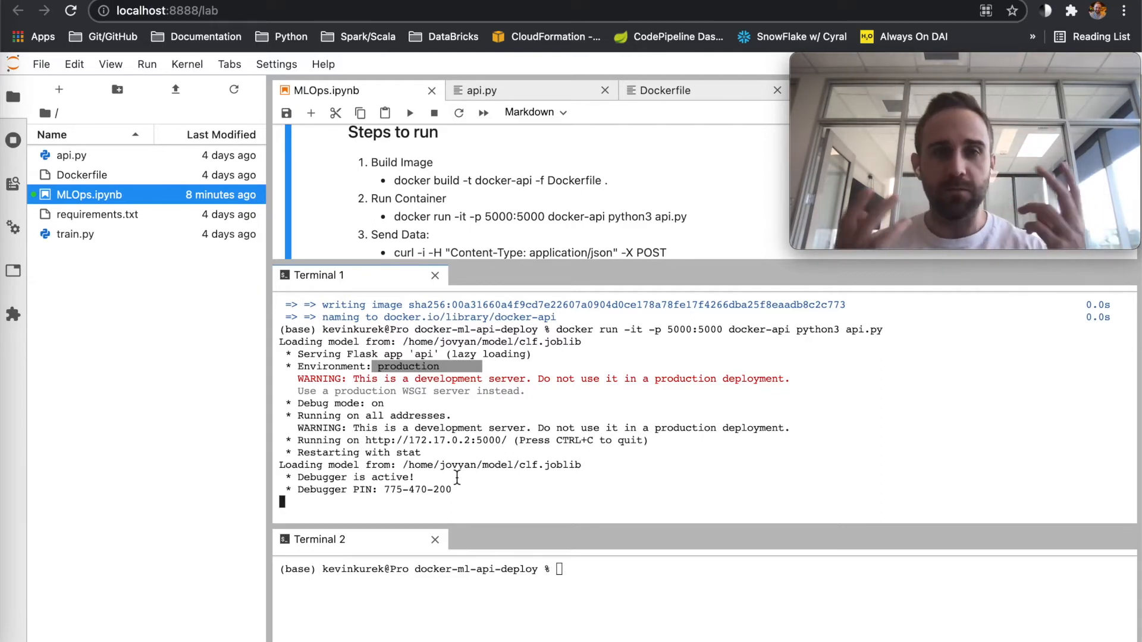
- Reveal and select the notebook cell holding the curl prediction command
left_click_drag(497, 267, 498, 340)
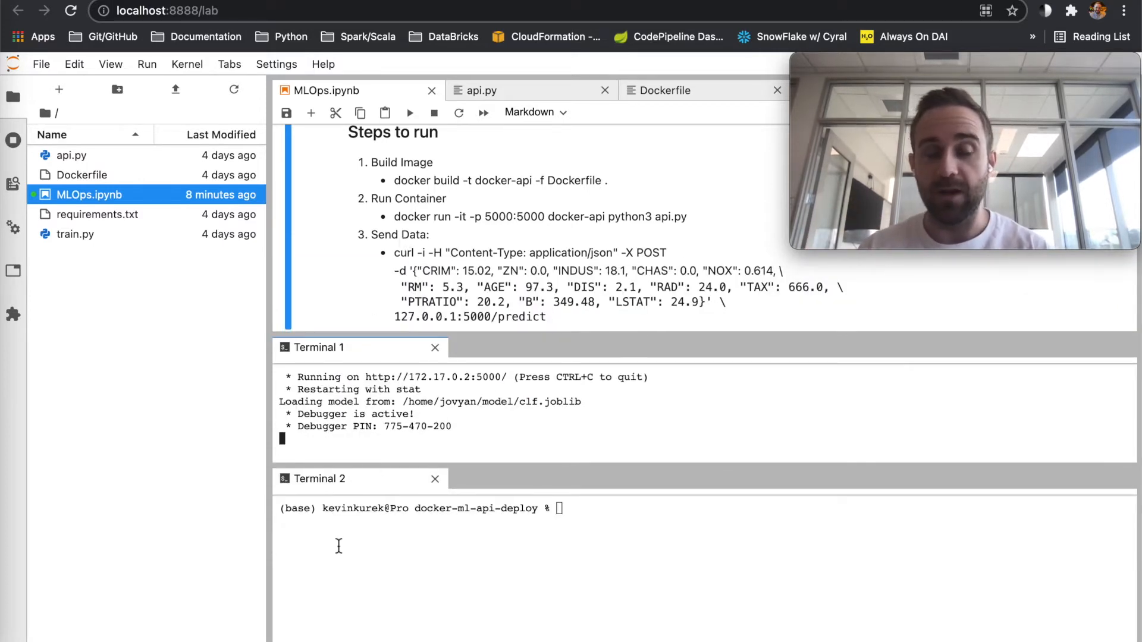
left_click(543, 302)
- Send the curl request from Terminal 2 and get back the prediction 12.27342479498788
type("curl -i -H \"Content-Type: application/json\" -X POST -d '{\"CRIM\": 15.02, \"ZN\": 0.0, \"INDUS\": 18.1, \"CHAS\": 0.0, \"NOX\": 0.614, \"RM\": 5.3, \"AGE\": 97.3, \"DIS\": 2.1, \"RAD\": 24.0, \"TAX\": 666.0, \"PTRATIO\": 20.2, \"B\": 349.48, \"LSTAT\": 24.9}' 127.0.0.1:5000/predict")
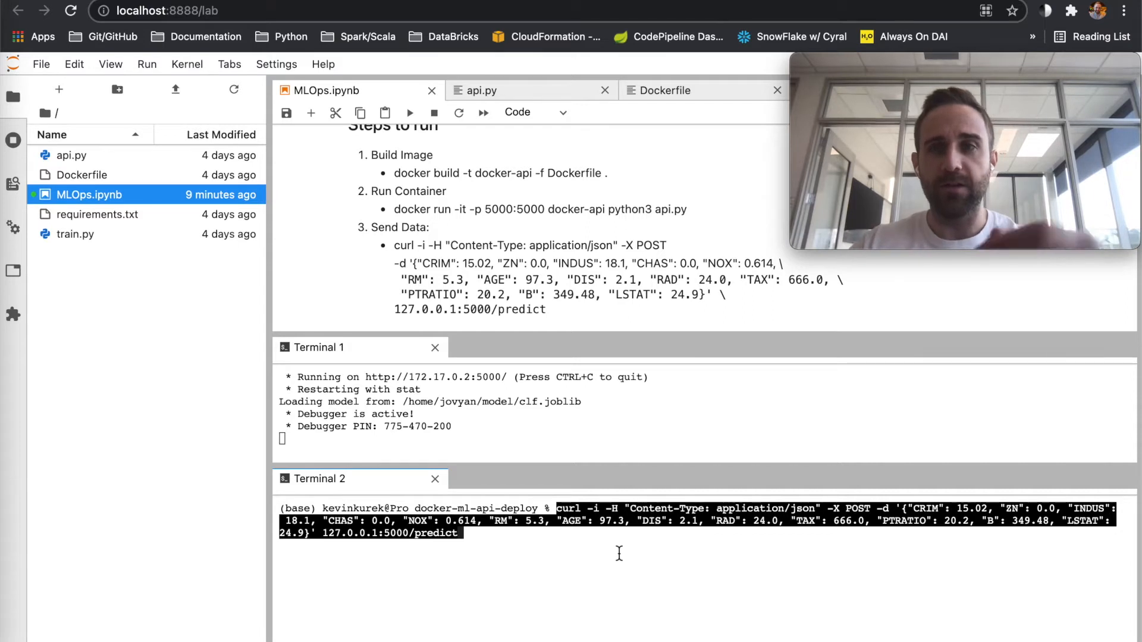
key("Return")
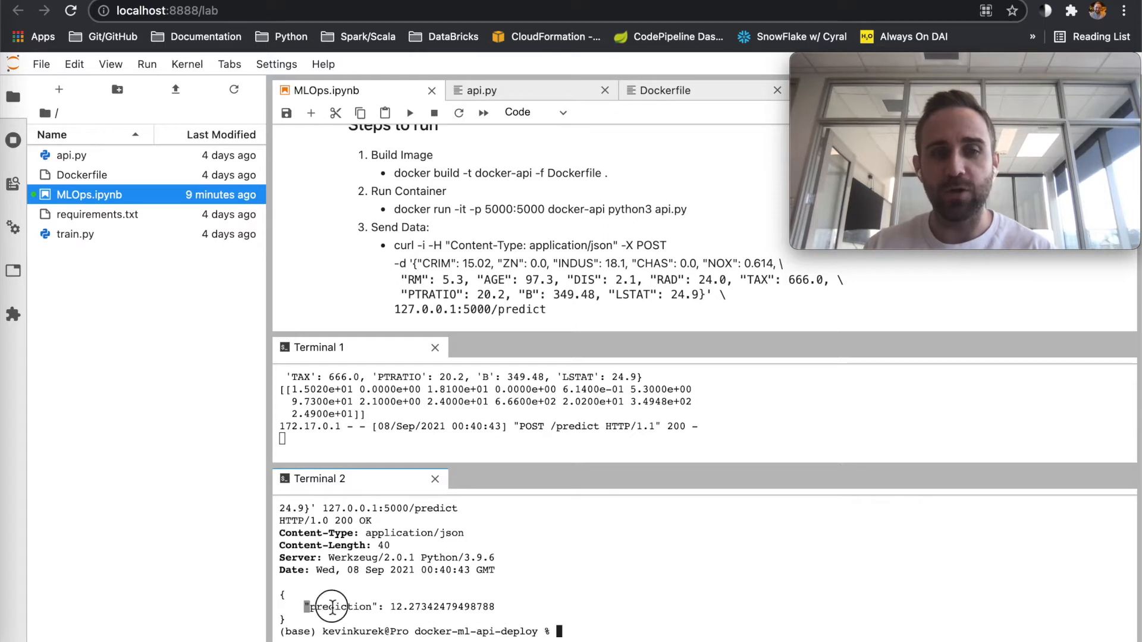
left_click_drag(306, 607, 517, 607)
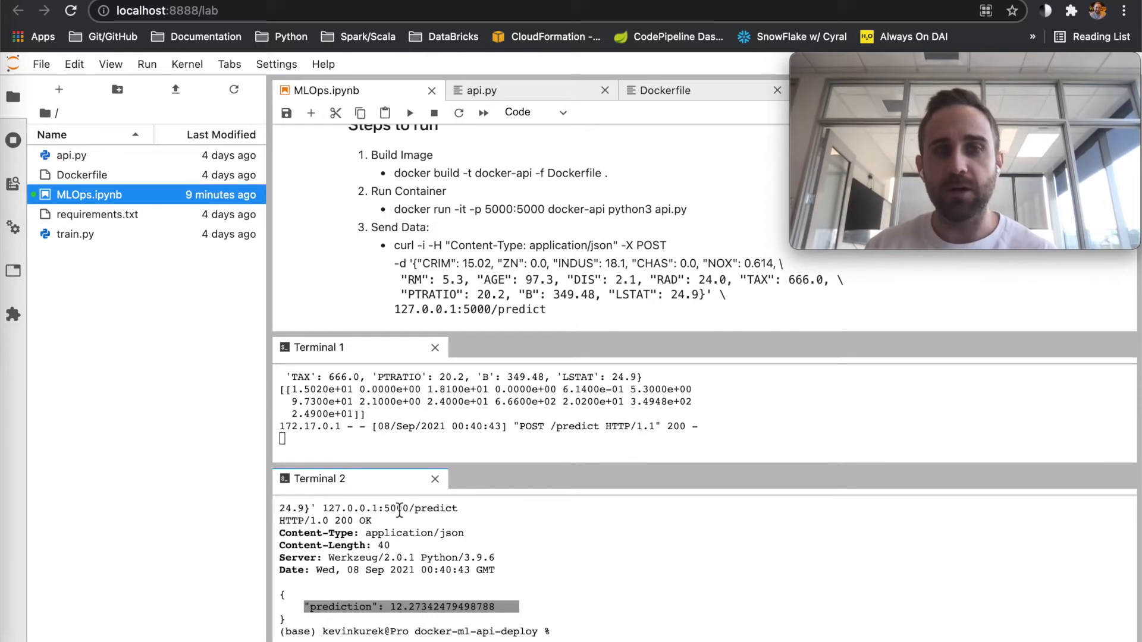
left_click(407, 608)
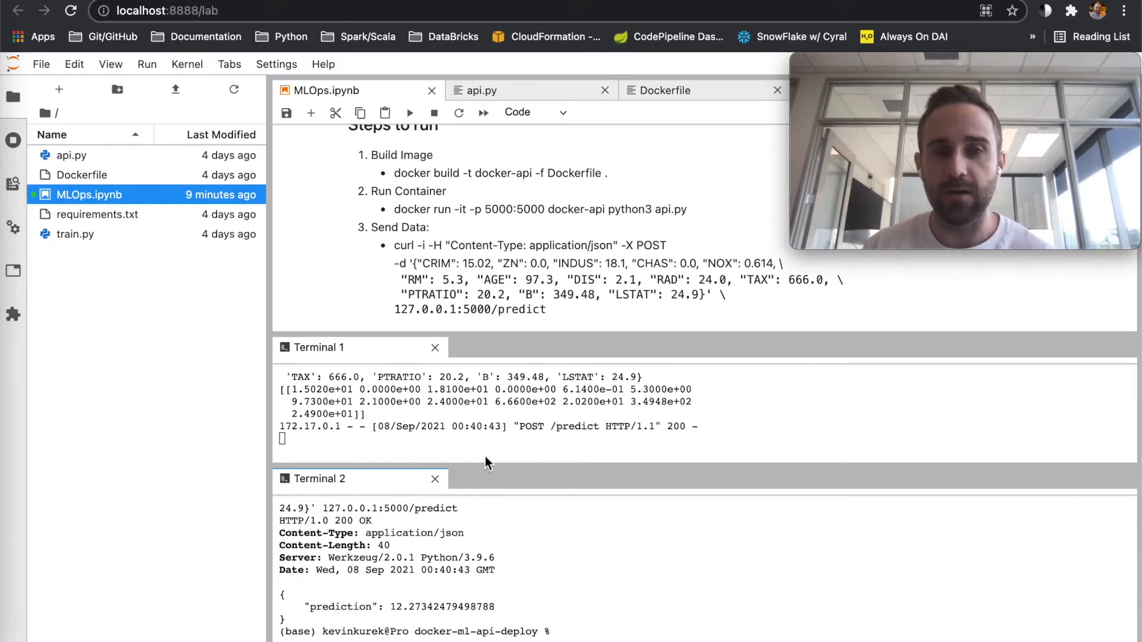
scroll(515, 395, "up", 2)
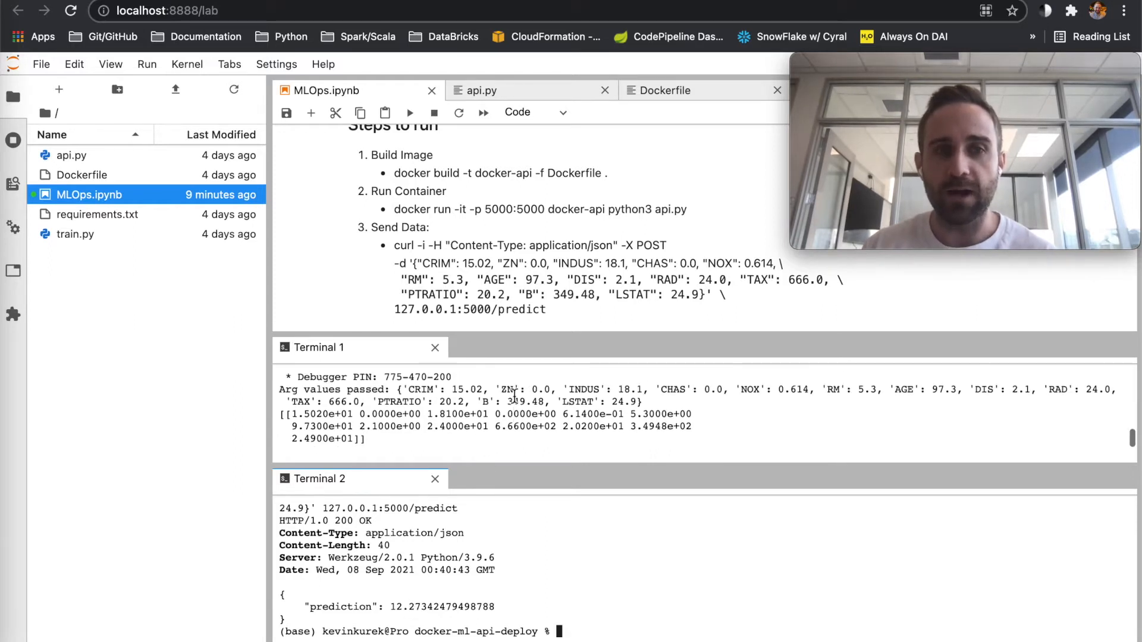
- Enlarge Terminal 1's server log and mark the argument values the server received
left_click_drag(534, 340, 535, 287)
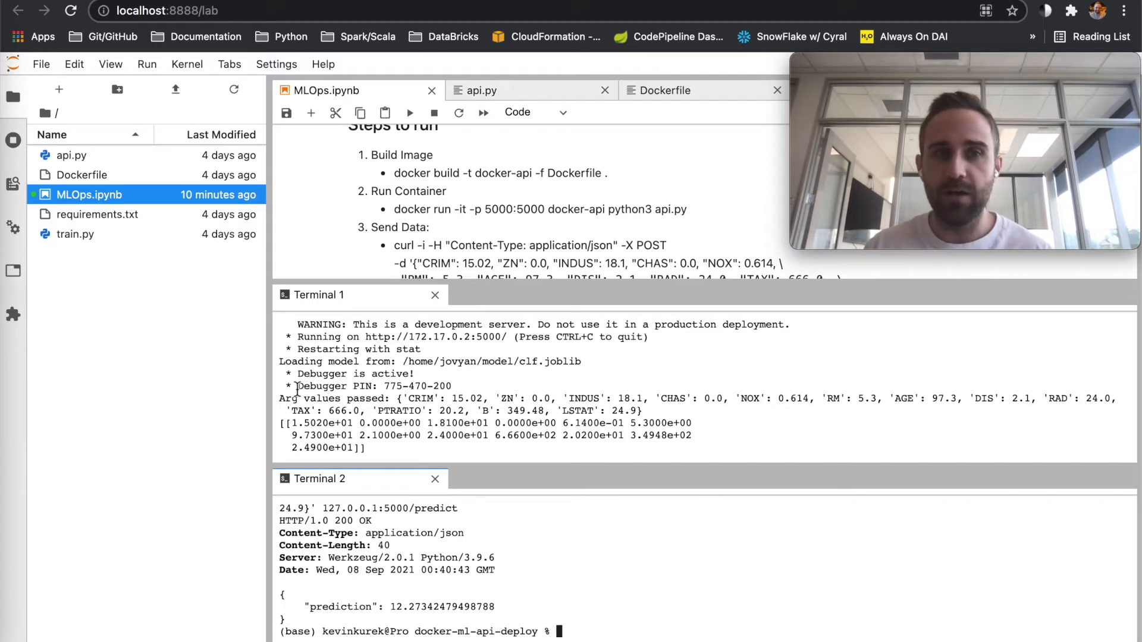
left_click_drag(279, 400, 570, 409)
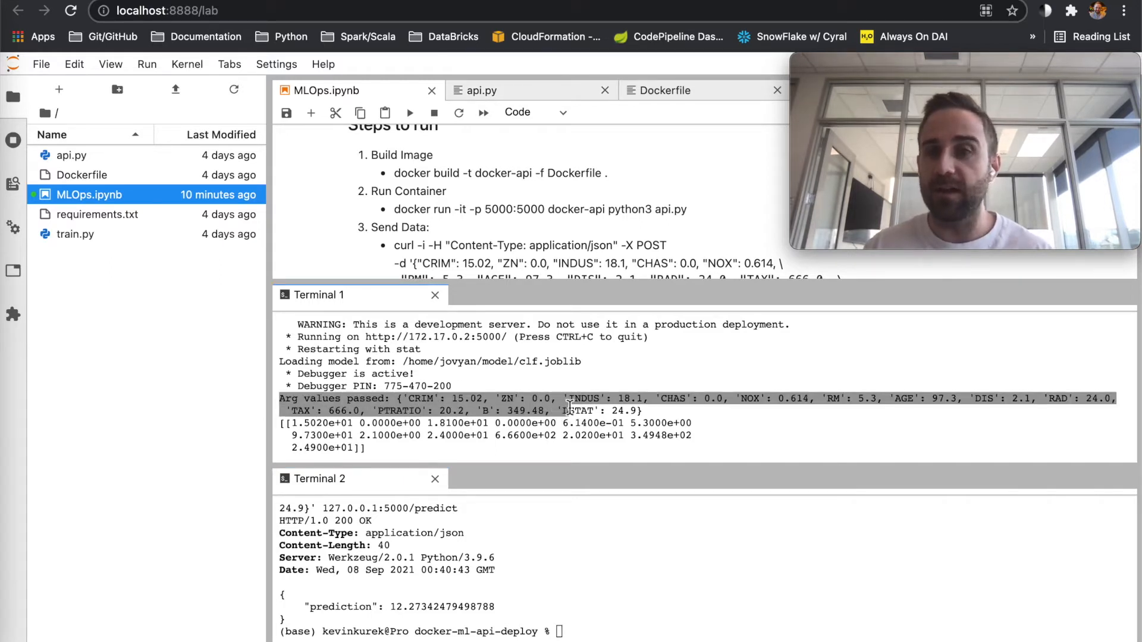
- Show api.py in a larger editor and mark the line printing the passed arguments
left_click(527, 87)
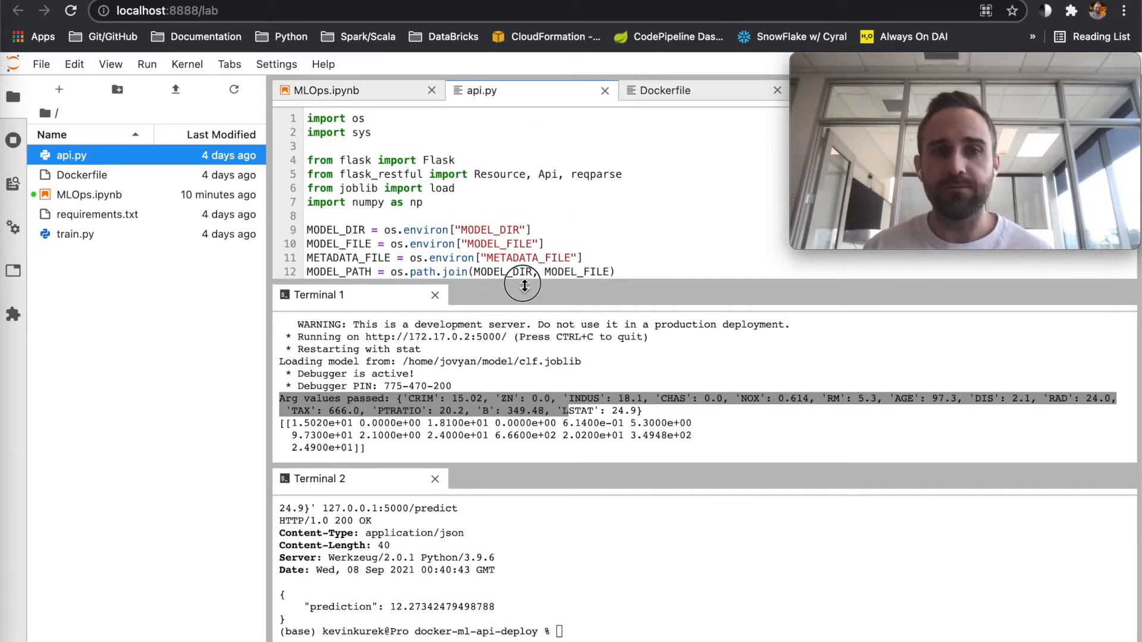
left_click_drag(524, 285, 525, 344)
scroll(529, 227, "down", 4)
scroll(529, 228, "down", 5)
scroll(530, 227, "down", 4)
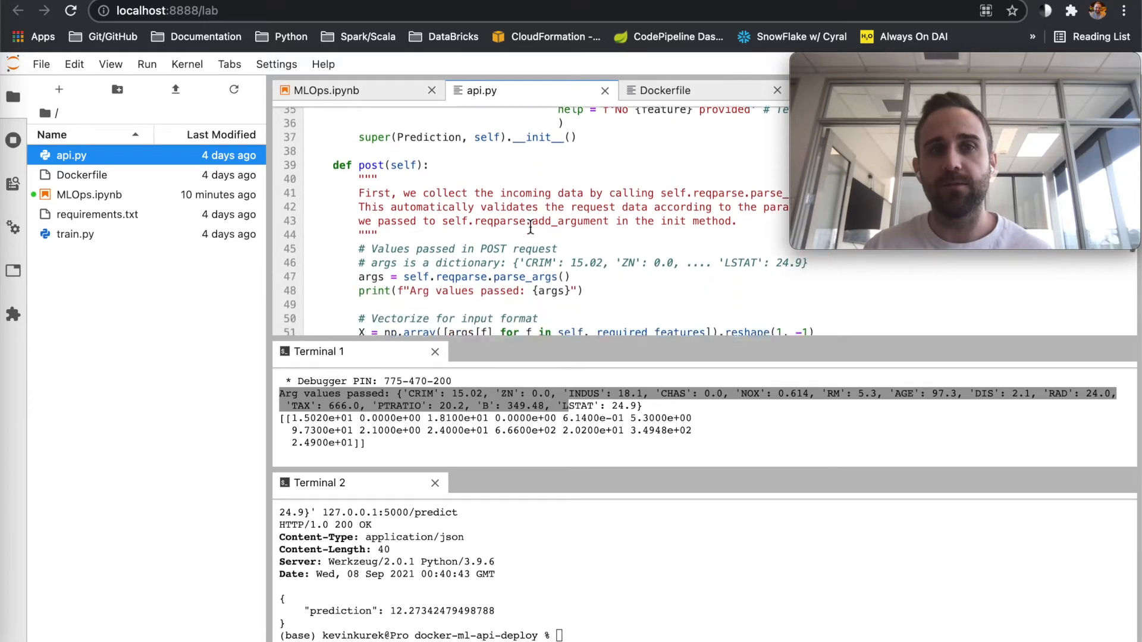
scroll(529, 227, "down", 3)
left_click_drag(587, 248, 358, 248)
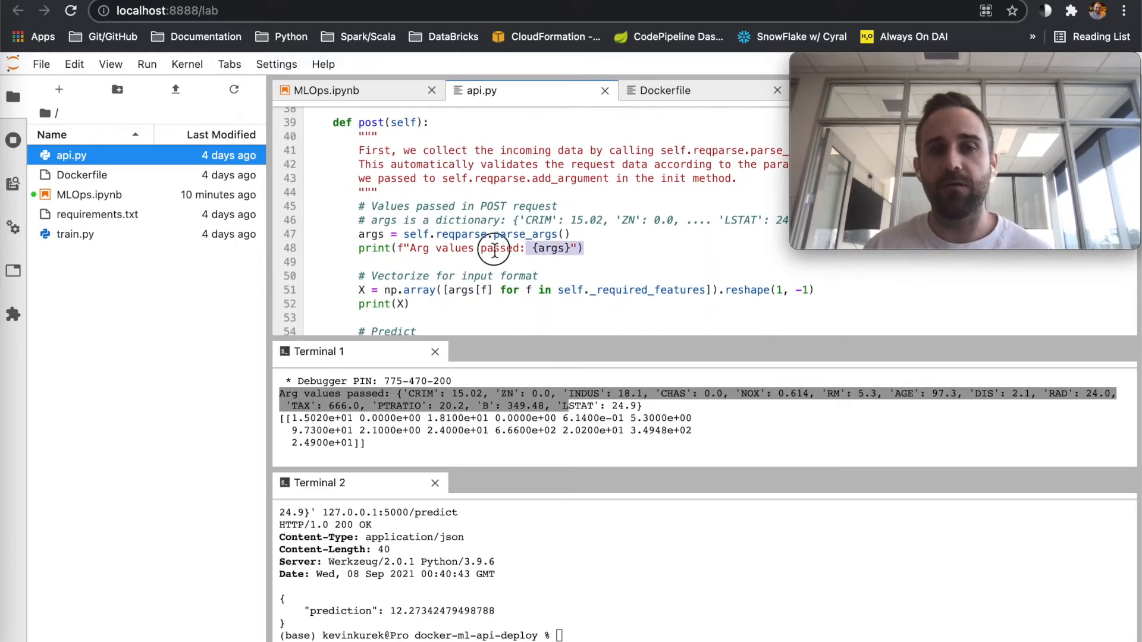
scroll(399, 164, "up", 3)
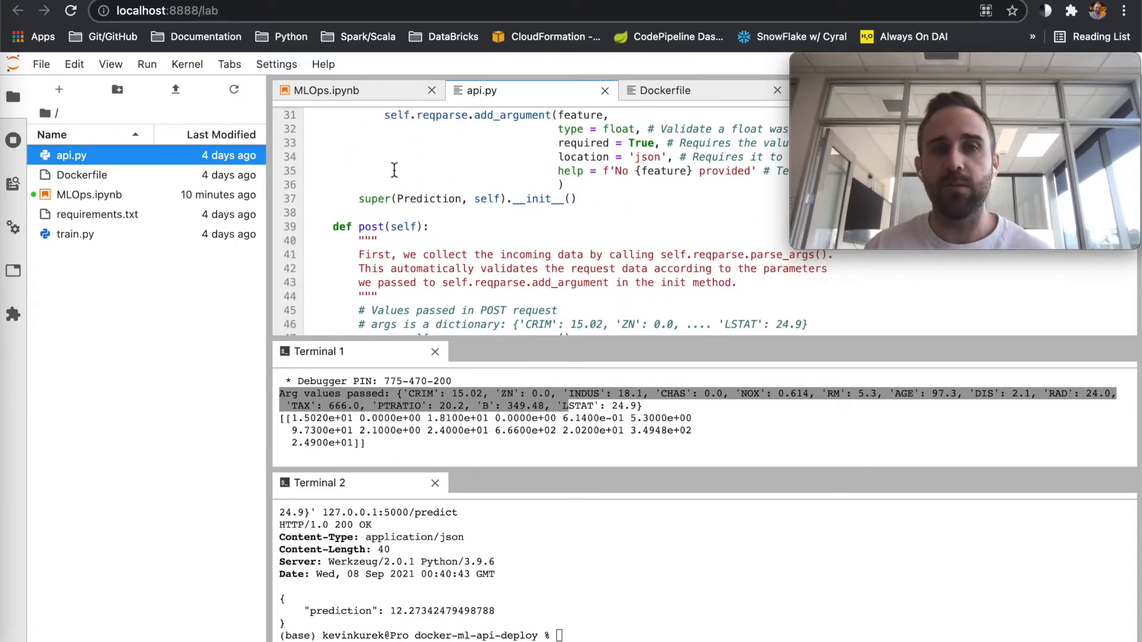
left_click_drag(359, 228, 427, 227)
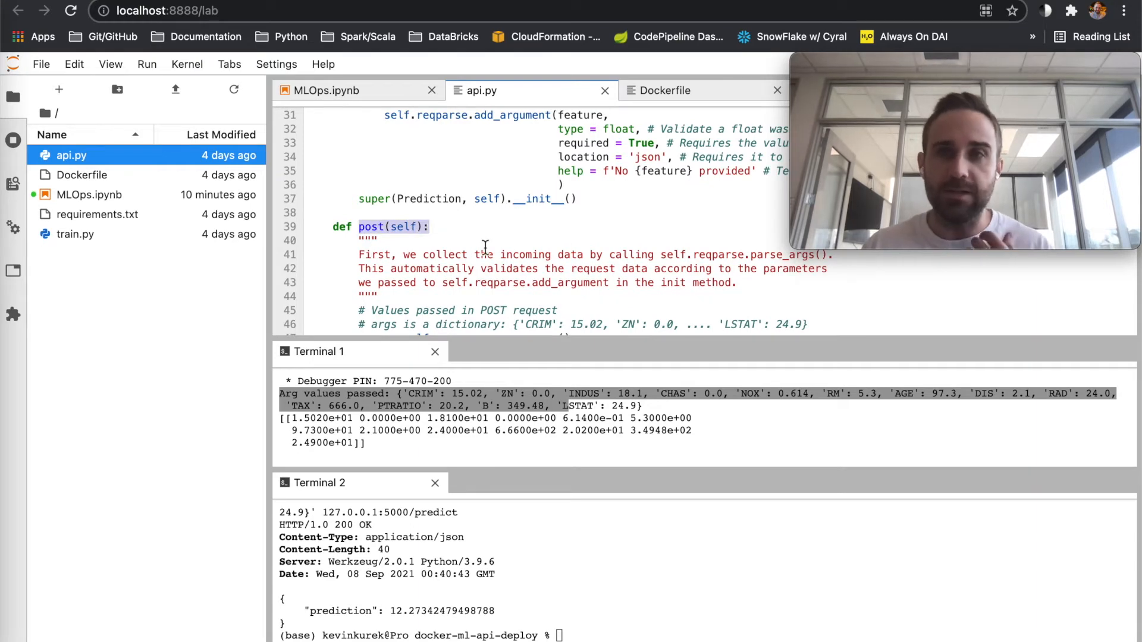
scroll(486, 250, "up", 4)
scroll(486, 251, "up", 3)
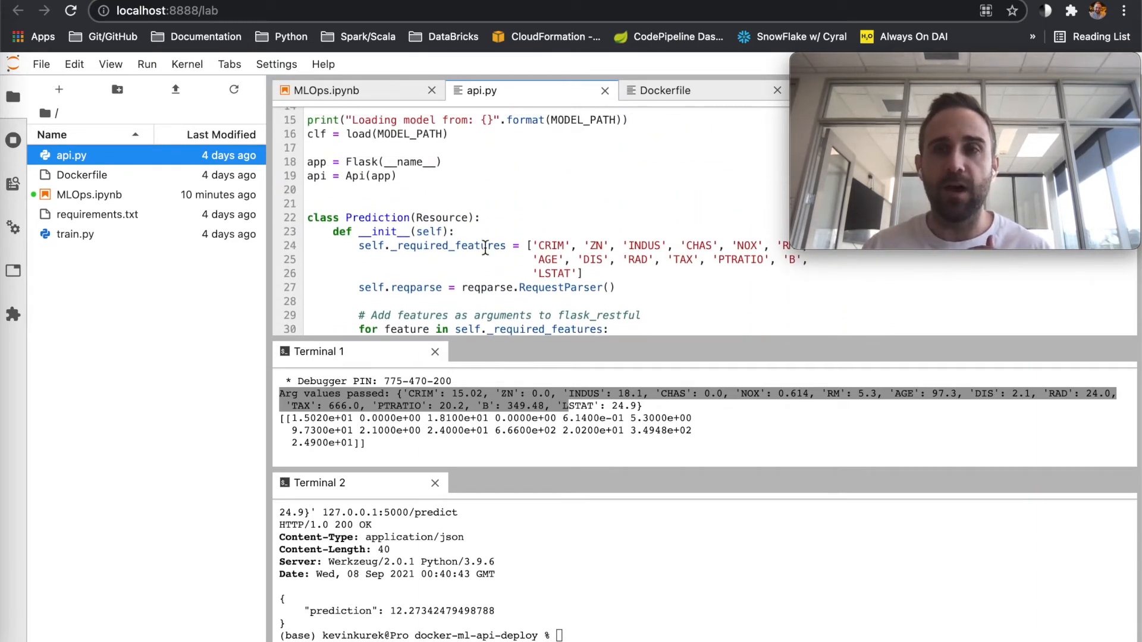
scroll(486, 250, "up", 3)
scroll(487, 247, "up", 3)
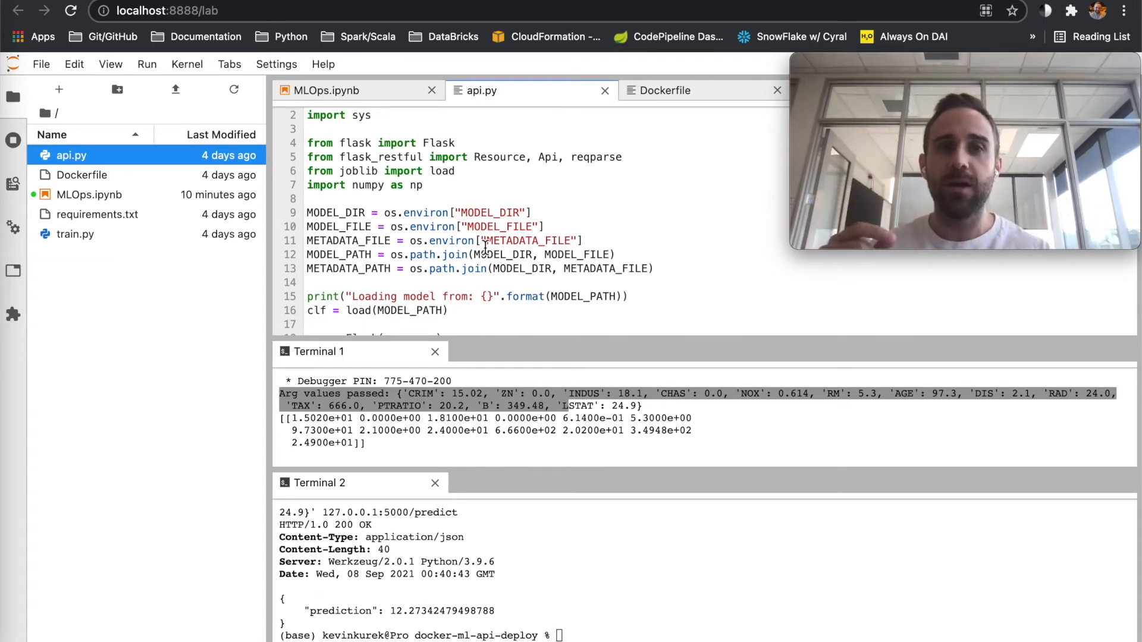
scroll(487, 250, "down", 1)
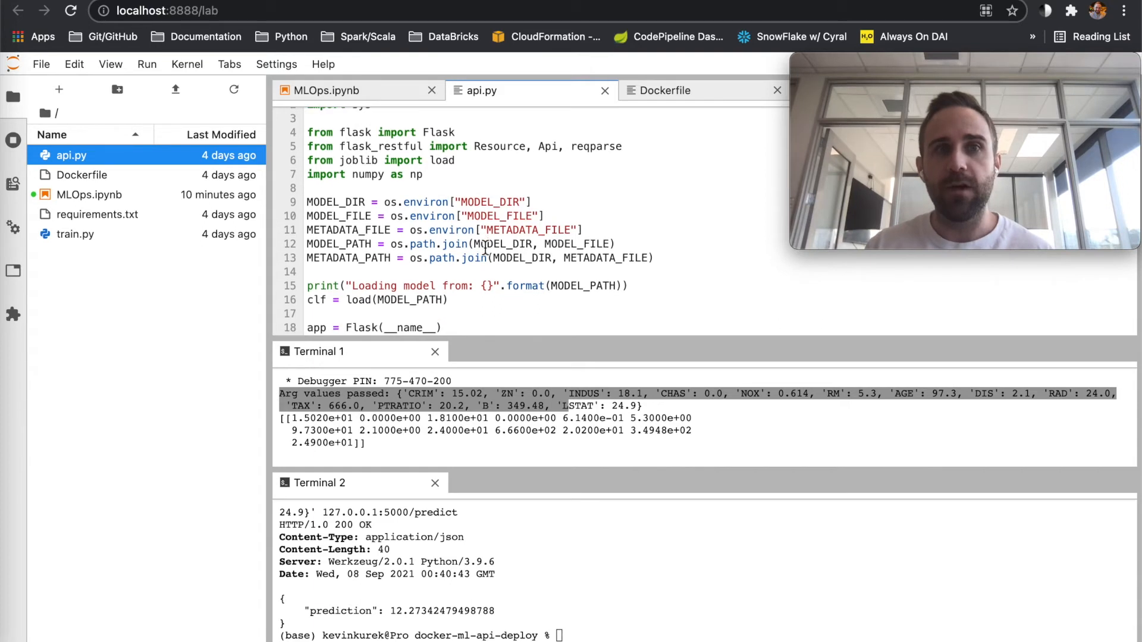
scroll(486, 251, "down", 5)
scroll(487, 251, "down", 2)
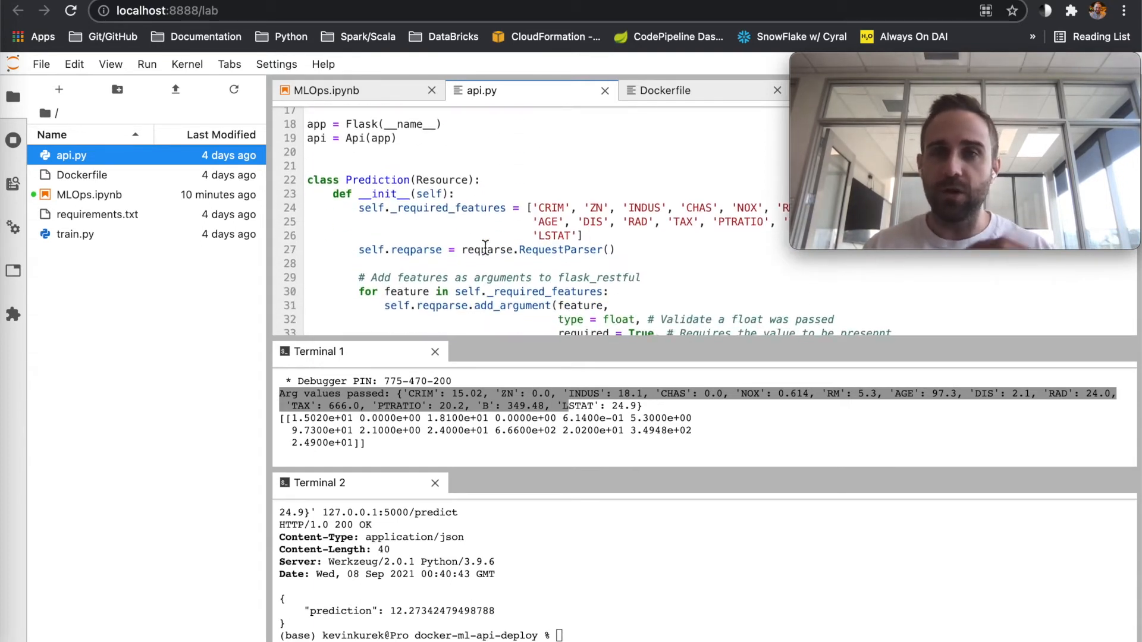
scroll(487, 250, "down", 2)
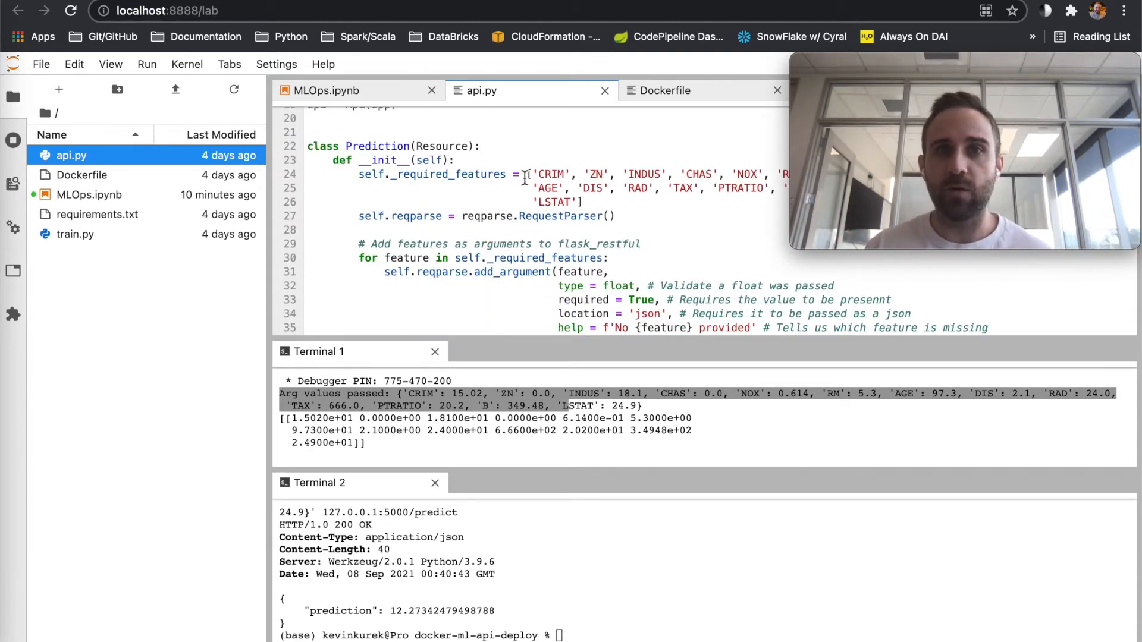
scroll(525, 176, "up", 4)
scroll(524, 175, "up", 3)
left_click(526, 267)
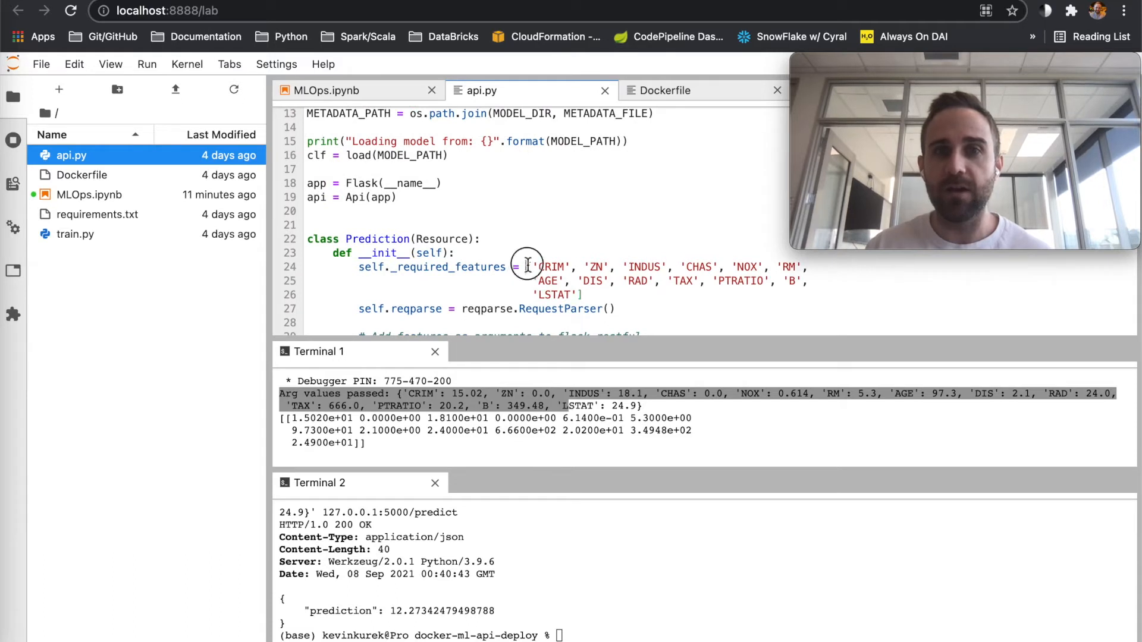
left_click_drag(527, 267, 616, 280)
scroll(615, 285, "down", 3)
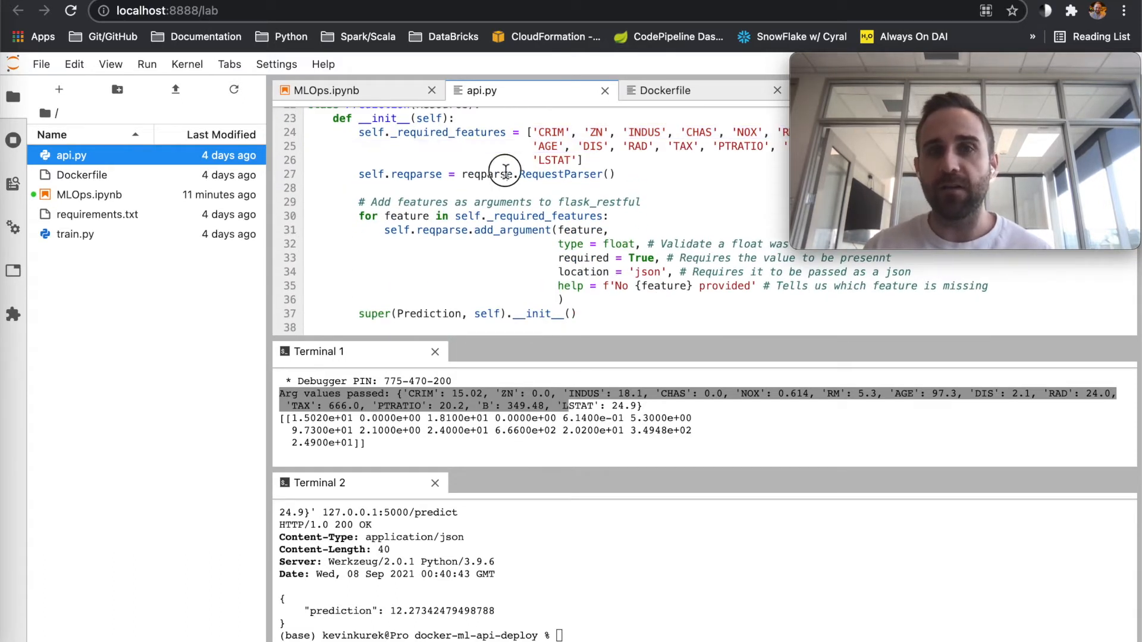
left_click_drag(509, 173, 599, 177)
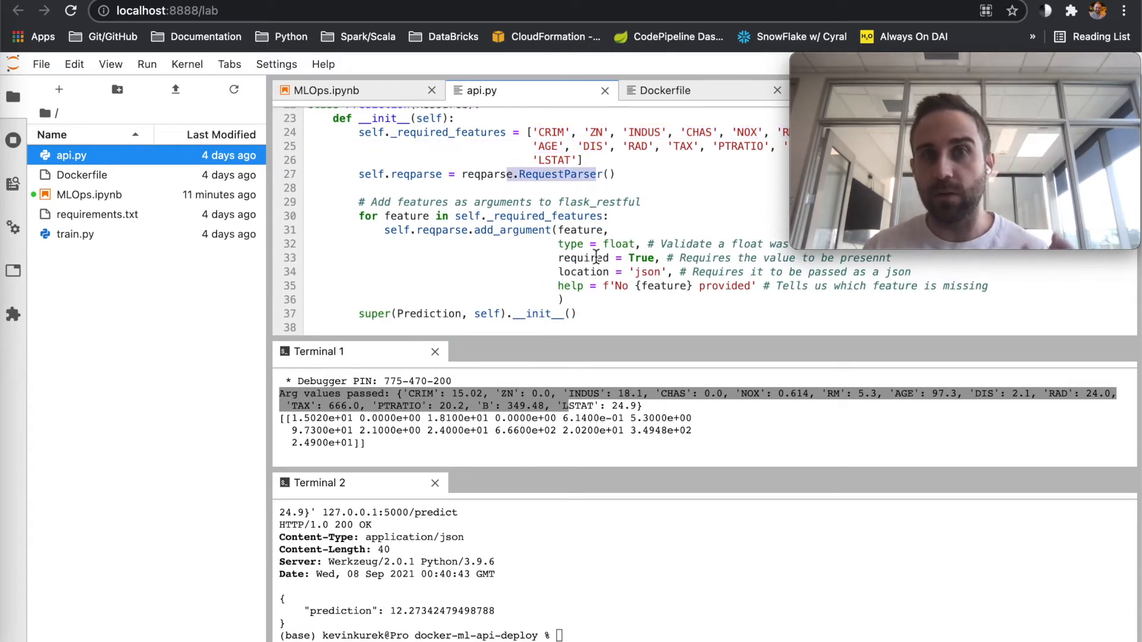
left_click_drag(406, 217, 594, 260)
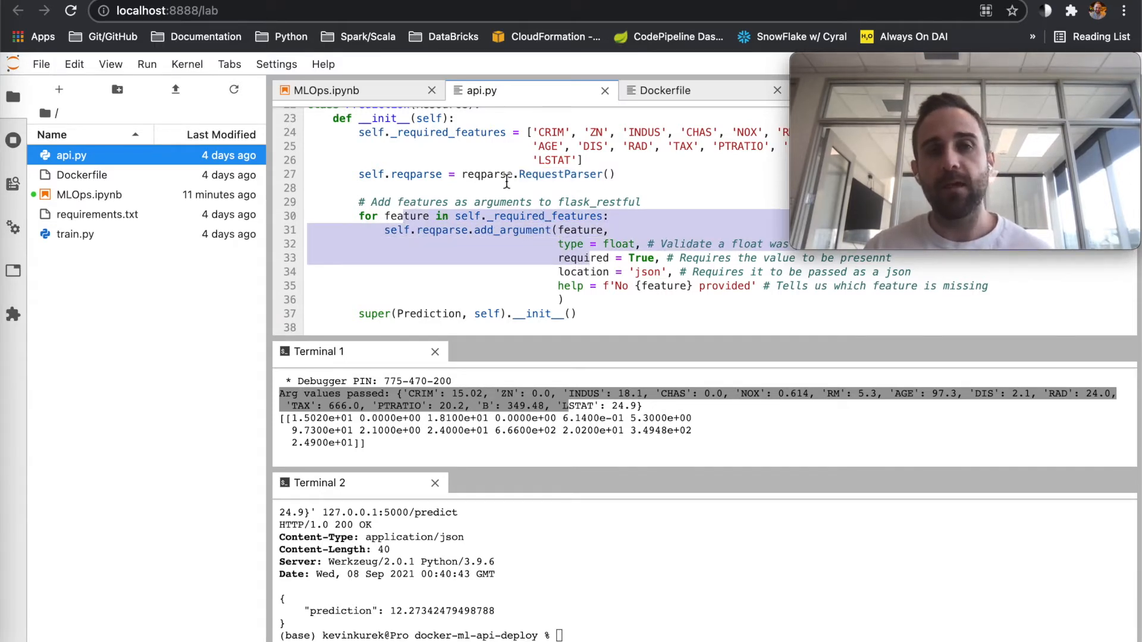
left_click(592, 288)
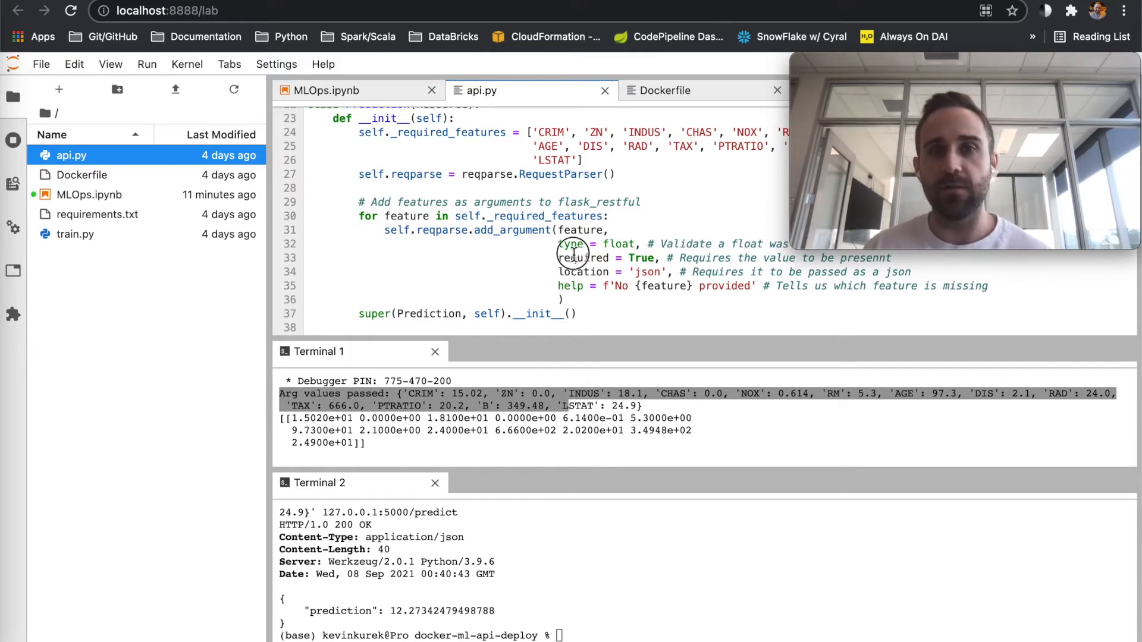
left_click_drag(572, 257, 675, 273)
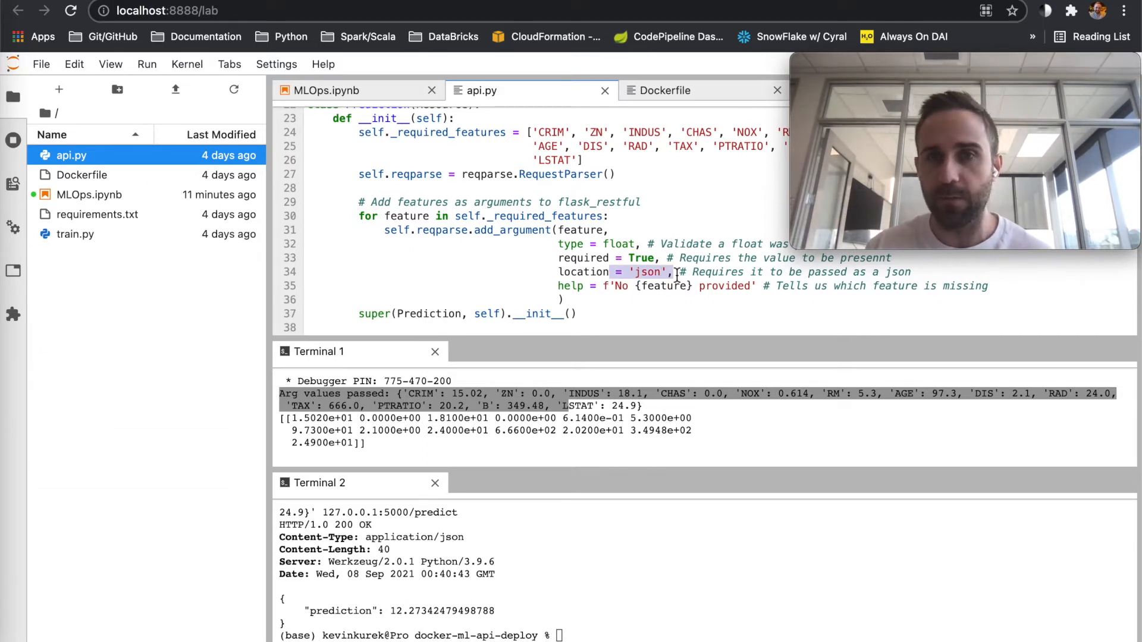
left_click_drag(591, 285, 764, 288)
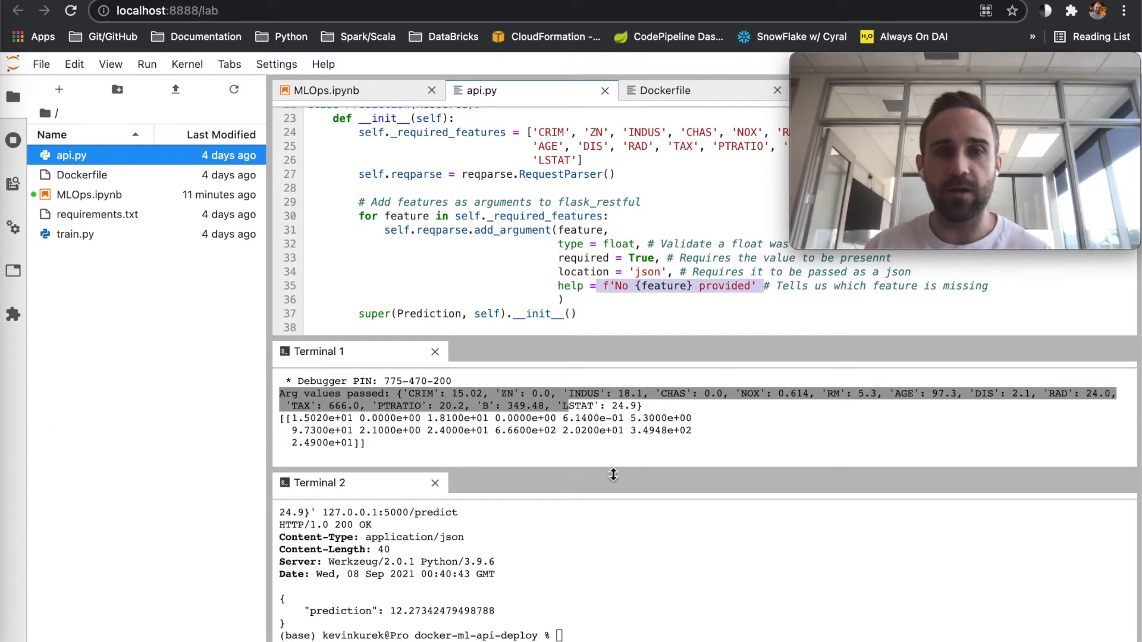
scroll(611, 442, "down", 2)
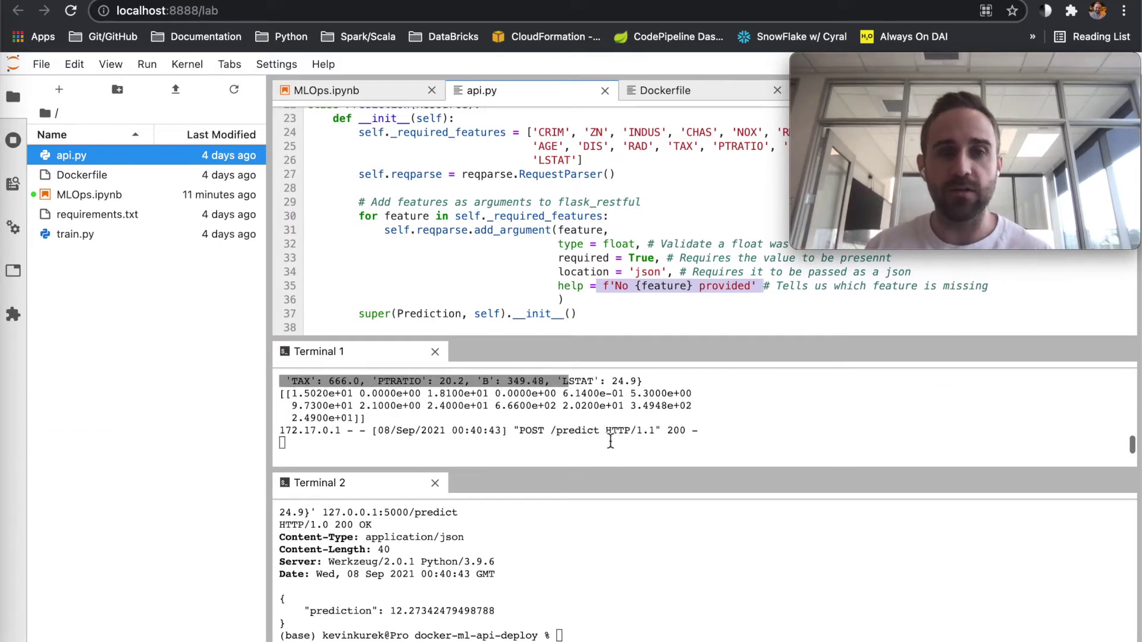
- Resend the curl request without LSTAT and get the 400 'No LSTAT provided' error
left_click(566, 587)
key("Up")
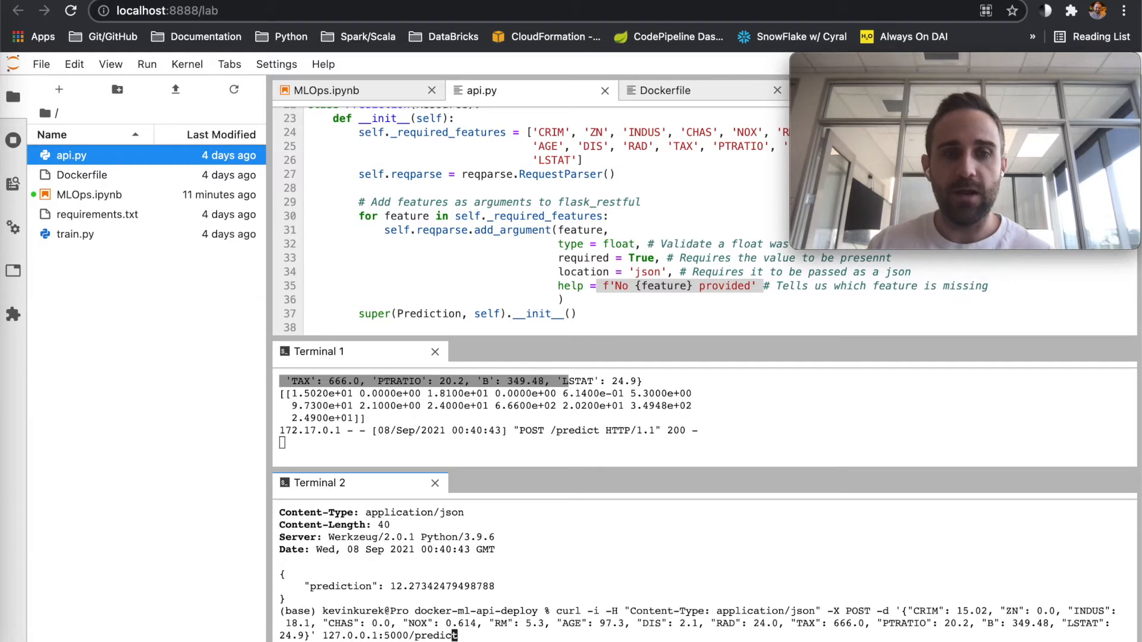
key("Left")
key("Left")
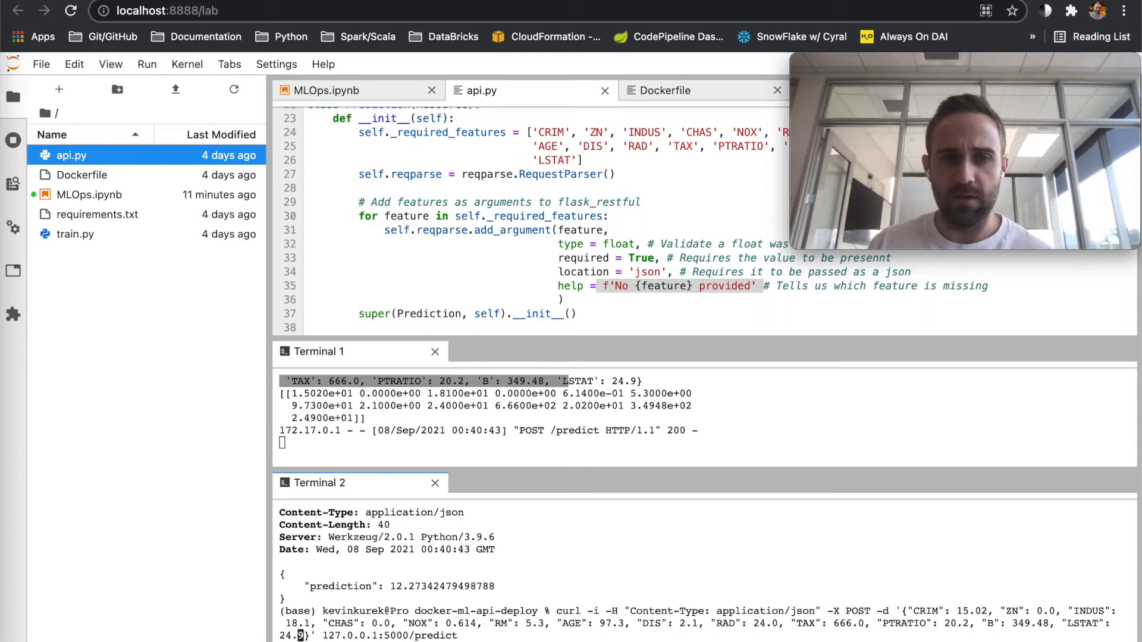
key("BackSpace")
key("BackSpace")
key("BackSpace")
key("BackSpace")
key("BackSpace")
key("BackSpace")
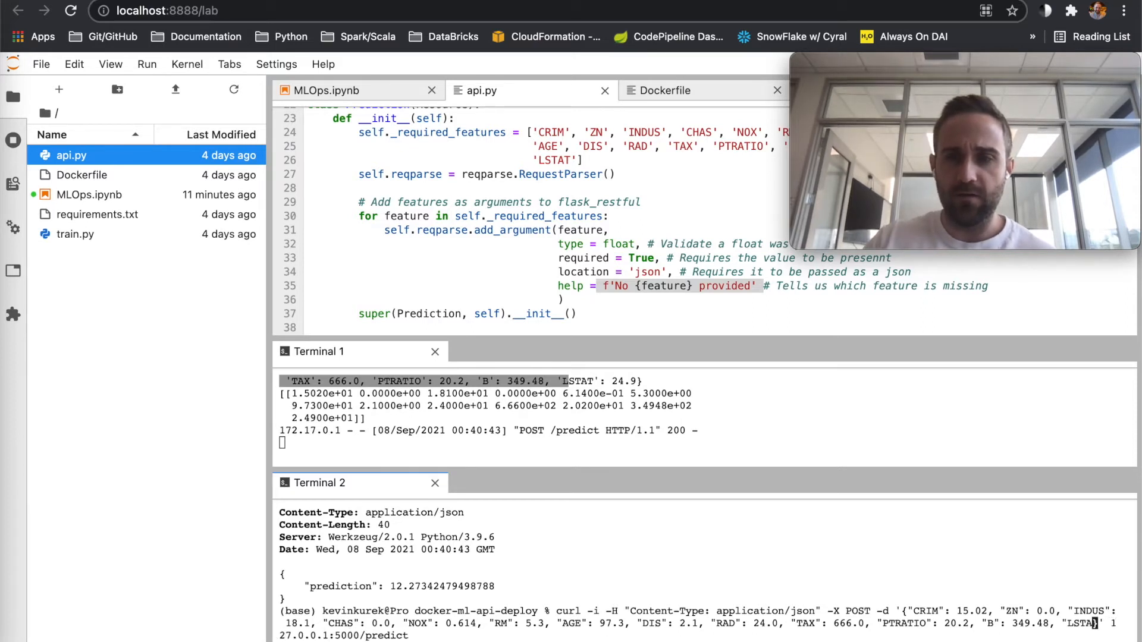
key("BackSpace")
key("BackSpace")
key("BackSpace")
key("BackSpace")
key("BackSpace")
key("BackSpace")
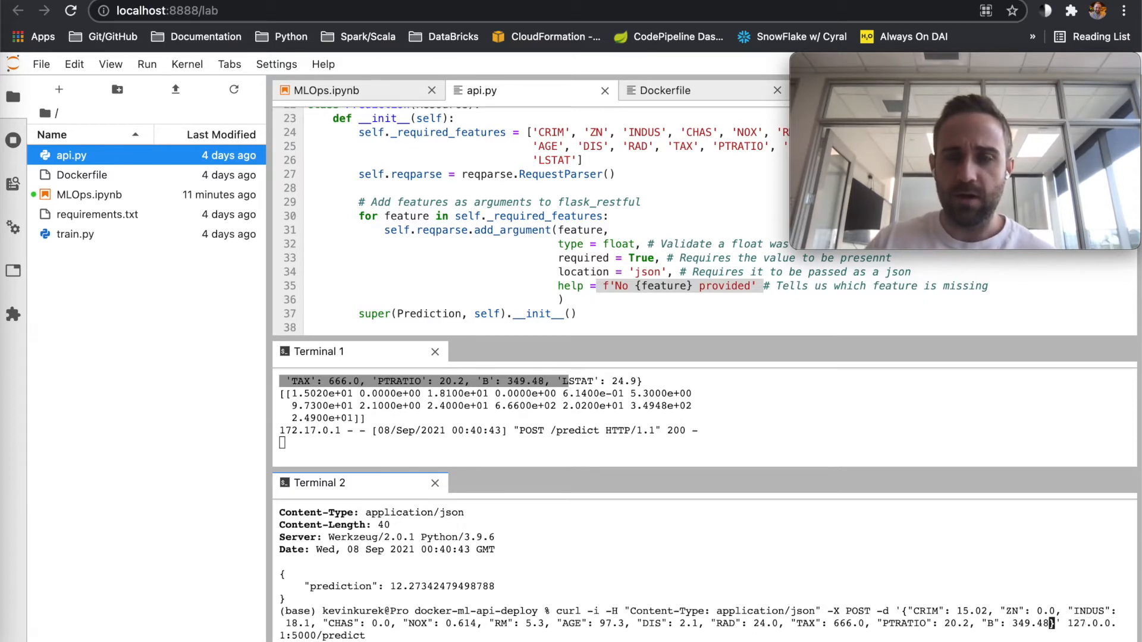
type("}")
key("Return")
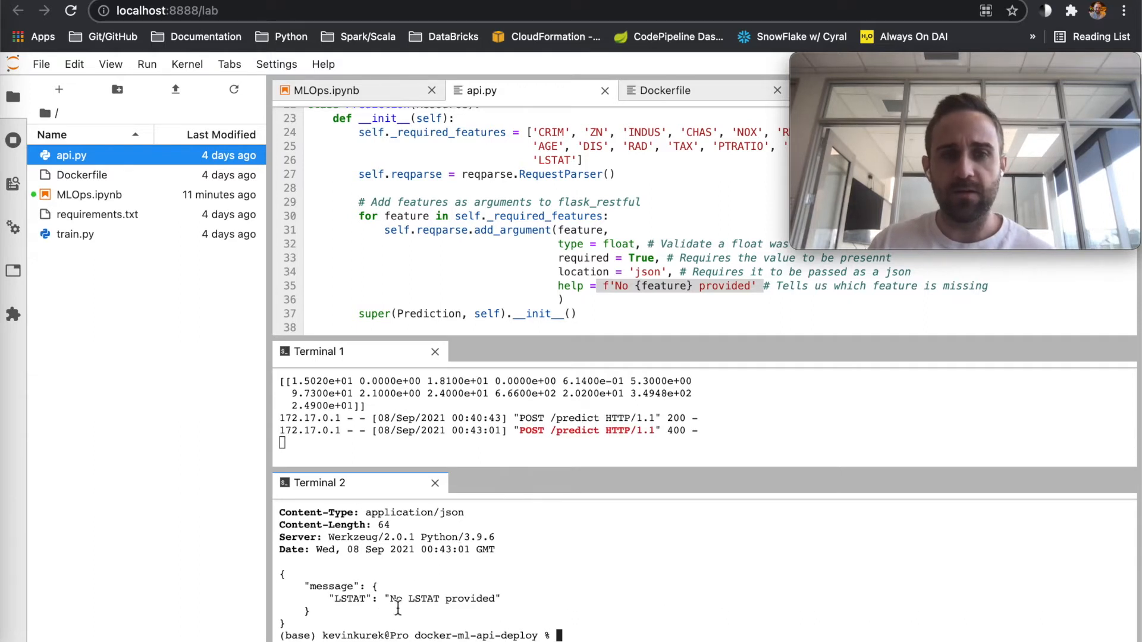
left_click_drag(386, 599, 550, 599)
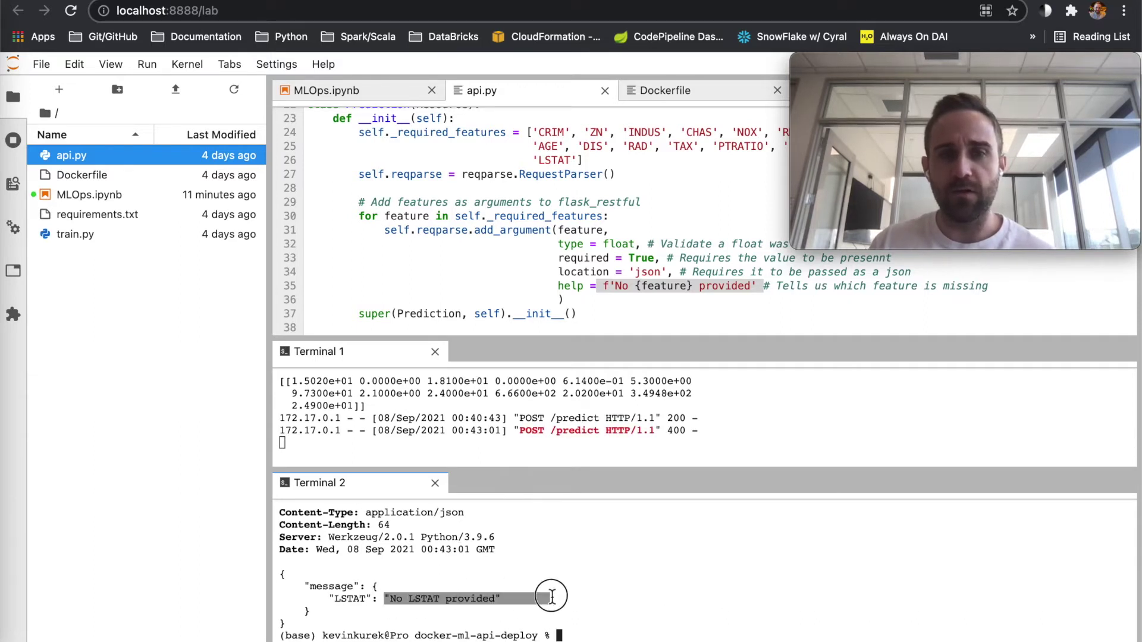
- Mark the 'No feature provided' help text in api.py's post method
left_click(615, 287)
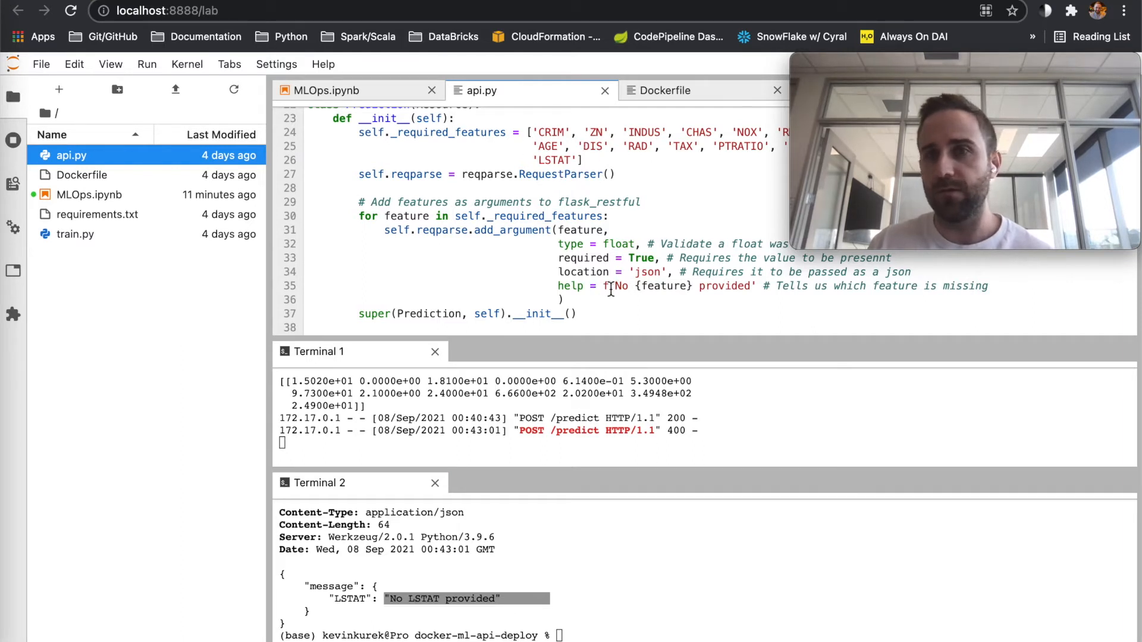
left_click_drag(611, 286, 754, 286)
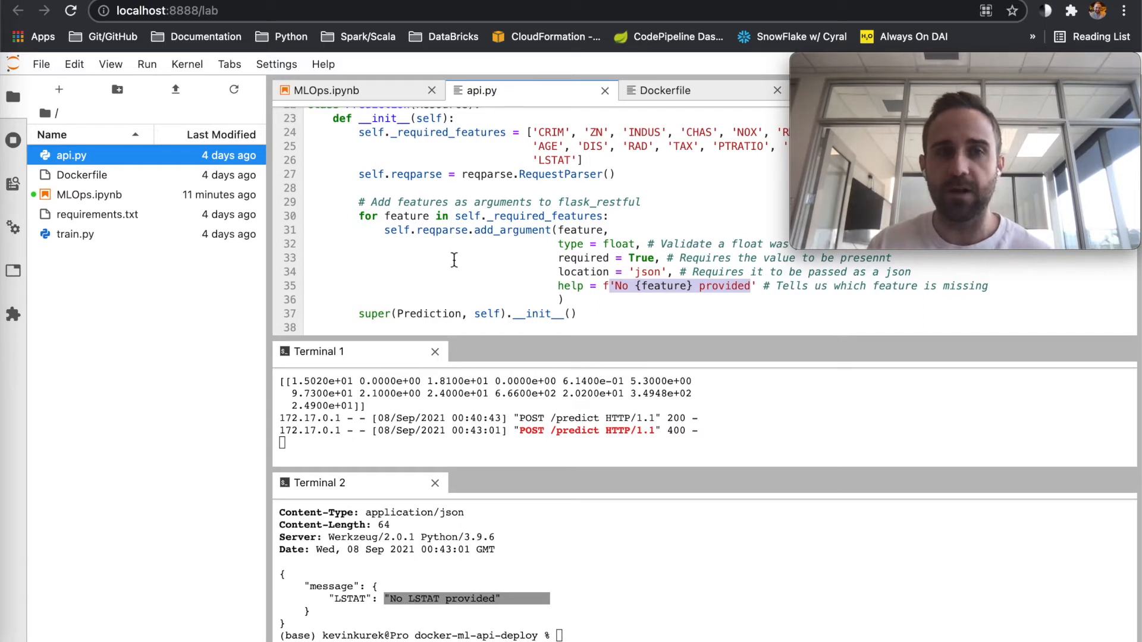
scroll(454, 260, "down", 3)
scroll(587, 294, "down", 4)
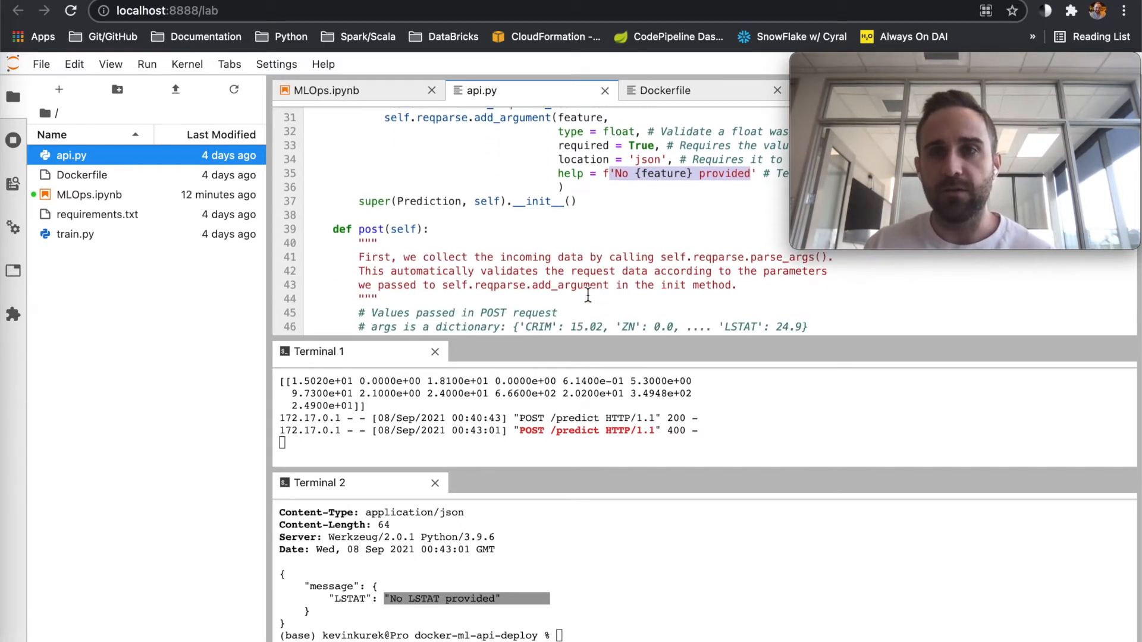
scroll(588, 295, "down", 1)
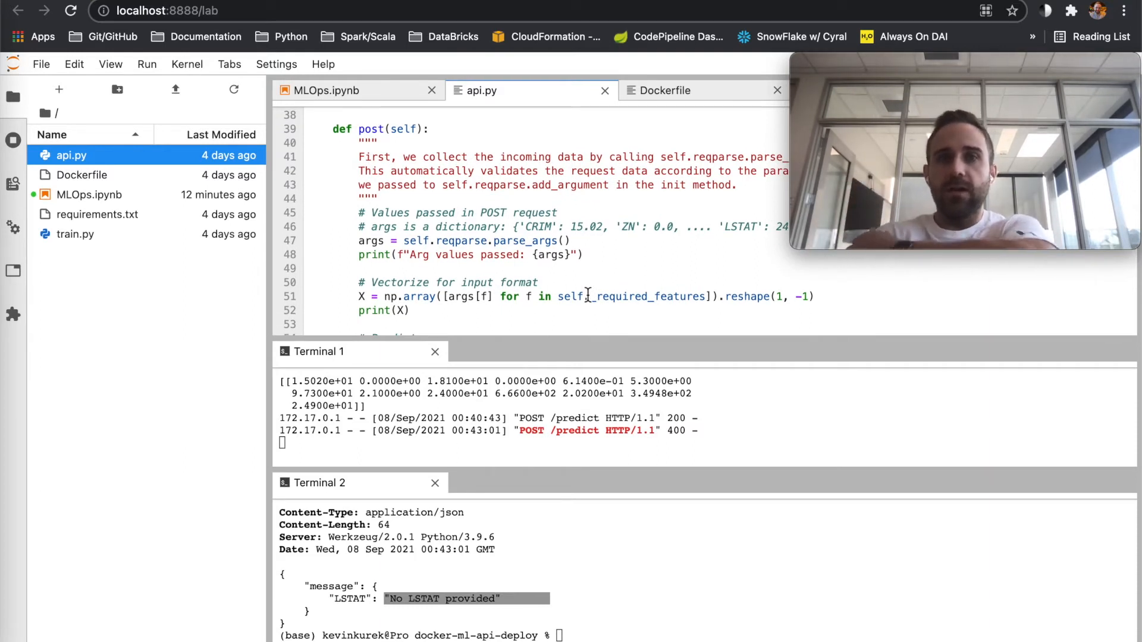
scroll(588, 295, "down", 1)
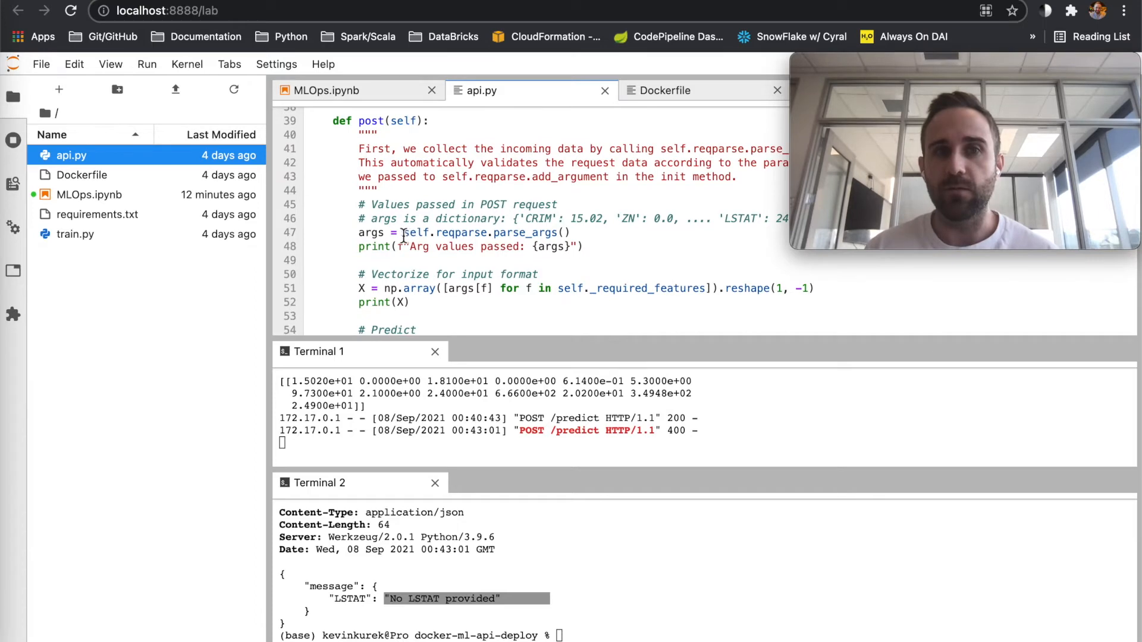
left_click_drag(404, 234, 522, 234)
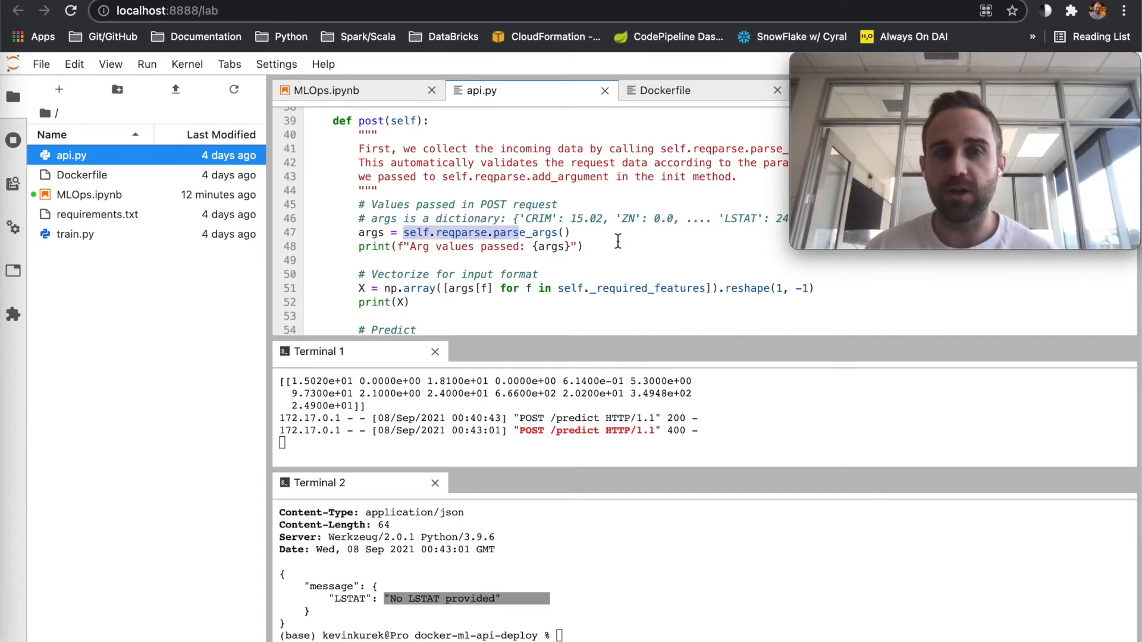
scroll(618, 241, "up", 2)
left_click_drag(525, 270, 732, 271)
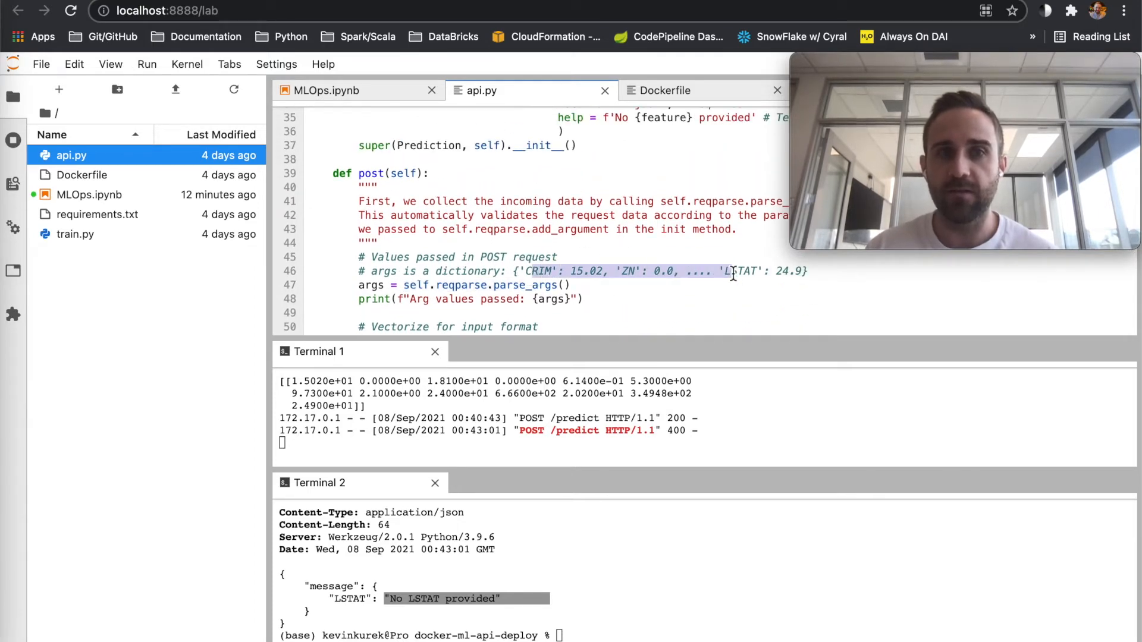
scroll(731, 271, "down", 2)
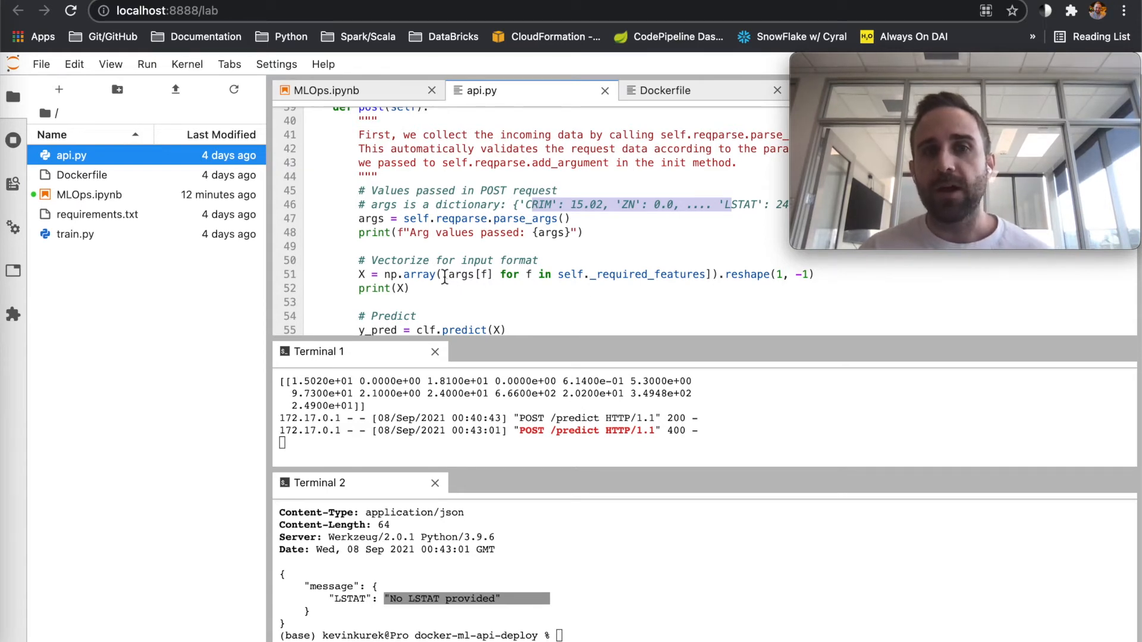
left_click_drag(443, 274, 700, 275)
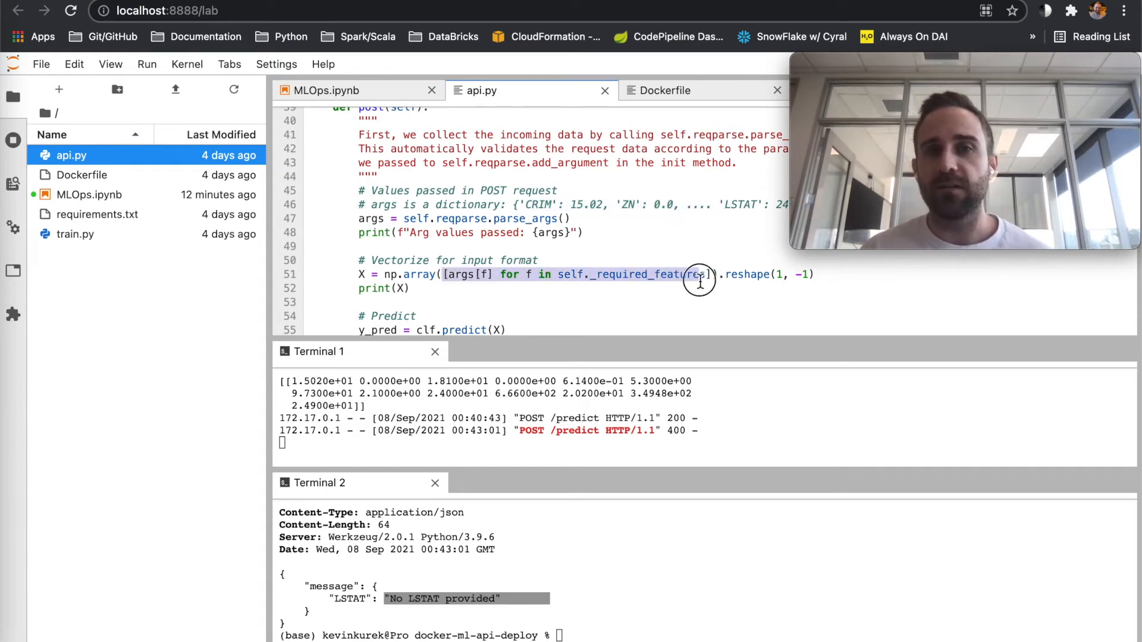
left_click(539, 261)
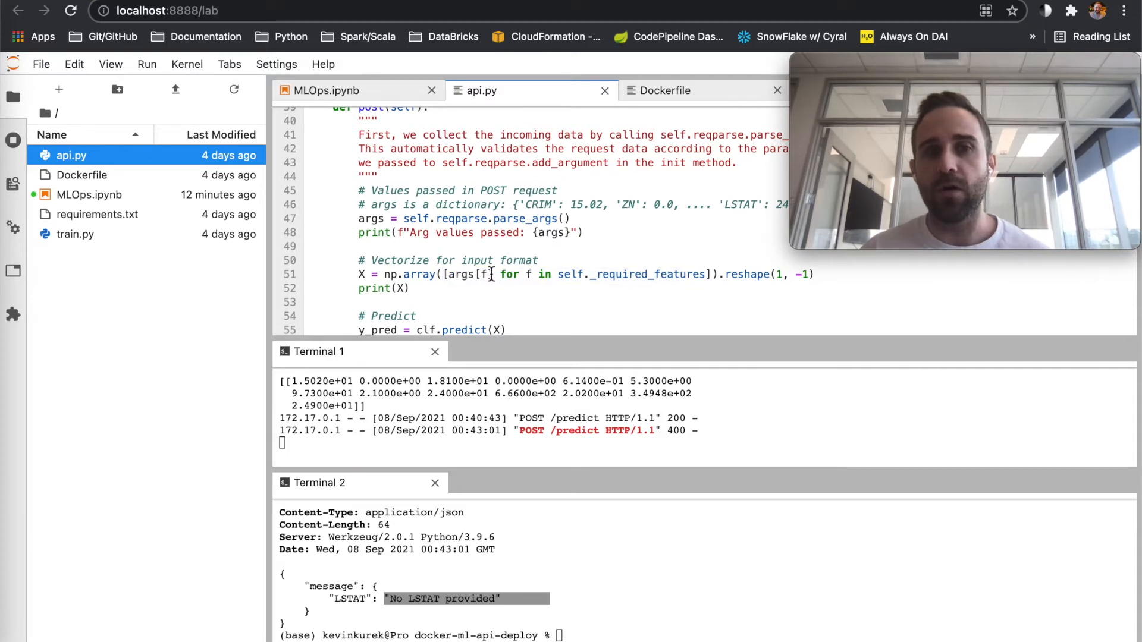
left_click_drag(572, 204, 680, 207)
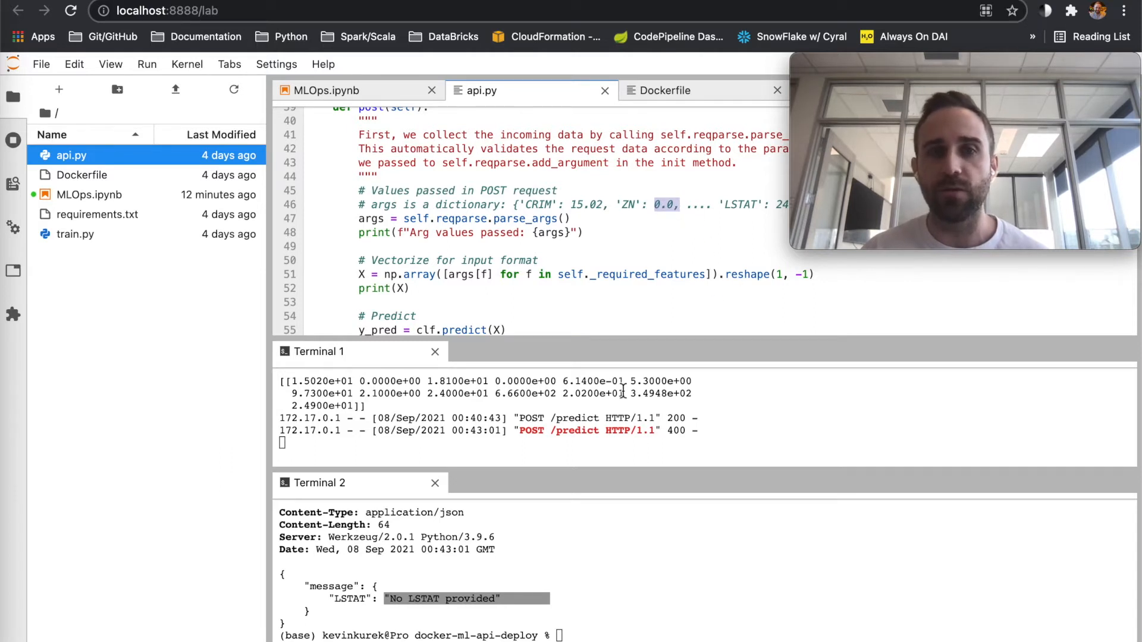
scroll(513, 444, "up", 2)
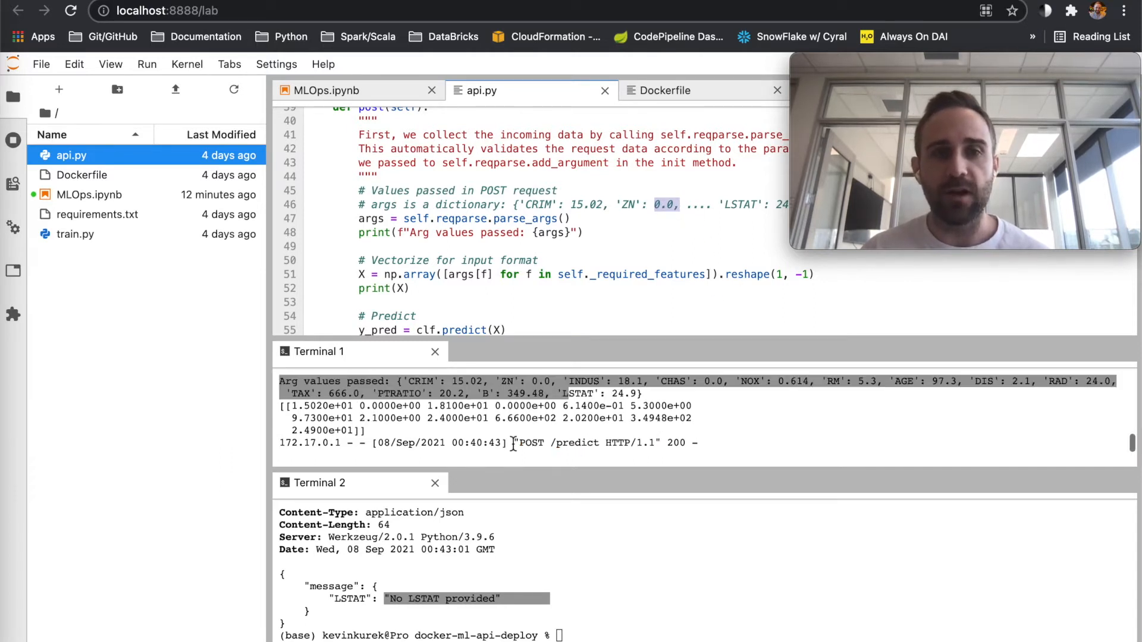
left_click(286, 410)
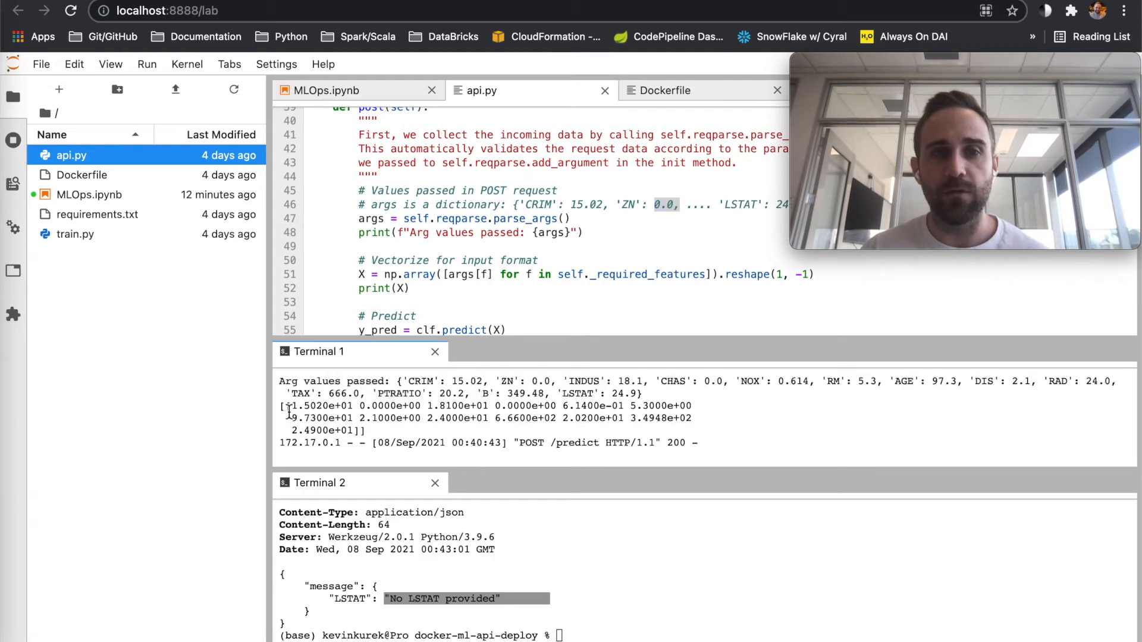
left_click_drag(281, 406, 377, 431)
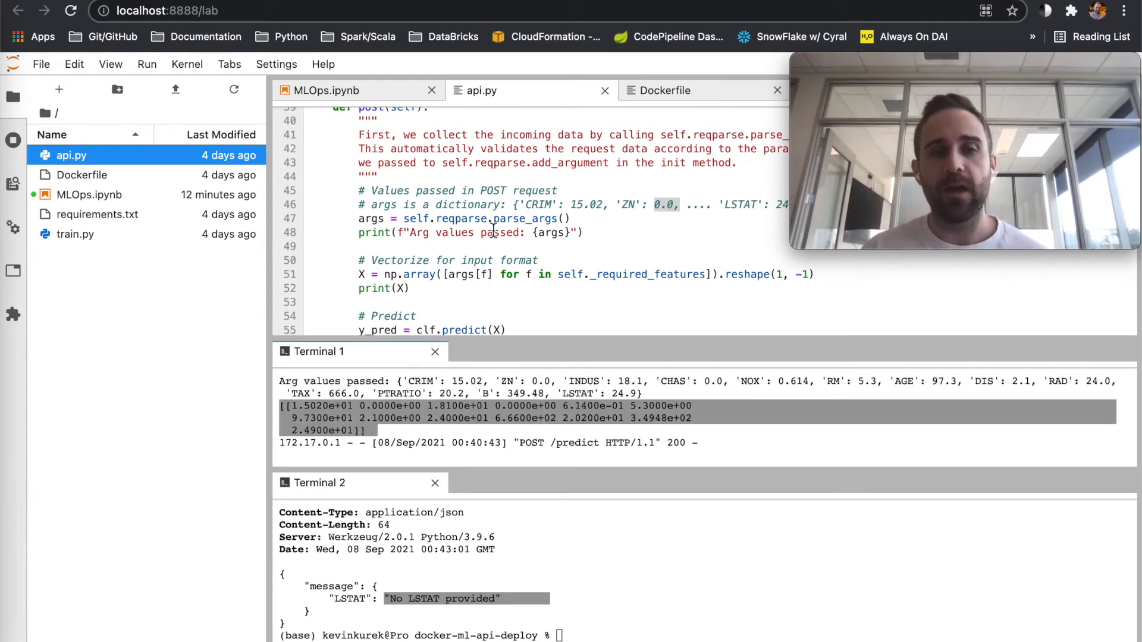
scroll(494, 234, "down", 3)
left_click_drag(417, 246, 511, 249)
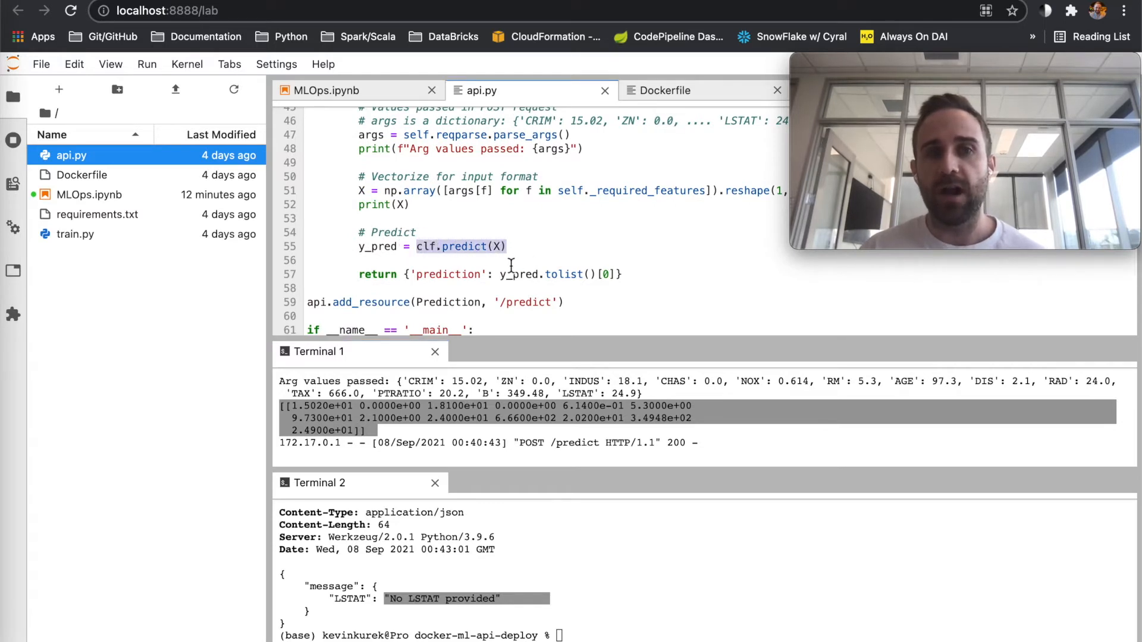
left_click_drag(500, 274, 643, 273)
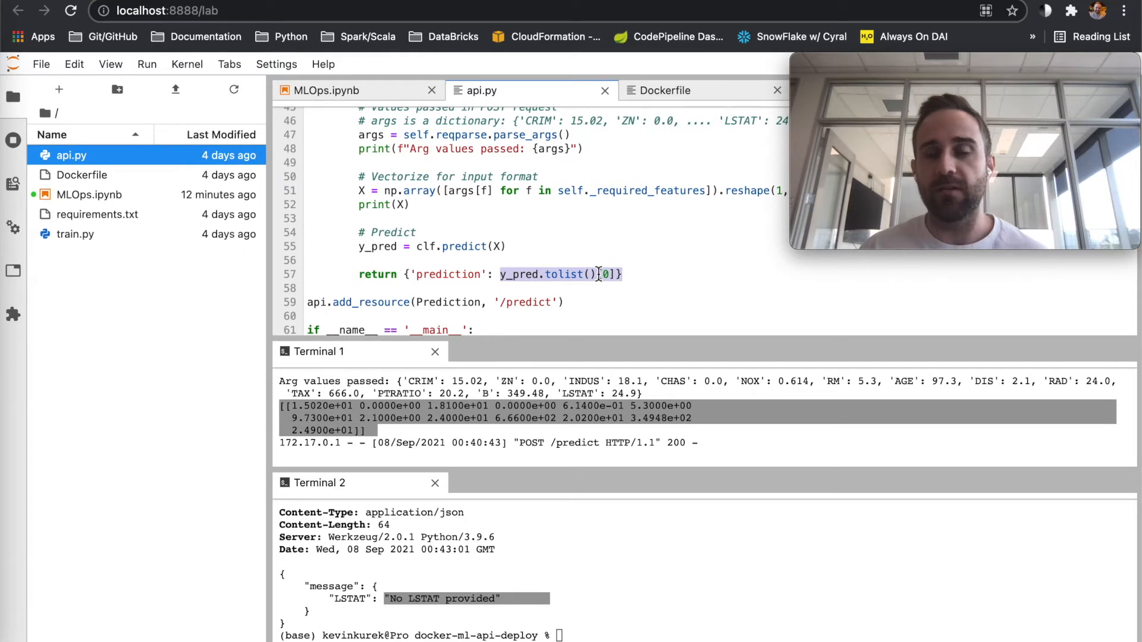
scroll(598, 274, "down", 2)
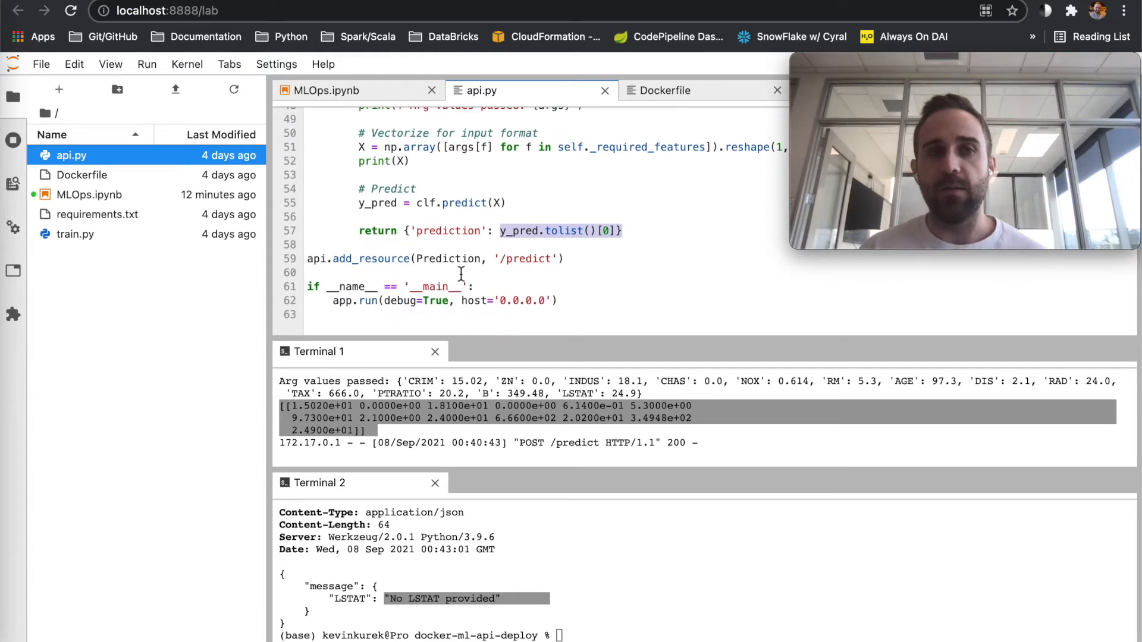
left_click_drag(414, 259, 482, 259)
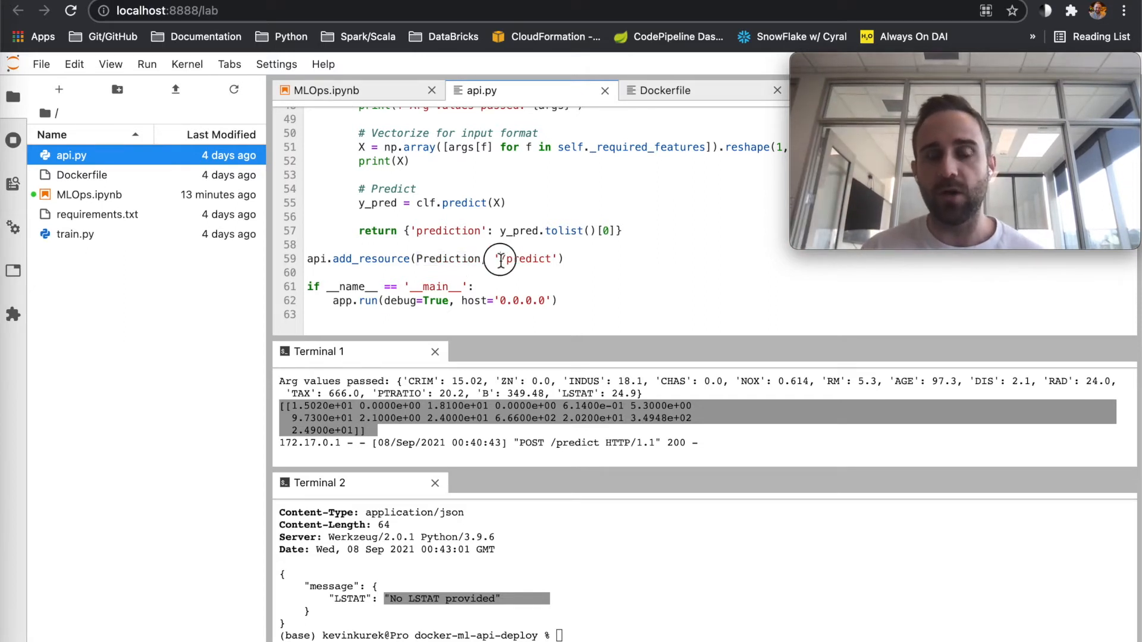
left_click_drag(500, 259, 561, 259)
scroll(553, 260, "up", 3)
scroll(554, 261, "up", 4)
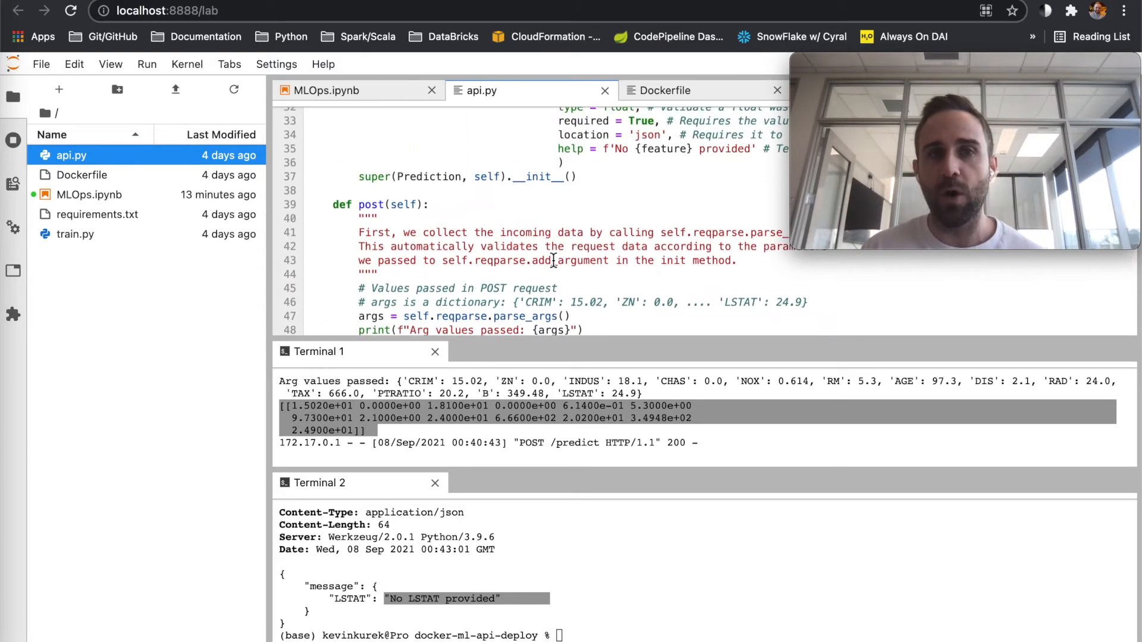
left_click_drag(358, 204, 431, 205)
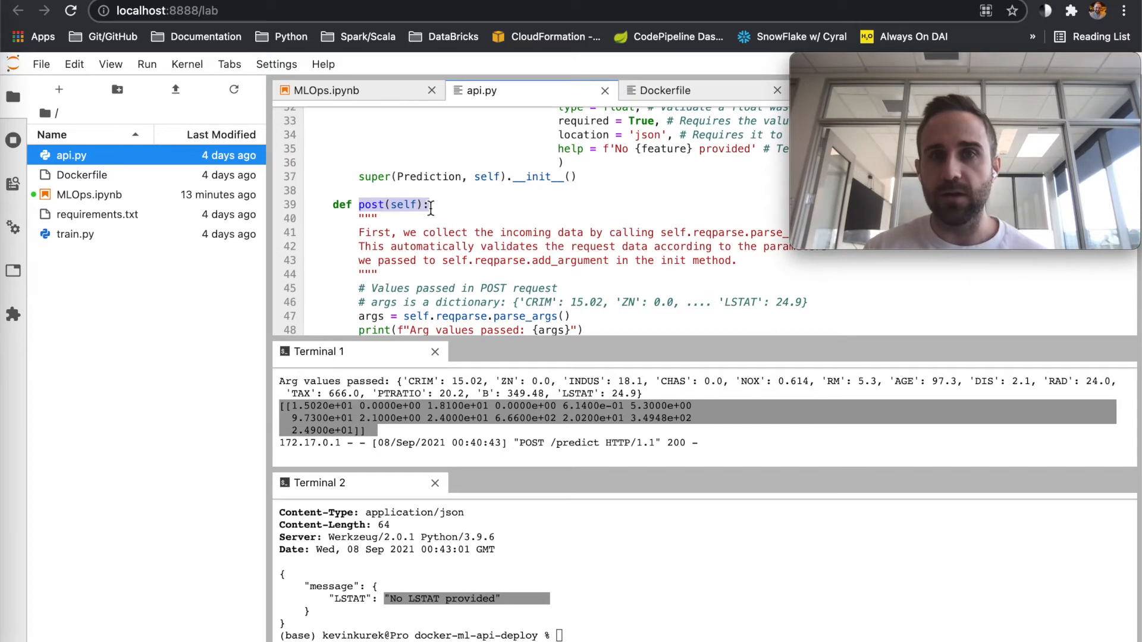
scroll(432, 206, "up", 3)
scroll(432, 206, "up", 4)
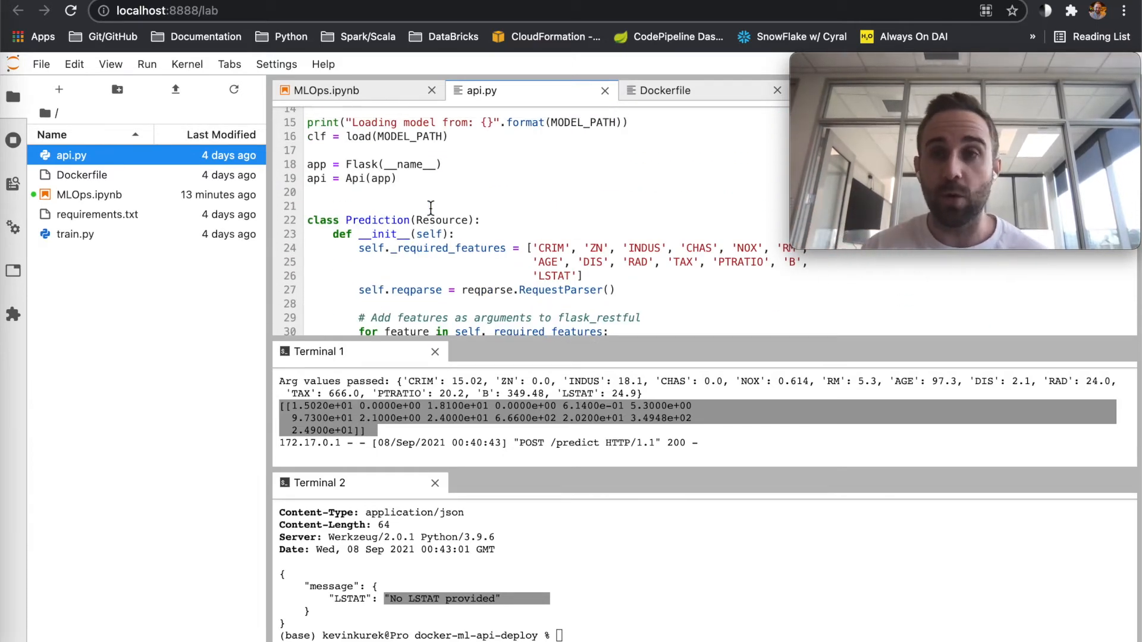
scroll(432, 206, "up", 3)
scroll(432, 206, "up", 2)
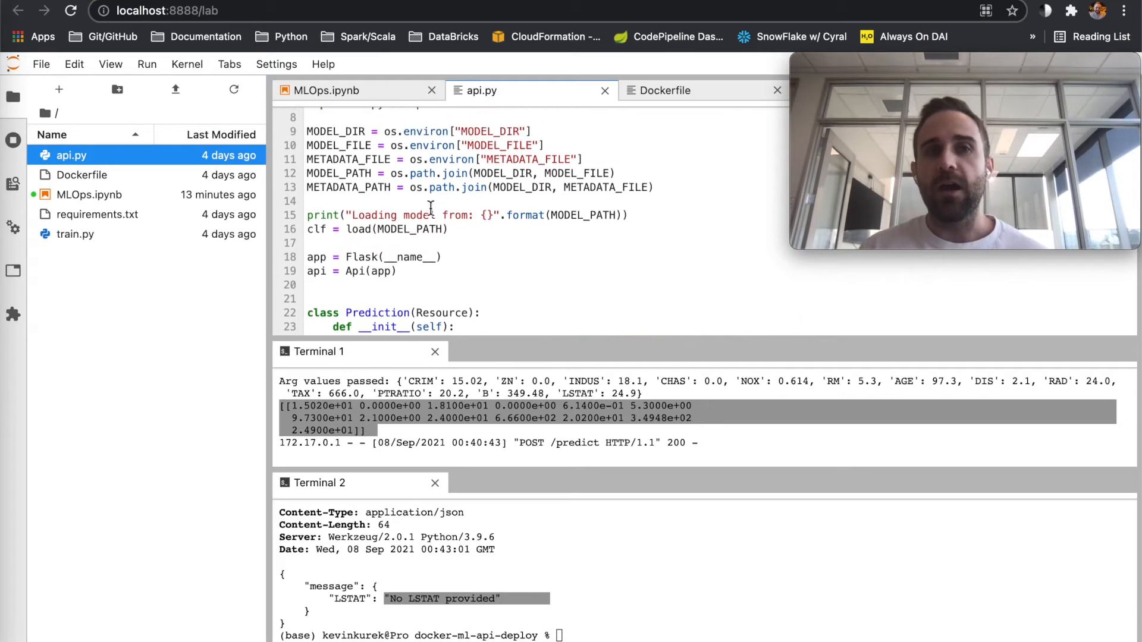
left_click_drag(342, 136, 513, 210)
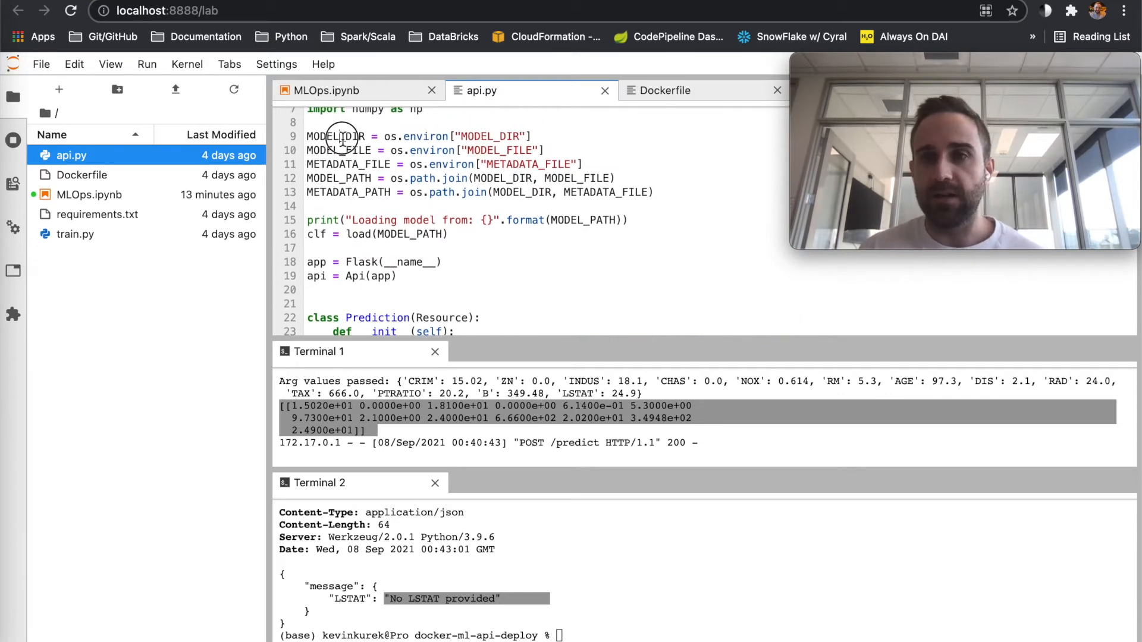
left_click(492, 210)
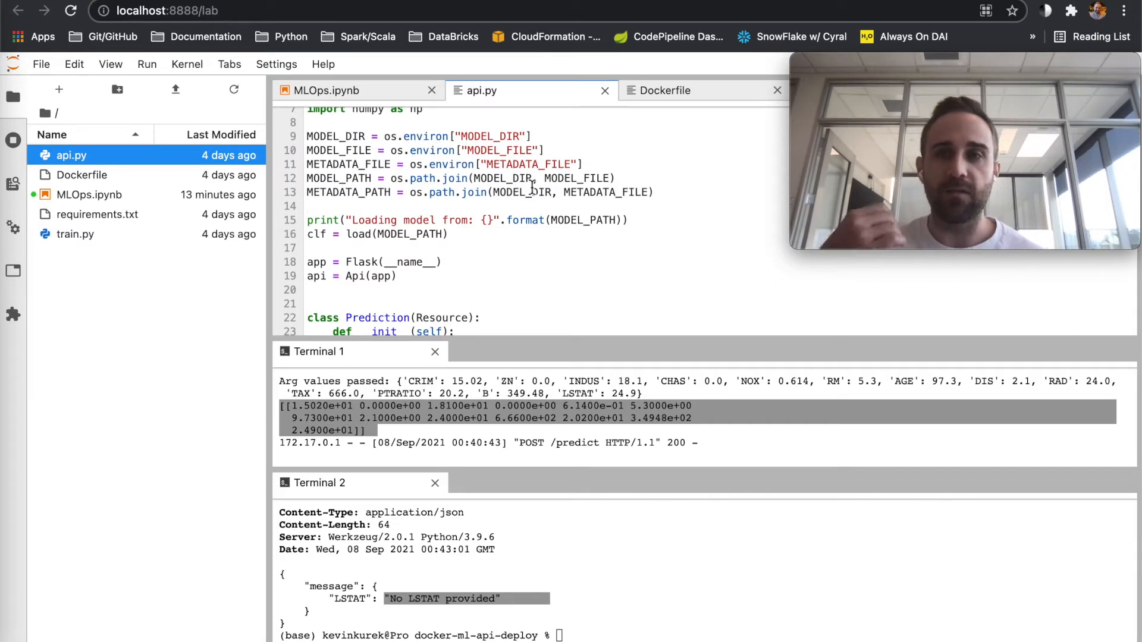
scroll(531, 185, "down", 2)
scroll(532, 185, "down", 1)
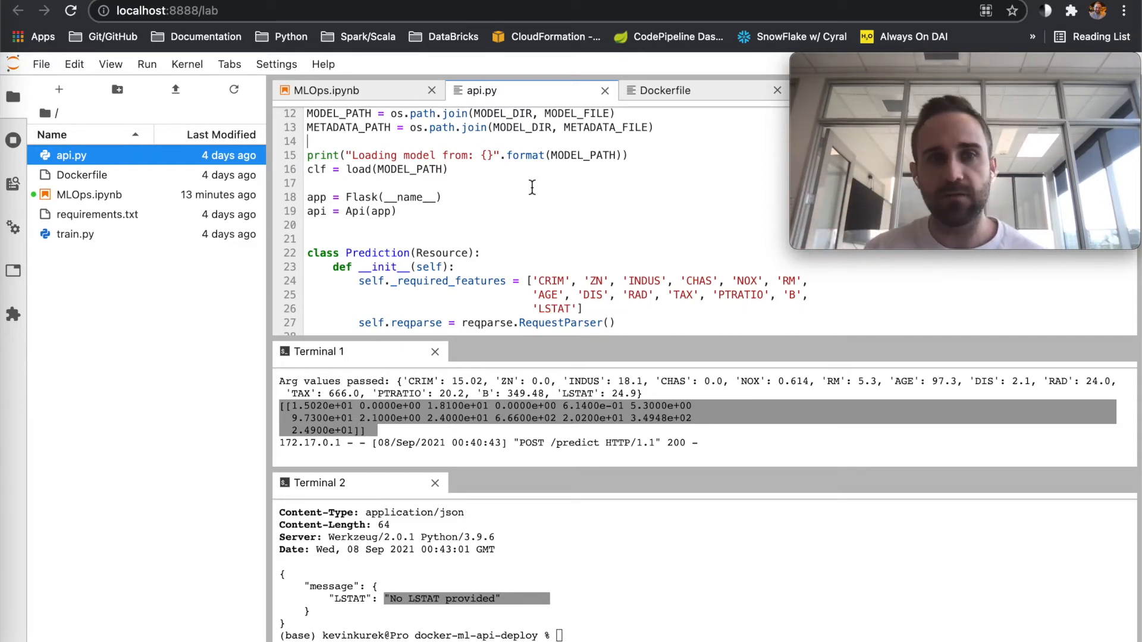
scroll(532, 188, "down", 10)
scroll(532, 188, "down", 5)
scroll(532, 187, "down", 2)
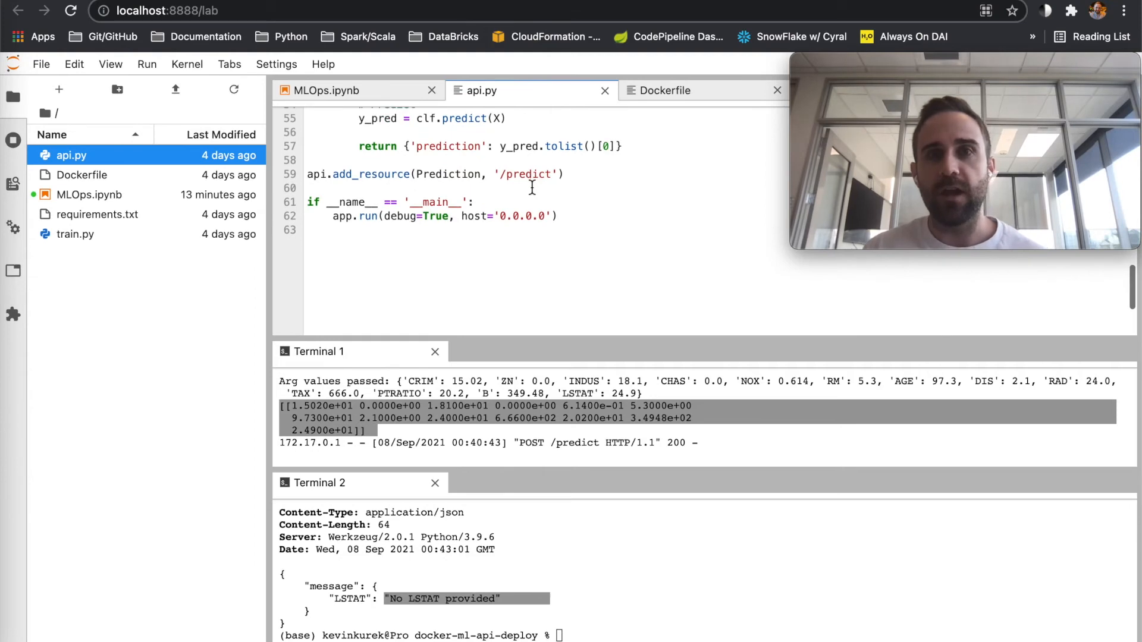
left_click(706, 91)
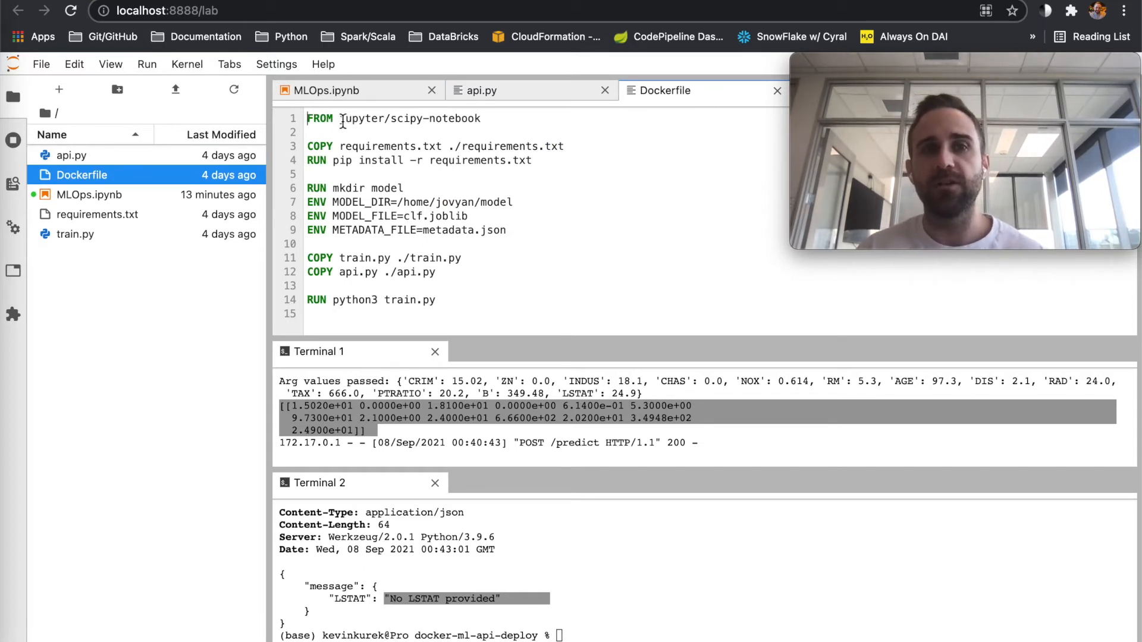
- Highlight the Dockerfile's jupyter/scipy-notebook base image and pip install requirements lines
left_click_drag(340, 117, 490, 125)
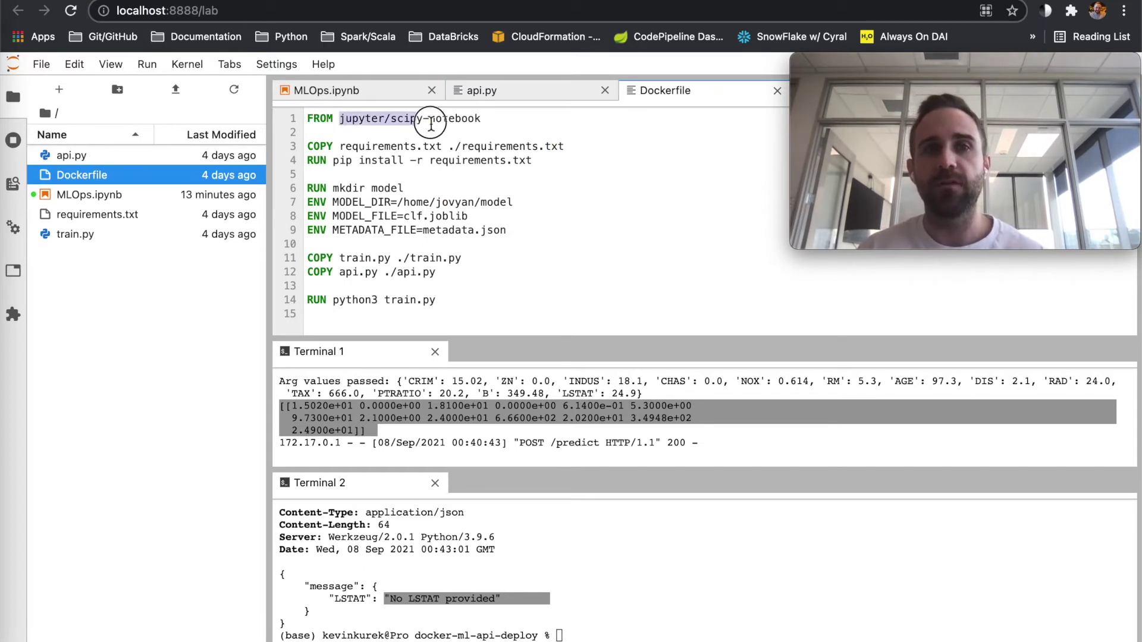
left_click(490, 134)
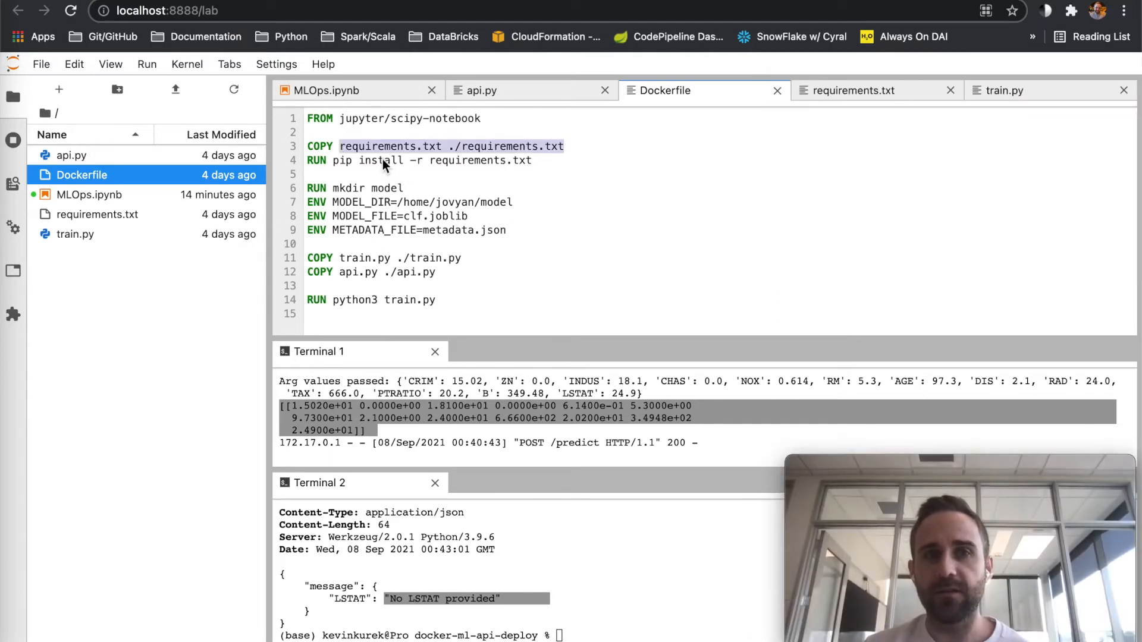
left_click_drag(332, 160, 533, 161)
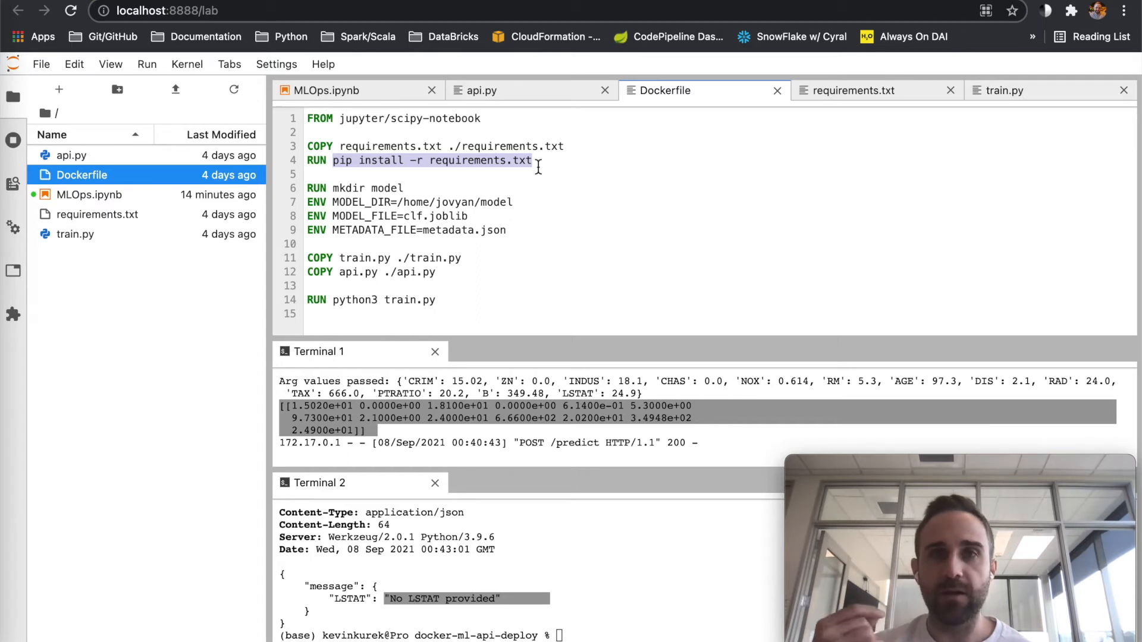
left_click_drag(340, 118, 482, 118)
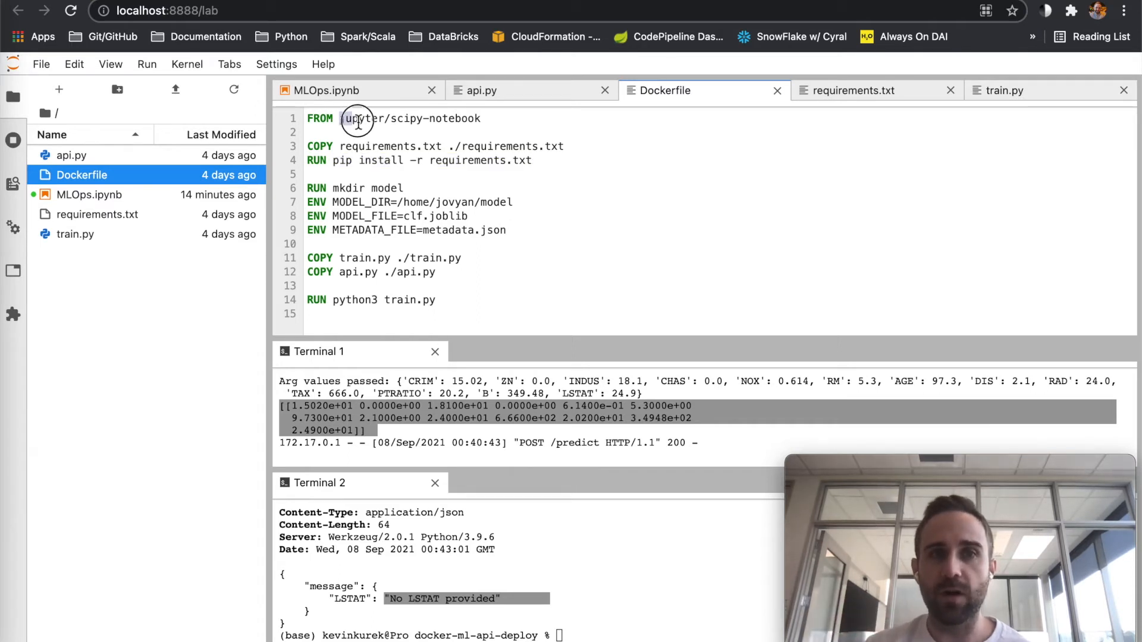
- Show requirements.txt listing flask, flask-restful and joblib, then return to the Dockerfile
left_click(857, 90)
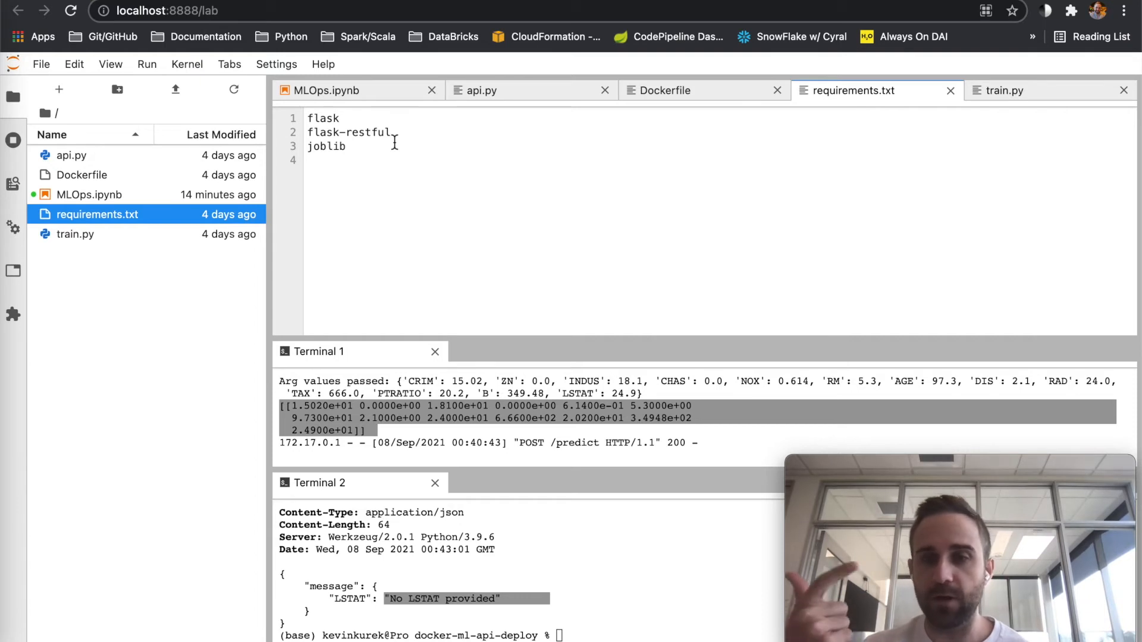
left_click(665, 89)
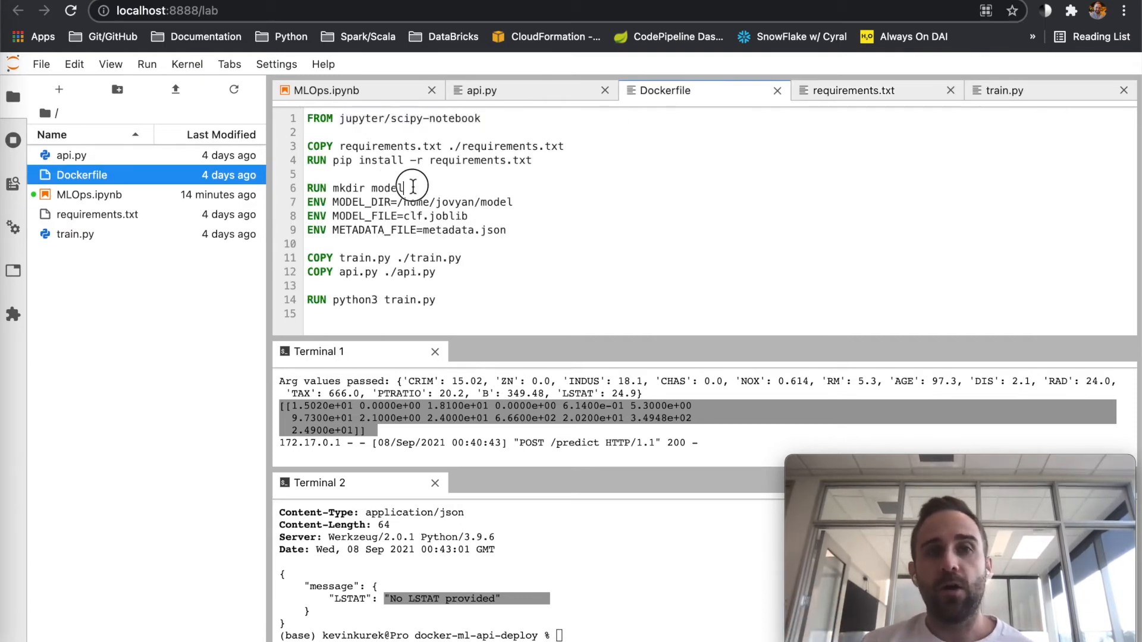
- Highlight the Dockerfile's model folder creation, base image and clf.joblib model file name
left_click_drag(412, 188, 307, 188)
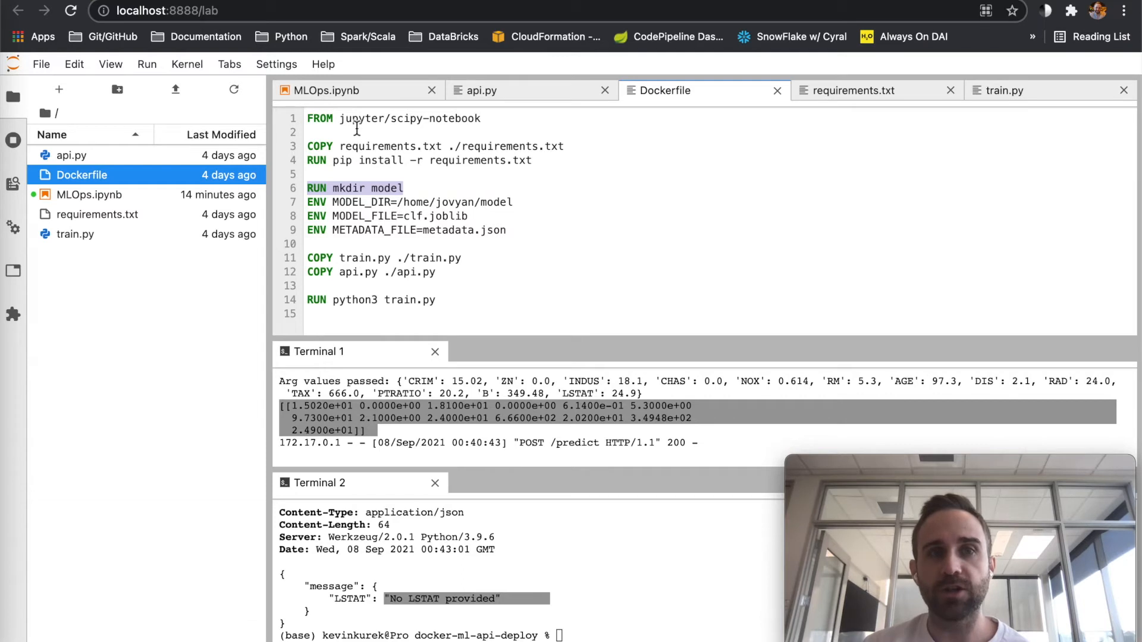
left_click_drag(343, 118, 489, 119)
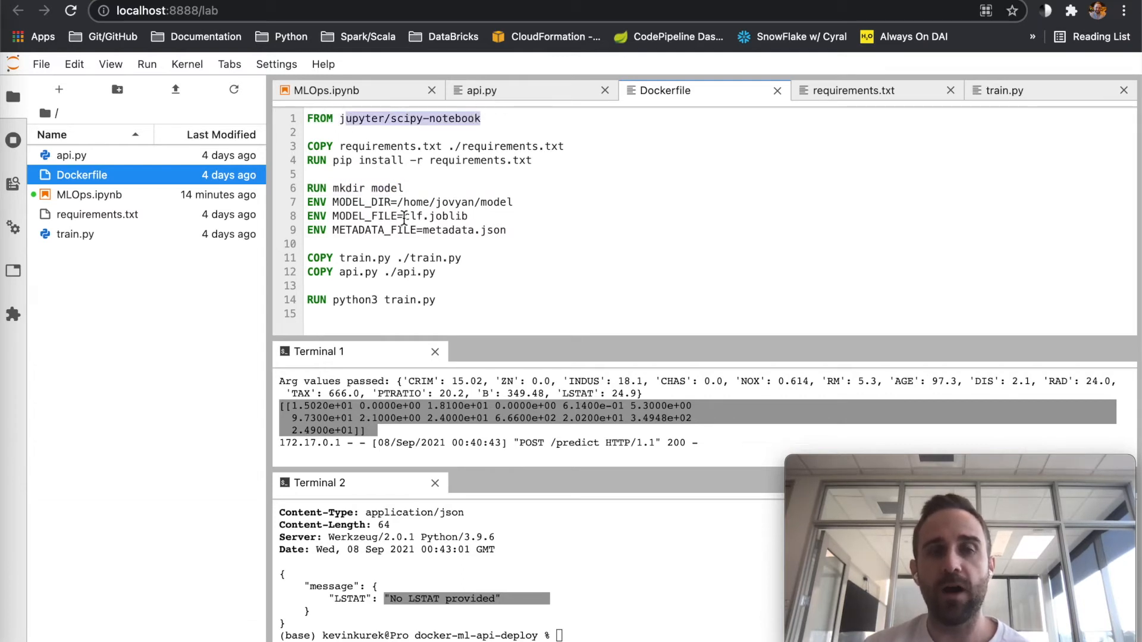
left_click_drag(404, 216, 484, 217)
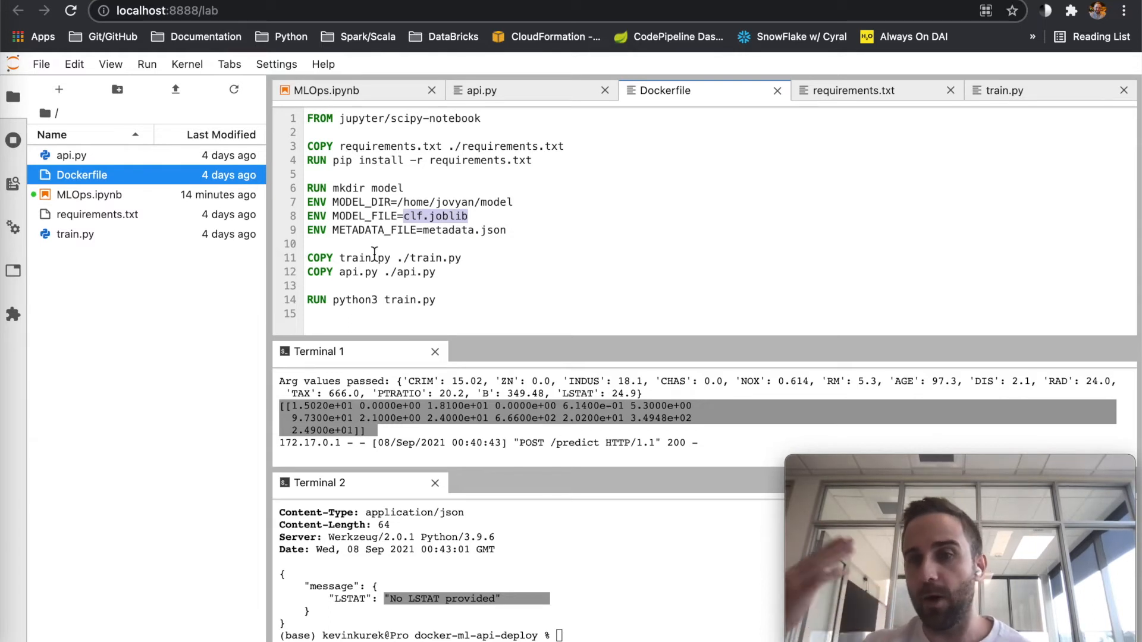
left_click(340, 259)
- Highlight the train.py and api.py COPY steps and the python3 train.py run, then show train.py
mouse_move(340, 258)
left_mouse_down()
mouse_move(391, 260)
mouse_move(380, 272)
left_mouse_up()
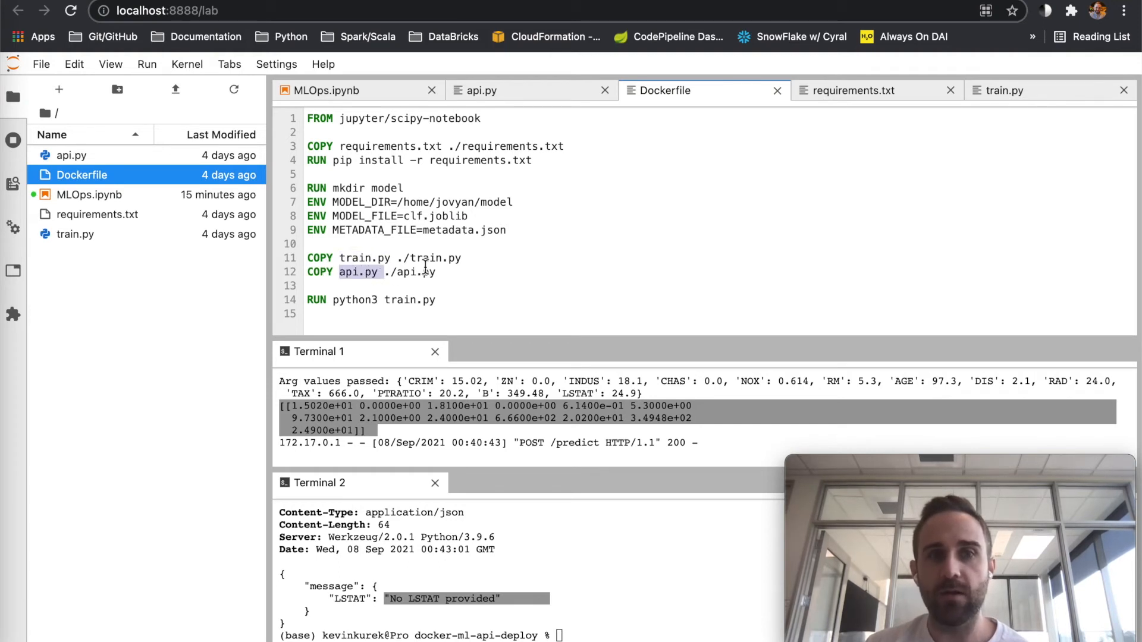
left_click_drag(397, 258, 464, 258)
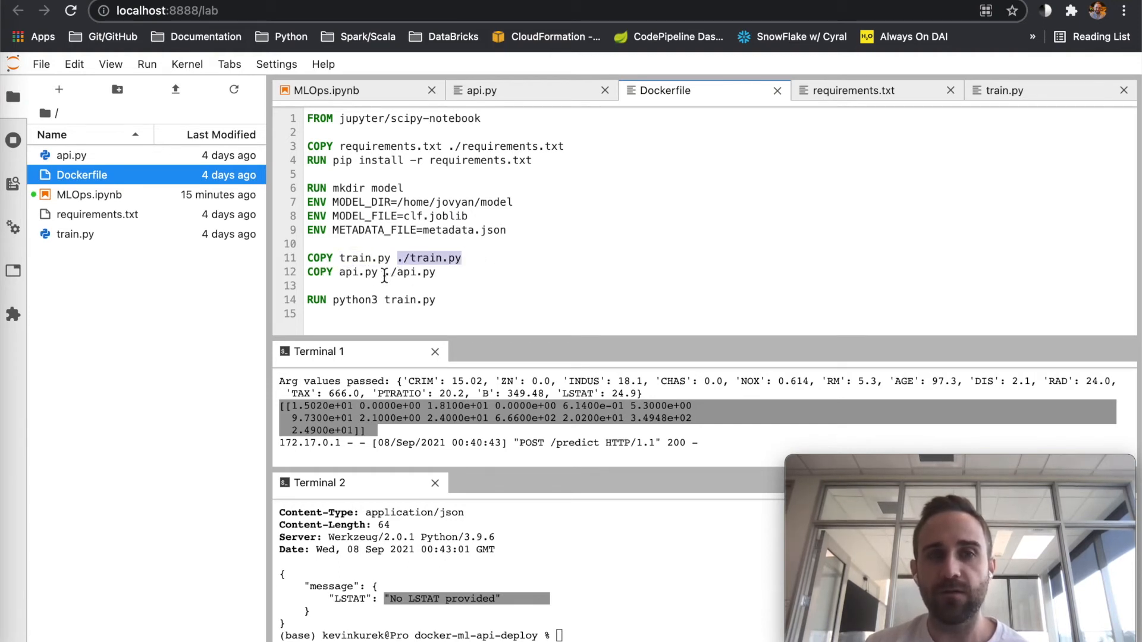
left_click_drag(385, 271, 435, 272)
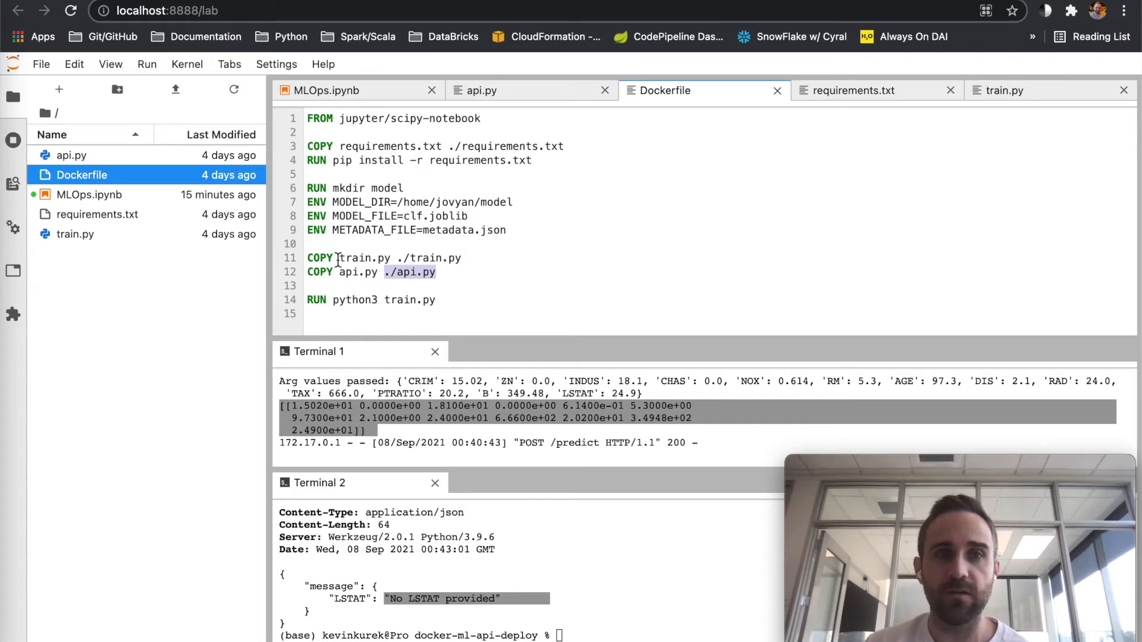
left_click_drag(340, 258, 390, 258)
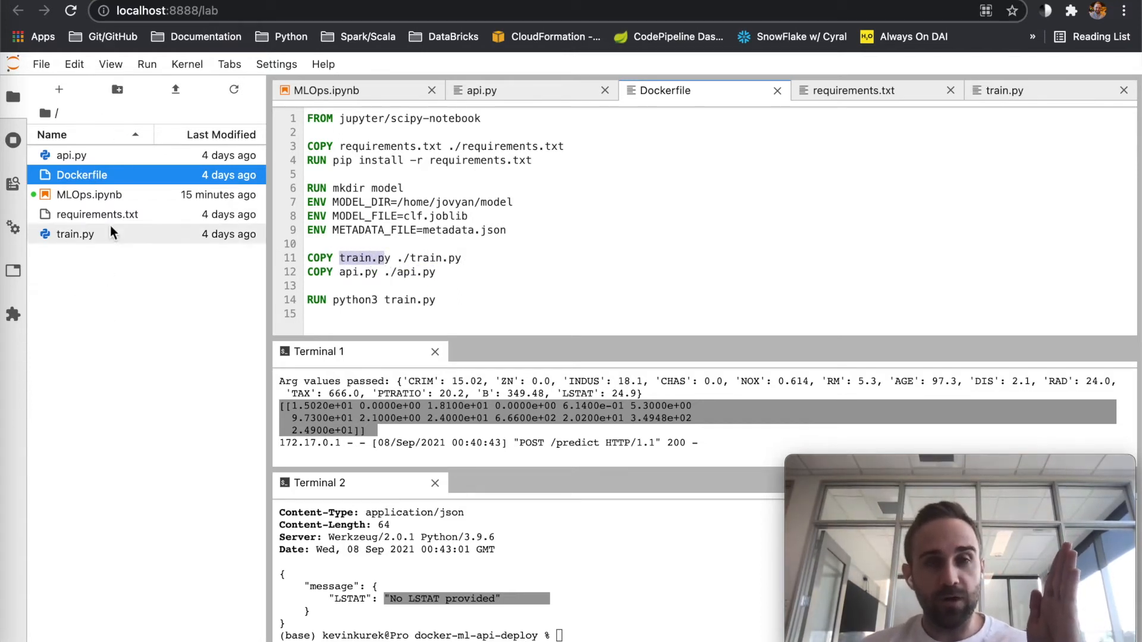
left_click_drag(397, 258, 464, 258)
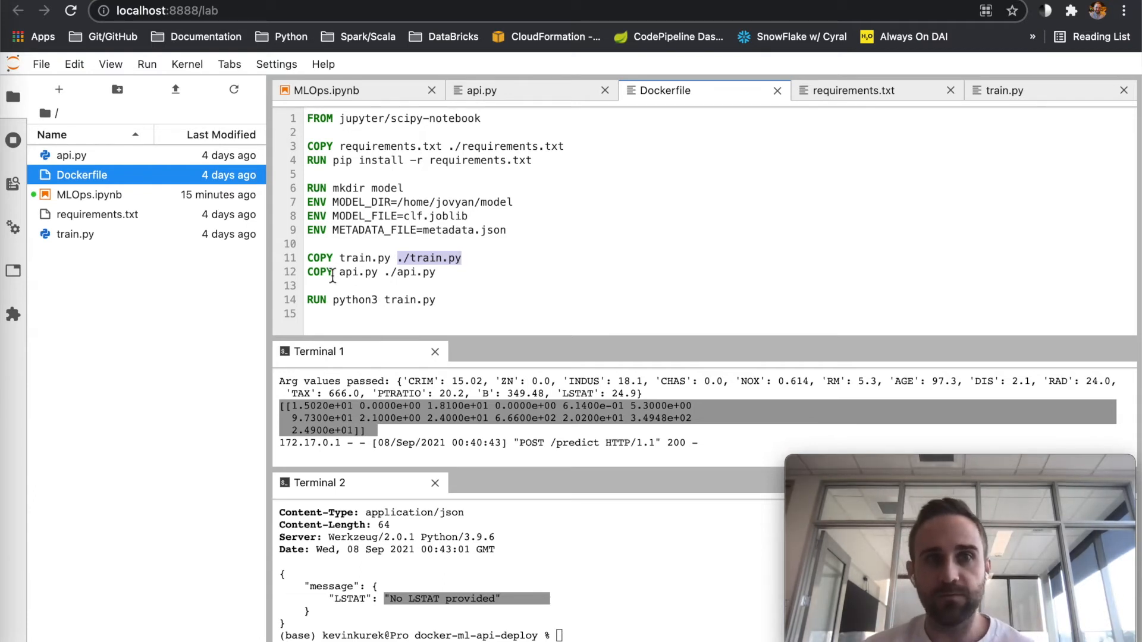
left_click_drag(339, 273, 458, 277)
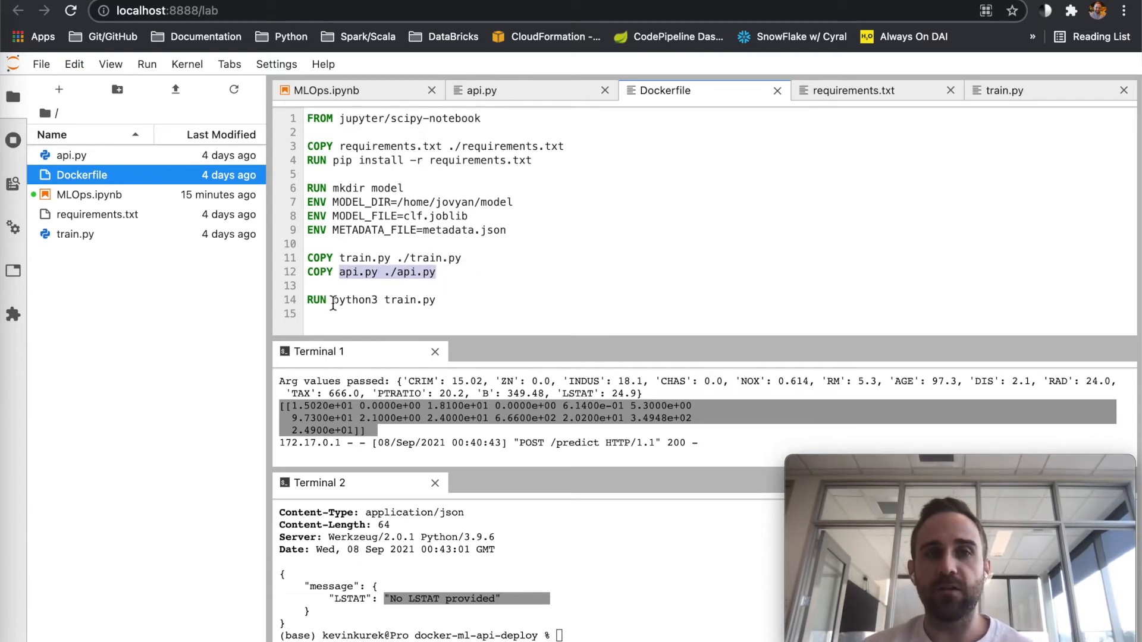
left_click_drag(332, 299, 452, 306)
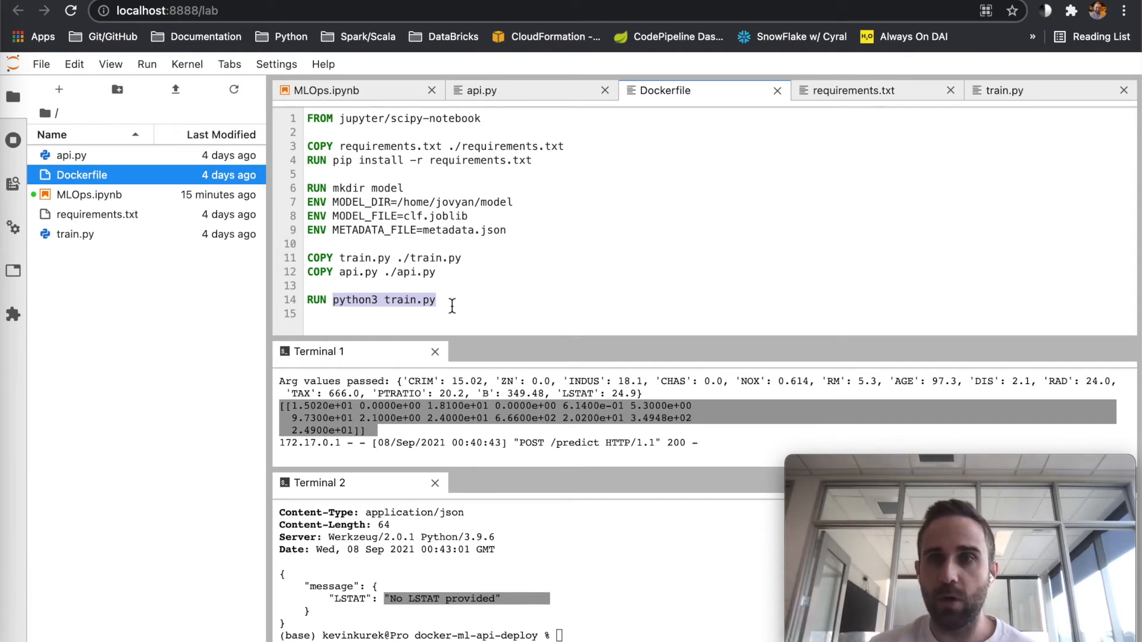
left_click(1043, 92)
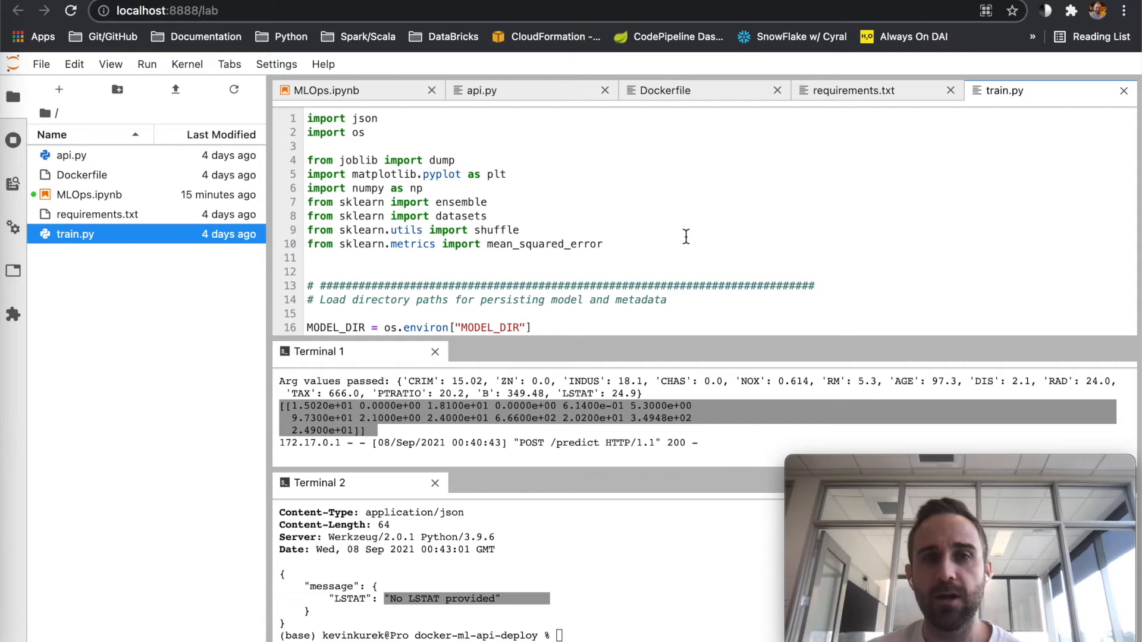
scroll(685, 237, "down", 4)
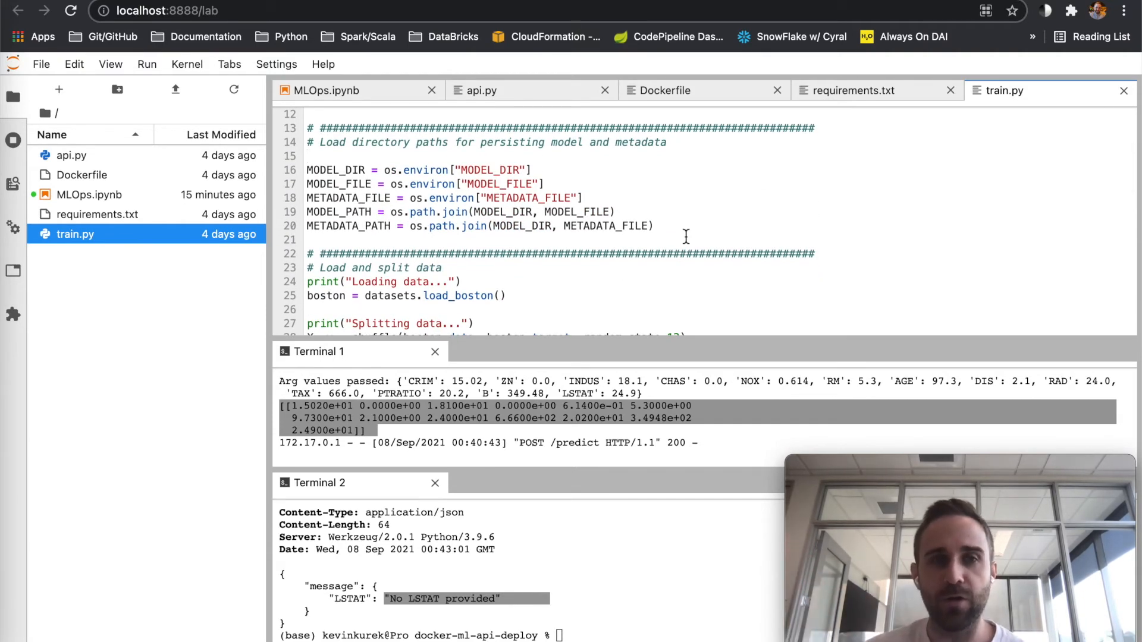
scroll(685, 236, "down", 3)
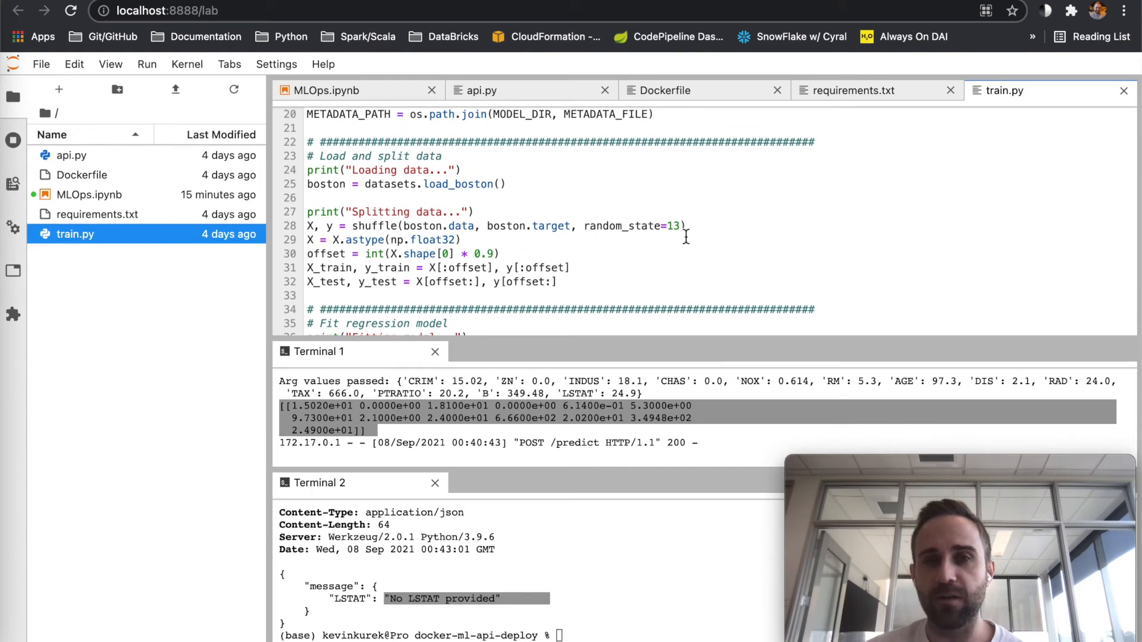
scroll(685, 236, "up", 6)
scroll(685, 236, "down", 6)
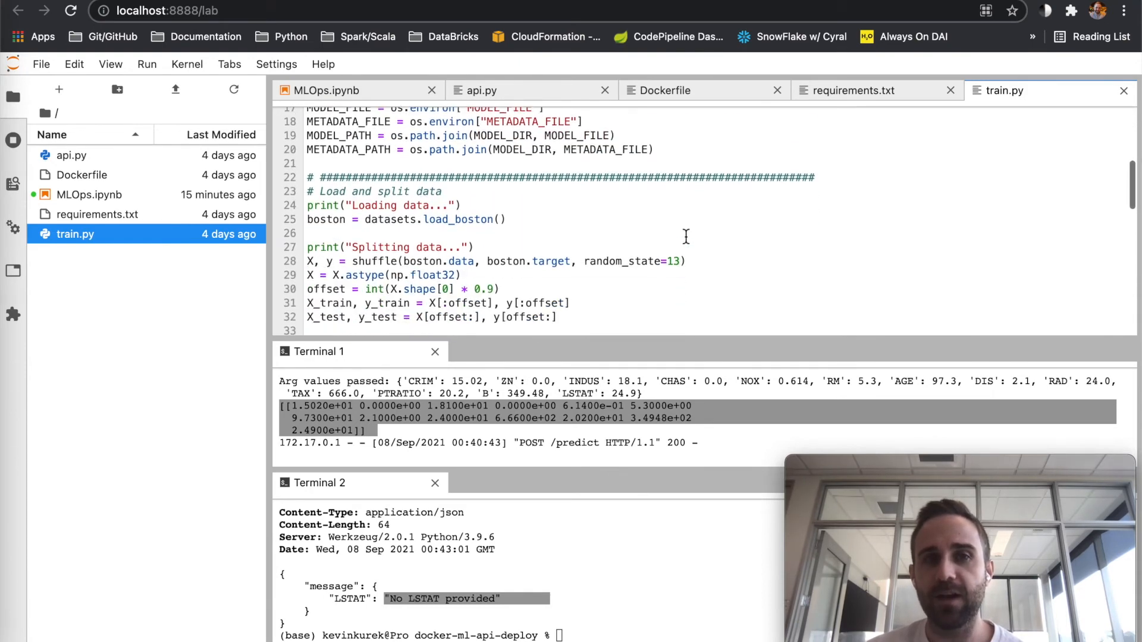
- Highlight train.py's load_boston dataset loading, shuffle and training split lines
left_click(513, 220)
left_click_drag(513, 221, 361, 224)
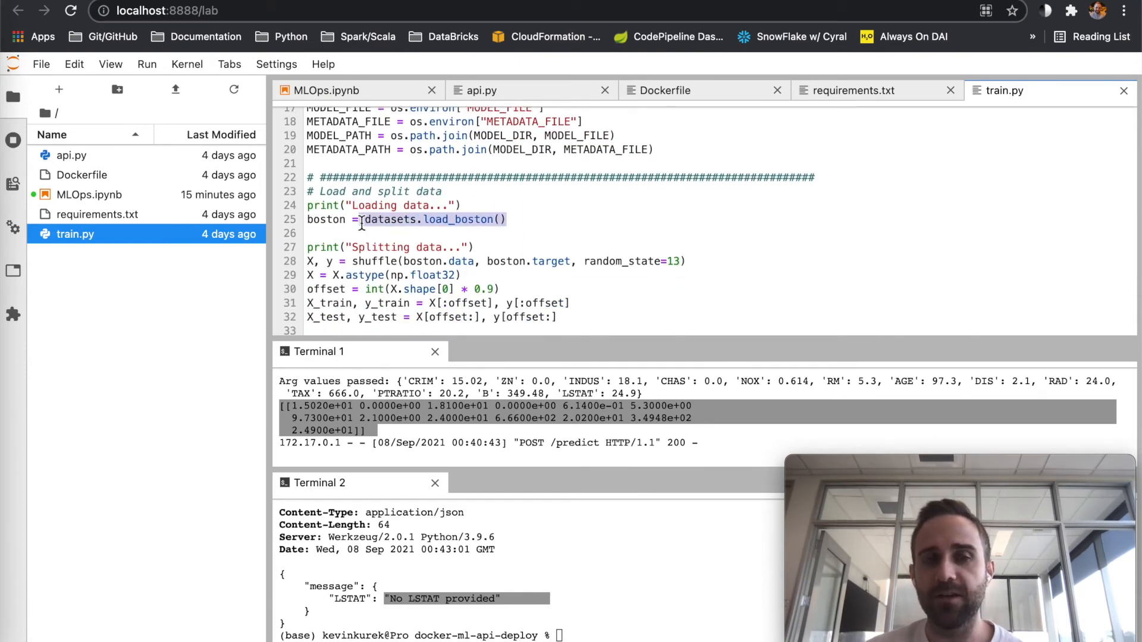
scroll(539, 248, "down", 2)
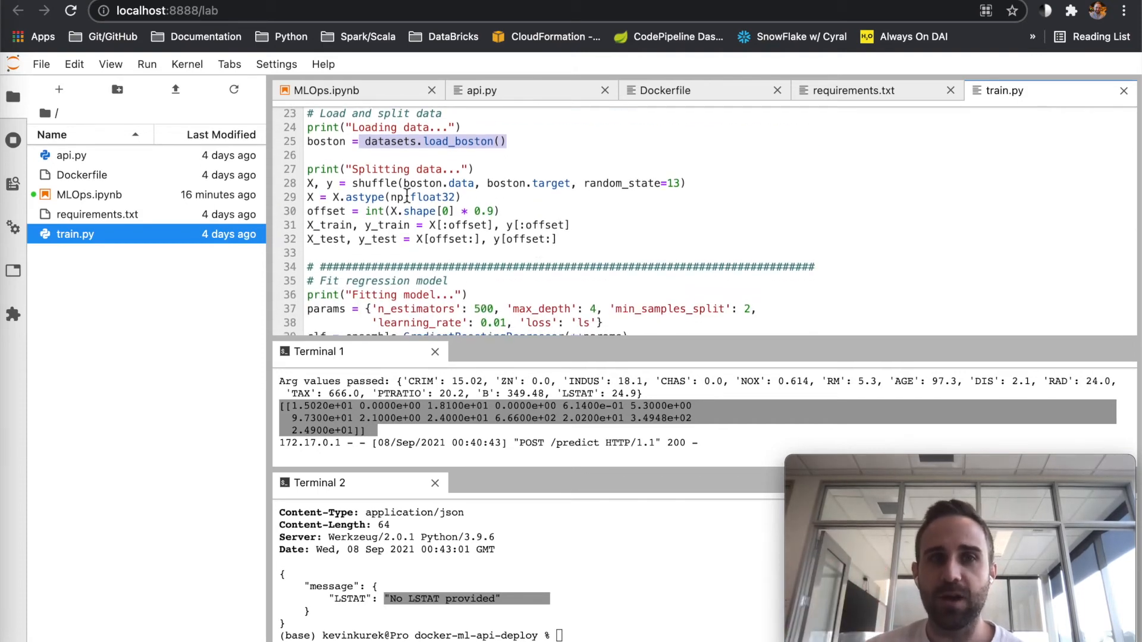
left_click_drag(355, 184, 510, 186)
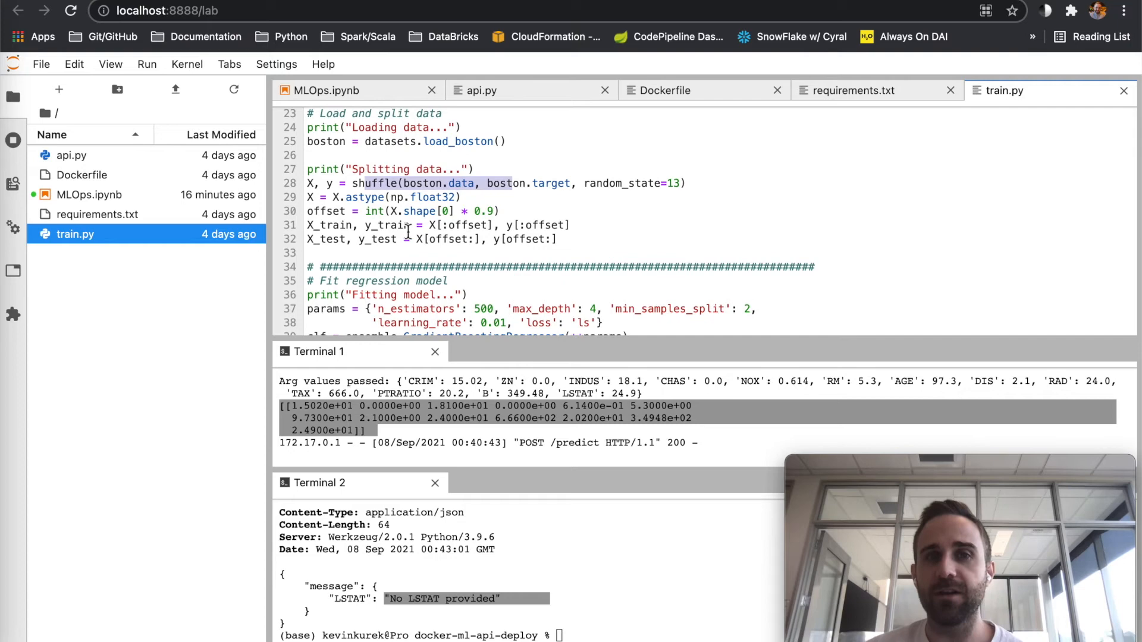
left_click_drag(408, 226, 505, 229)
scroll(637, 231, "down", 4)
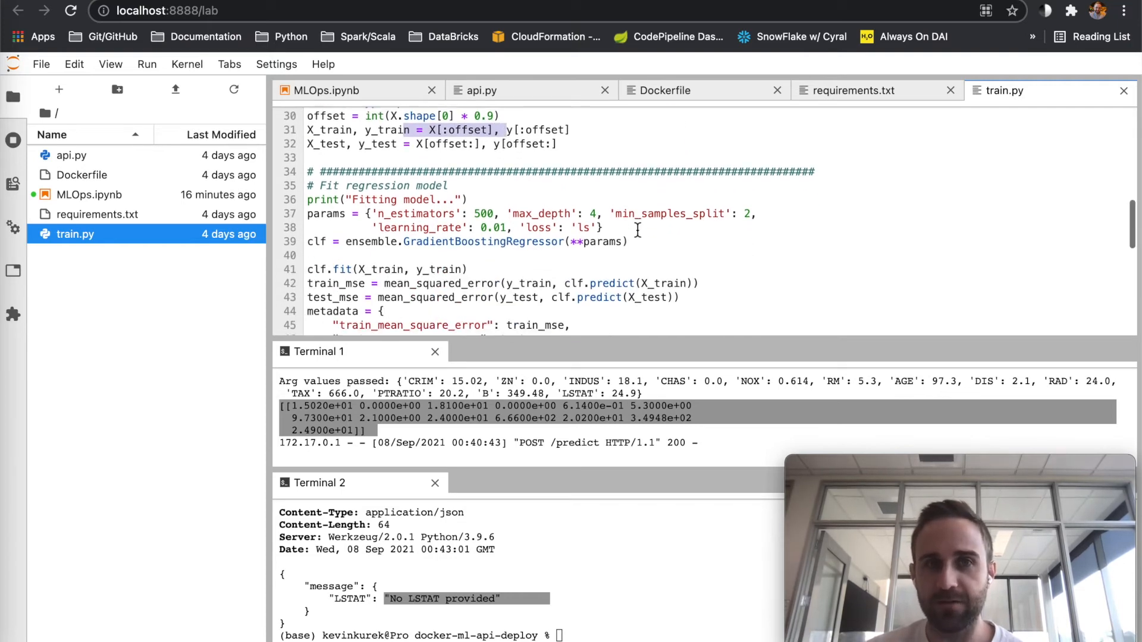
scroll(637, 230, "down", 3)
- Highlight the GradientBoostingRegressor with n_estimators 500, its fit and the mean squared error metrics
left_click(375, 131)
left_click_drag(361, 132, 476, 131)
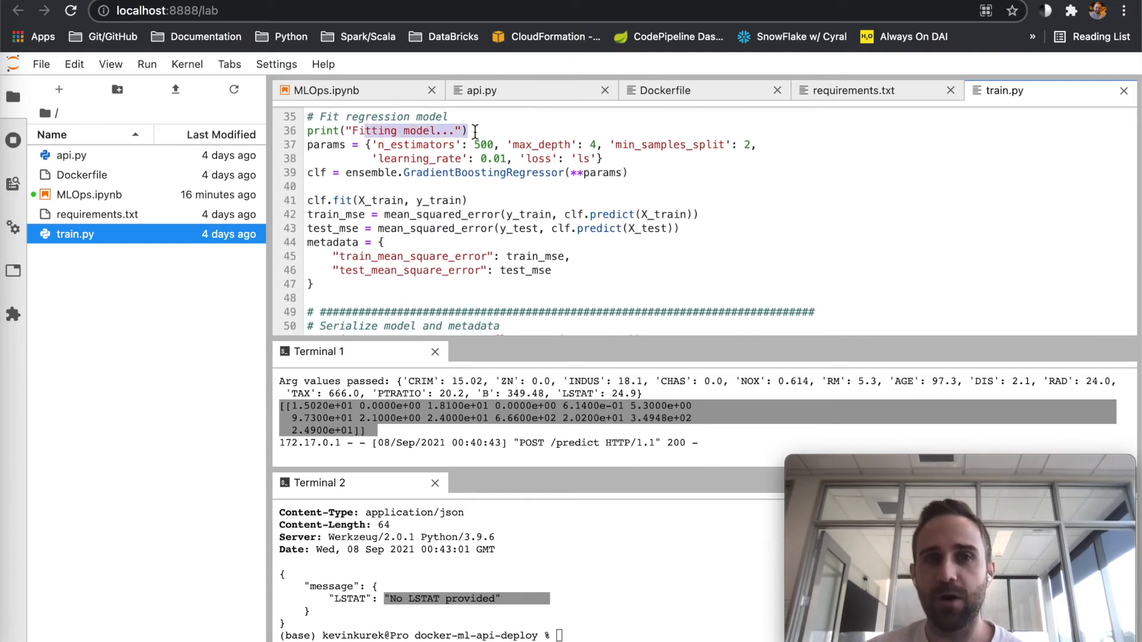
left_click_drag(403, 146, 506, 145)
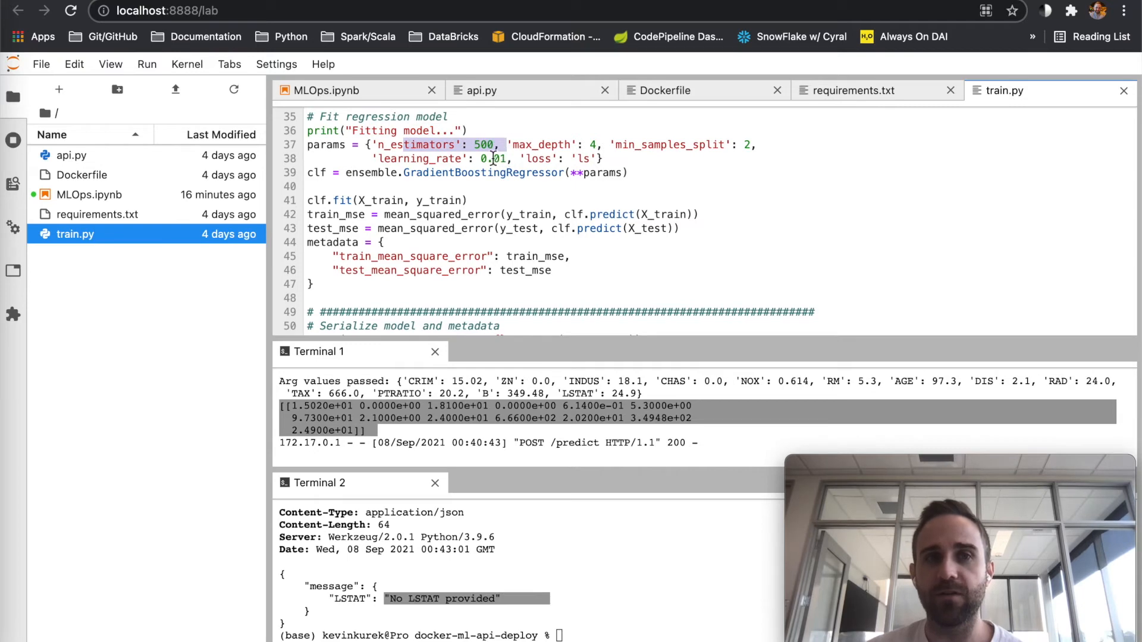
left_click_drag(415, 173, 566, 175)
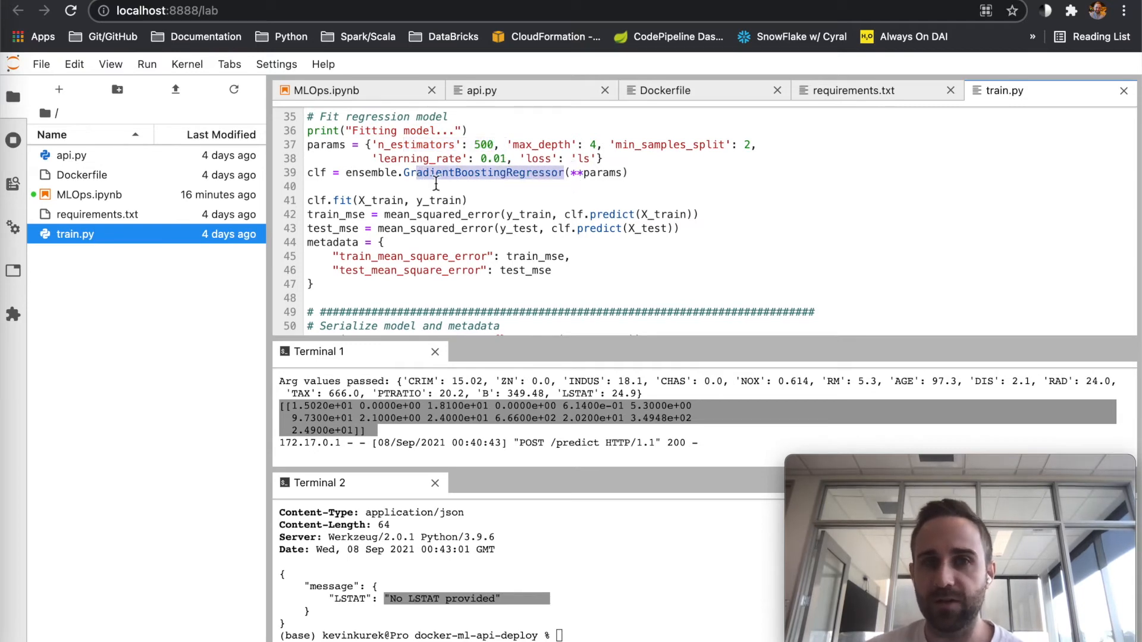
left_click_drag(327, 201, 469, 201)
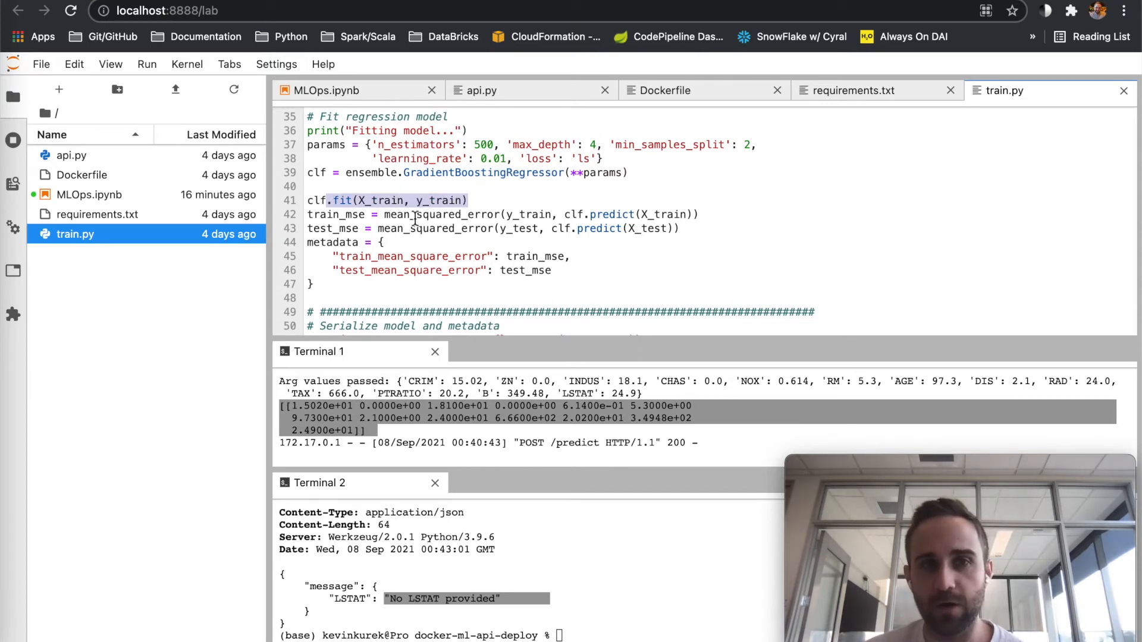
left_click_drag(381, 214, 384, 242)
left_click(469, 255)
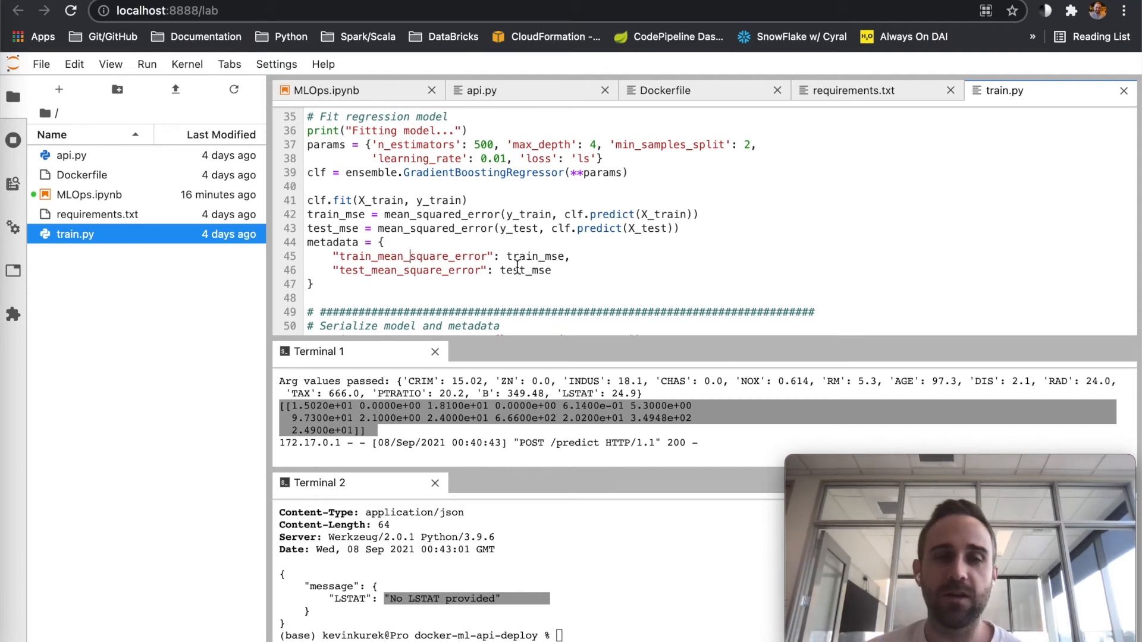
scroll(517, 267, "down", 3)
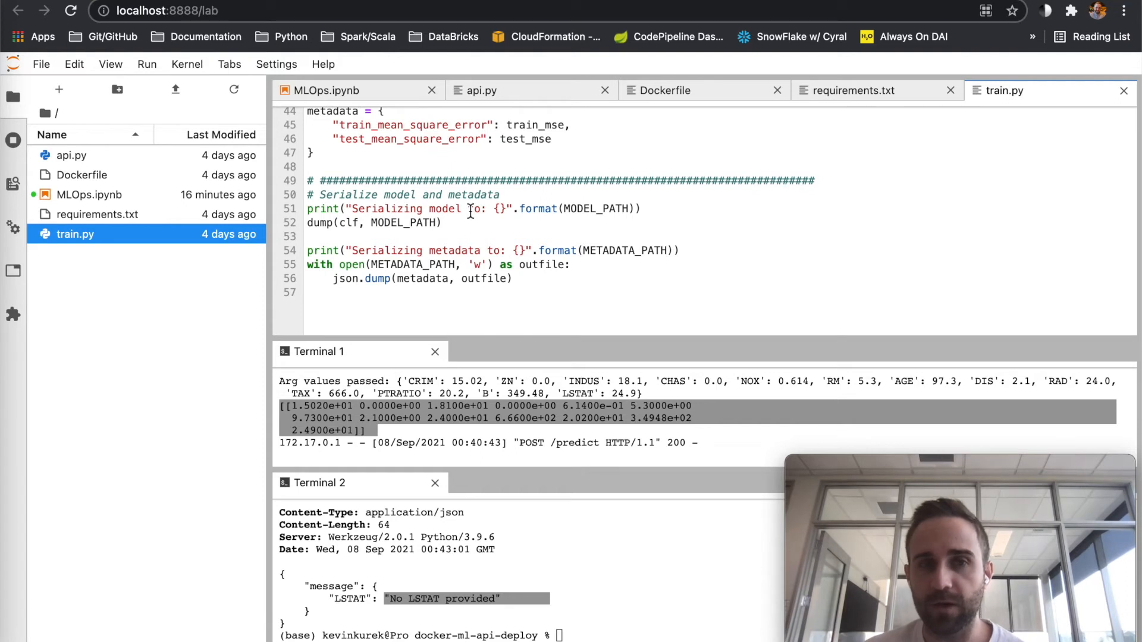
- Highlight the clf model saved to MODEL_PATH and the metadata serialization, then return to the MLOps notebook
double_click(348, 222)
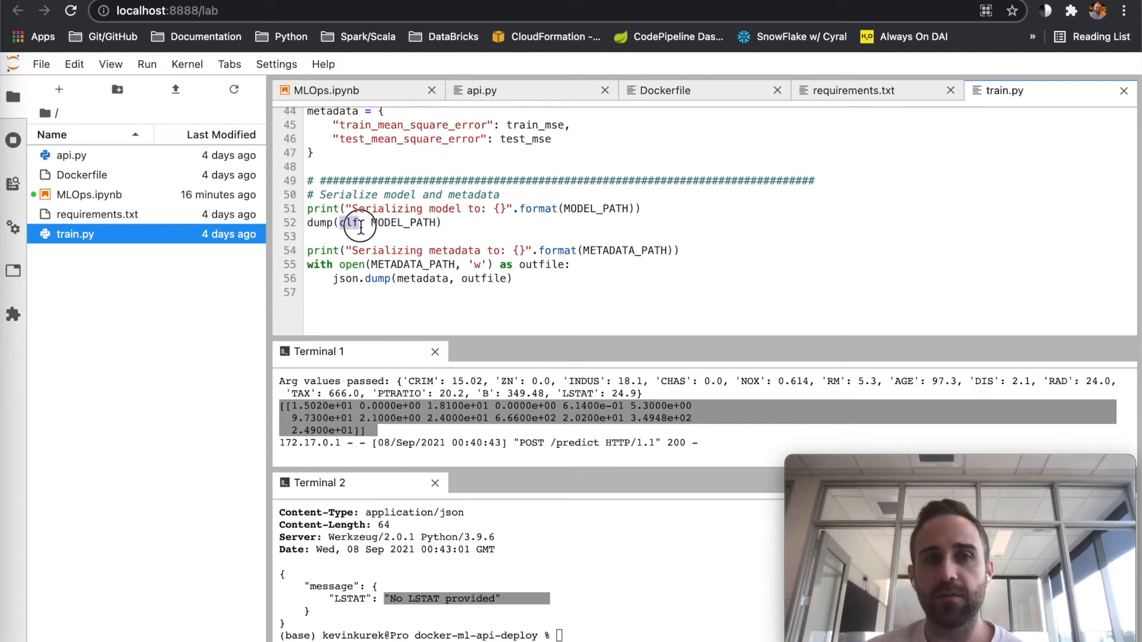
left_click_drag(366, 222, 447, 222)
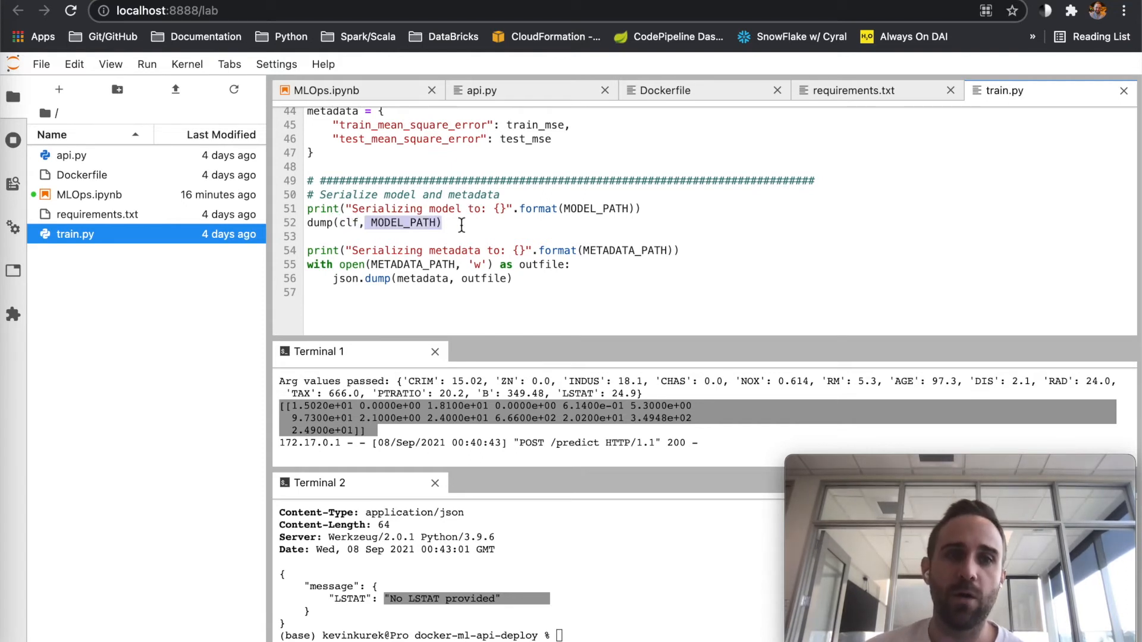
left_click_drag(352, 250, 635, 253)
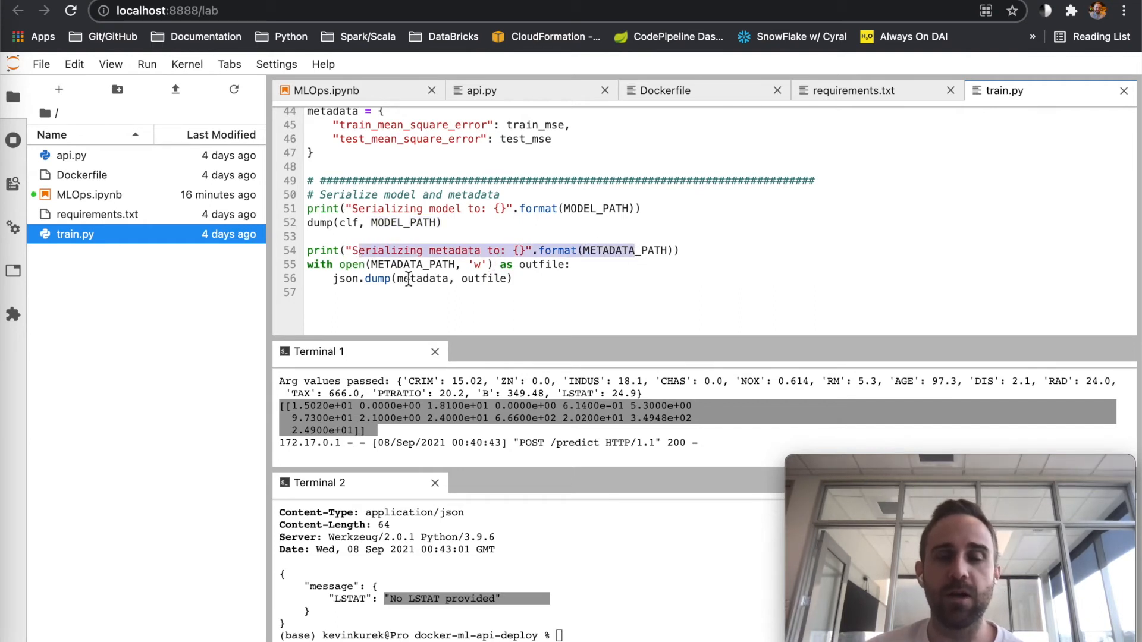
left_click_drag(397, 278, 518, 279)
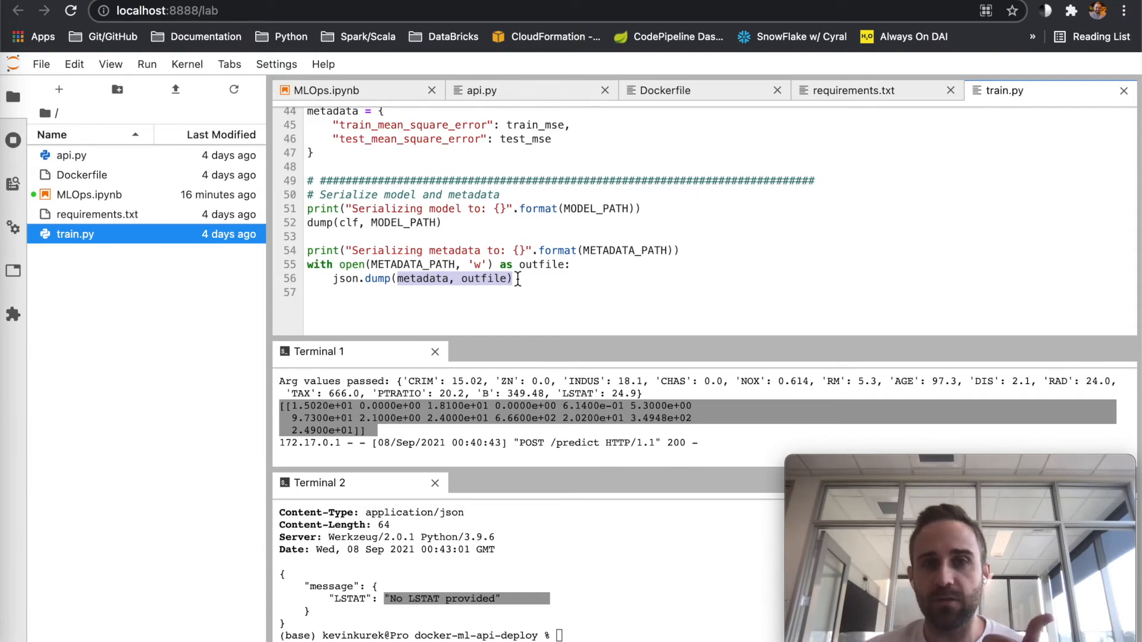
left_click_drag(495, 337, 493, 311)
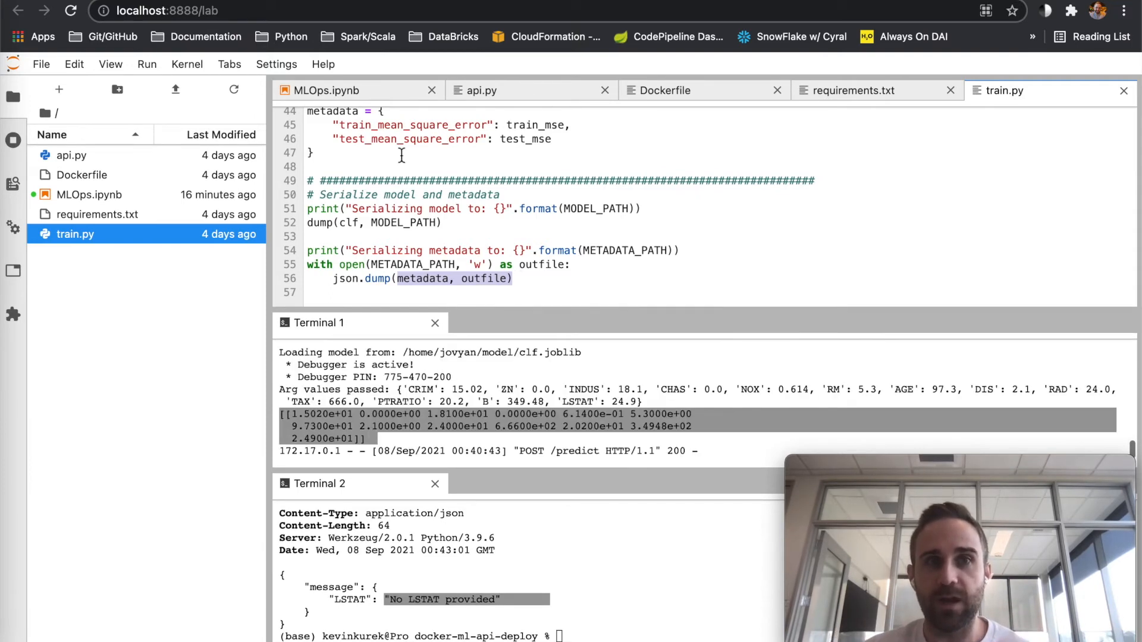
left_click(326, 91)
scroll(546, 186, "up", 1)
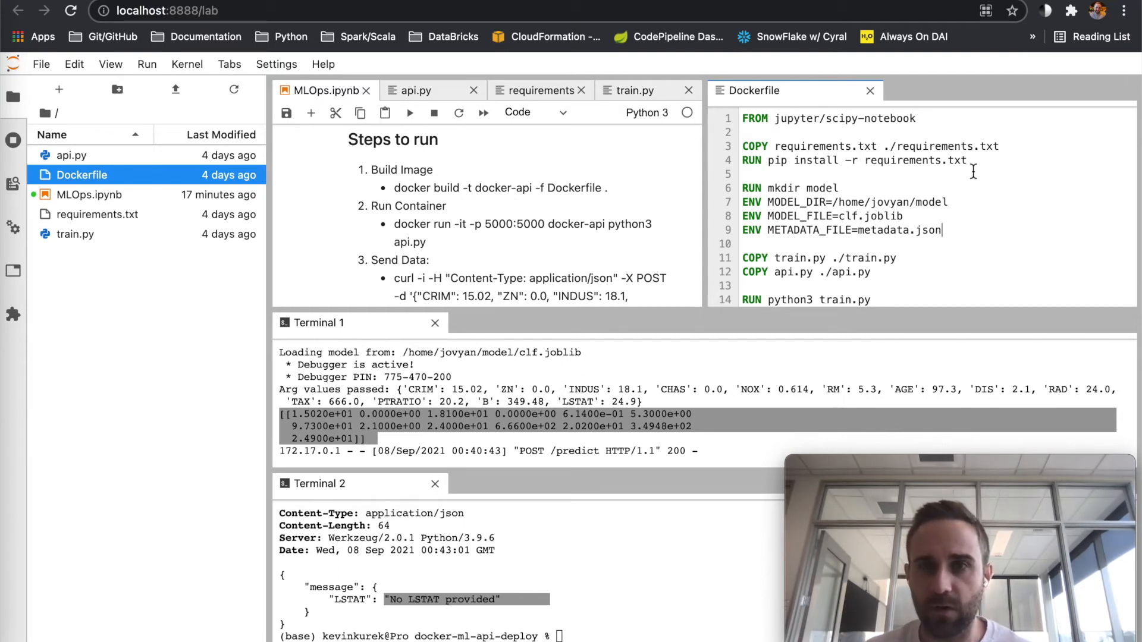
scroll(917, 216, "down", 2)
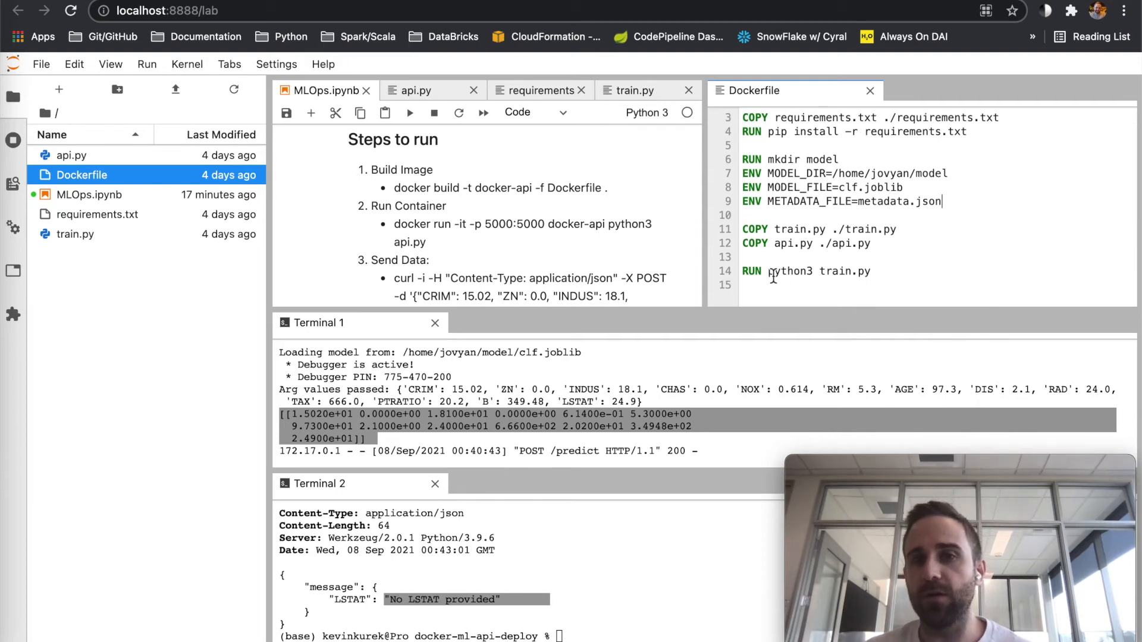
- Highlight the RUN python3 train.py build step in the side-by-side Dockerfile
left_click_drag(773, 271, 870, 275)
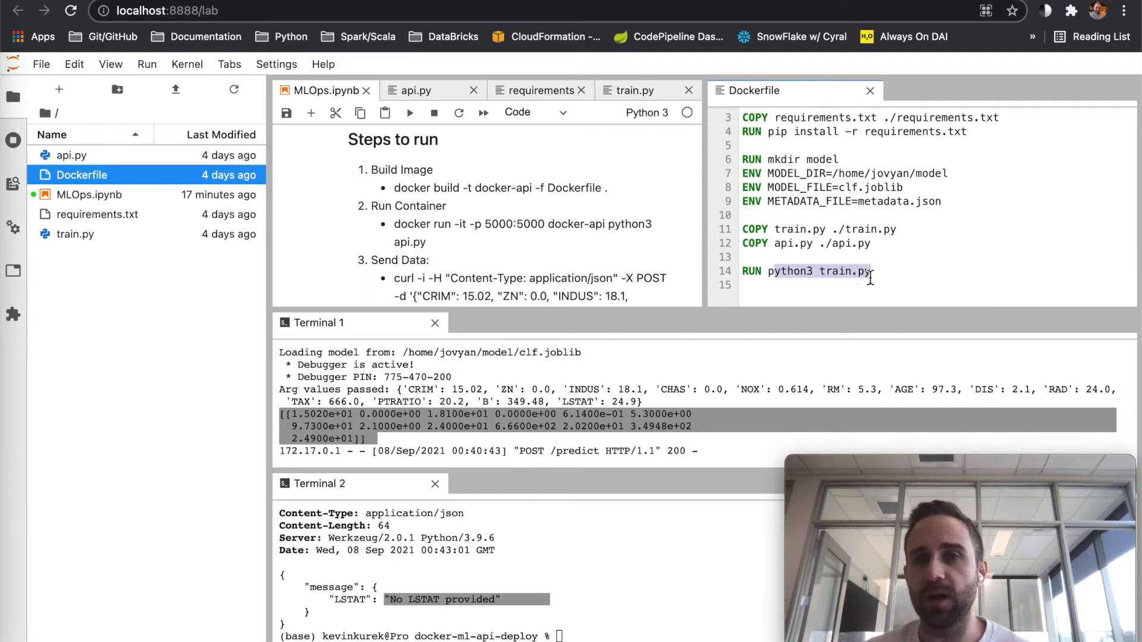
left_click(762, 268)
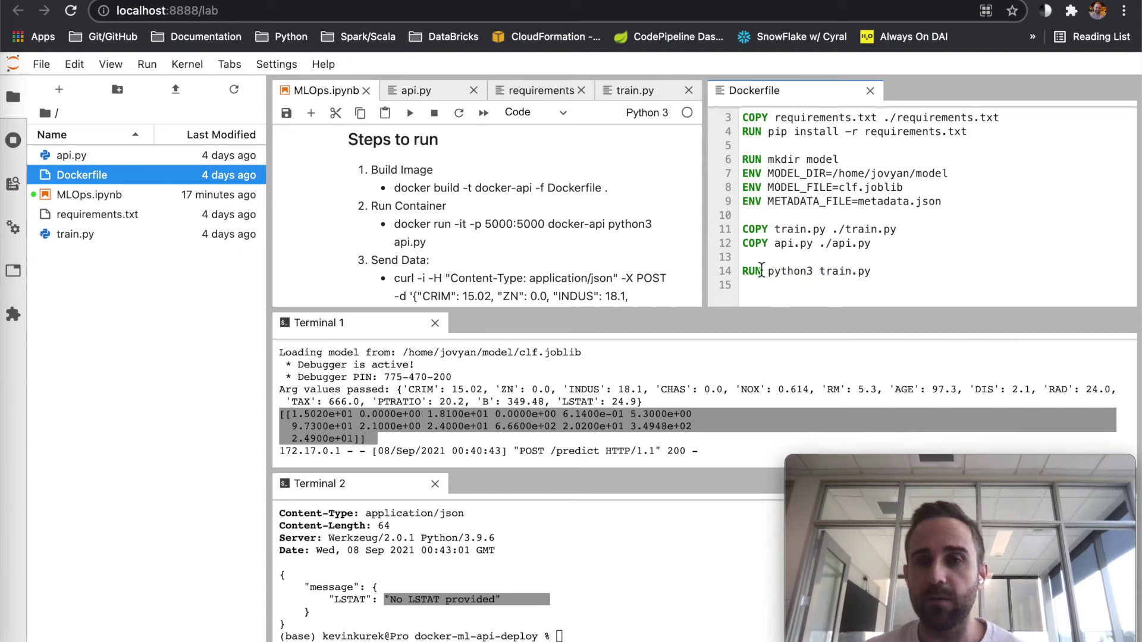
- Bring train.py into the left pane and highlight the clf, MODEL_PATH serialization arguments
left_click(649, 92)
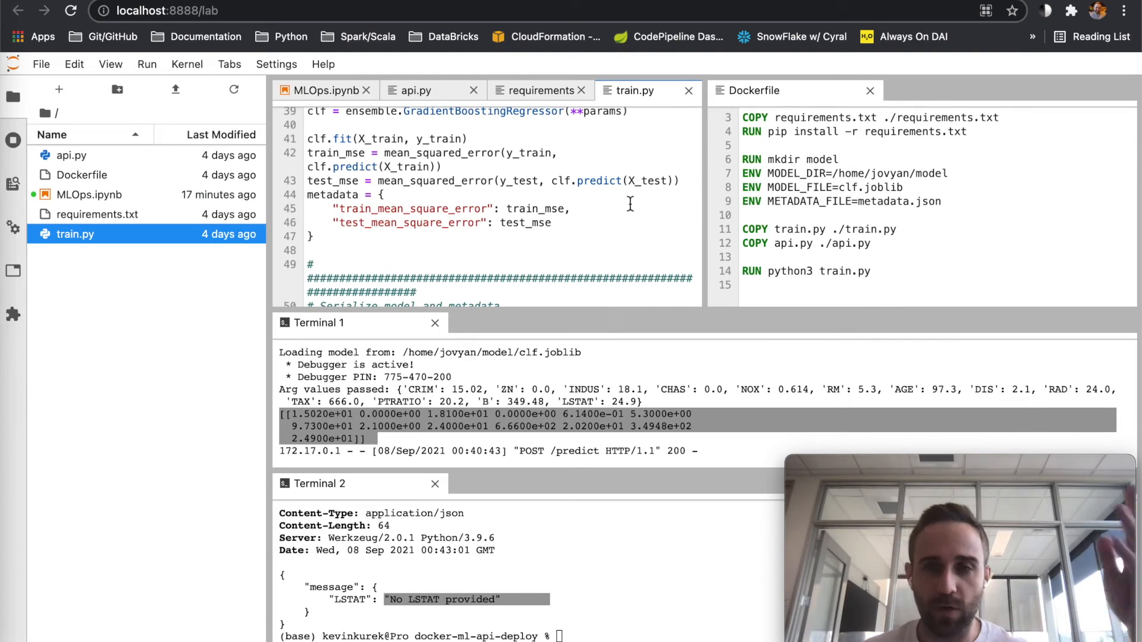
scroll(630, 204, "down", 5)
scroll(630, 205, "up", 2)
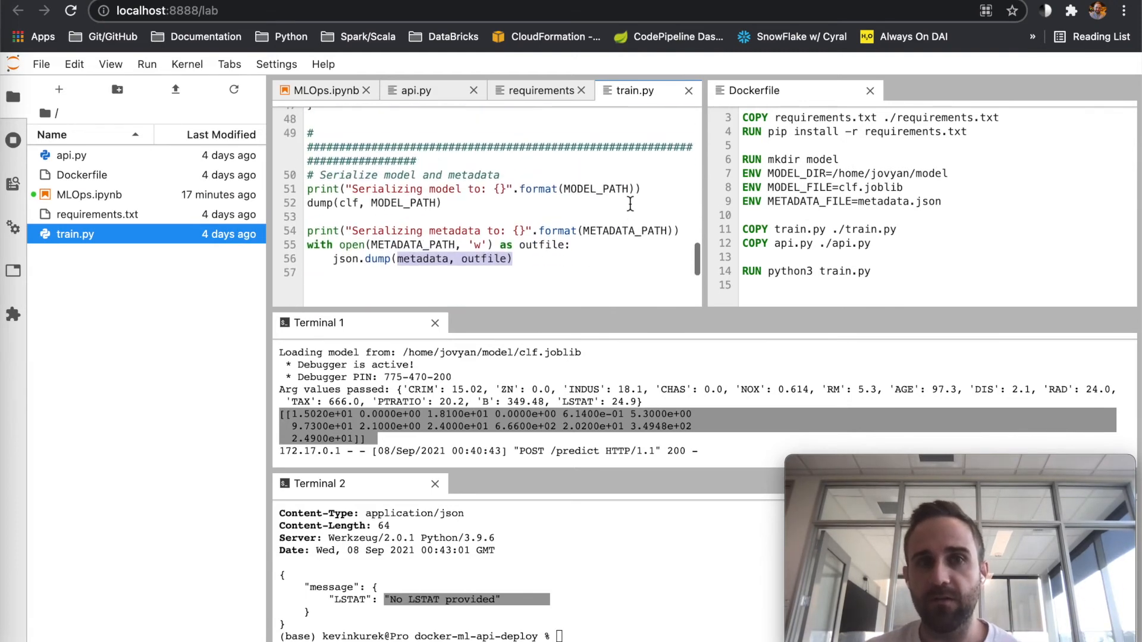
left_click(484, 205)
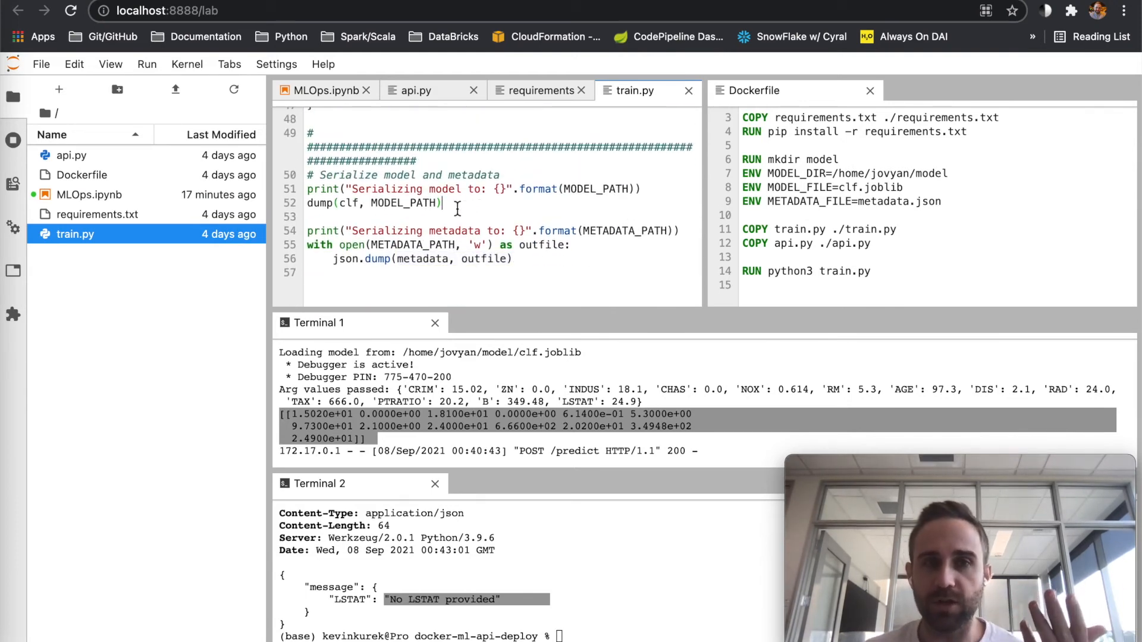
left_click_drag(340, 203, 433, 204)
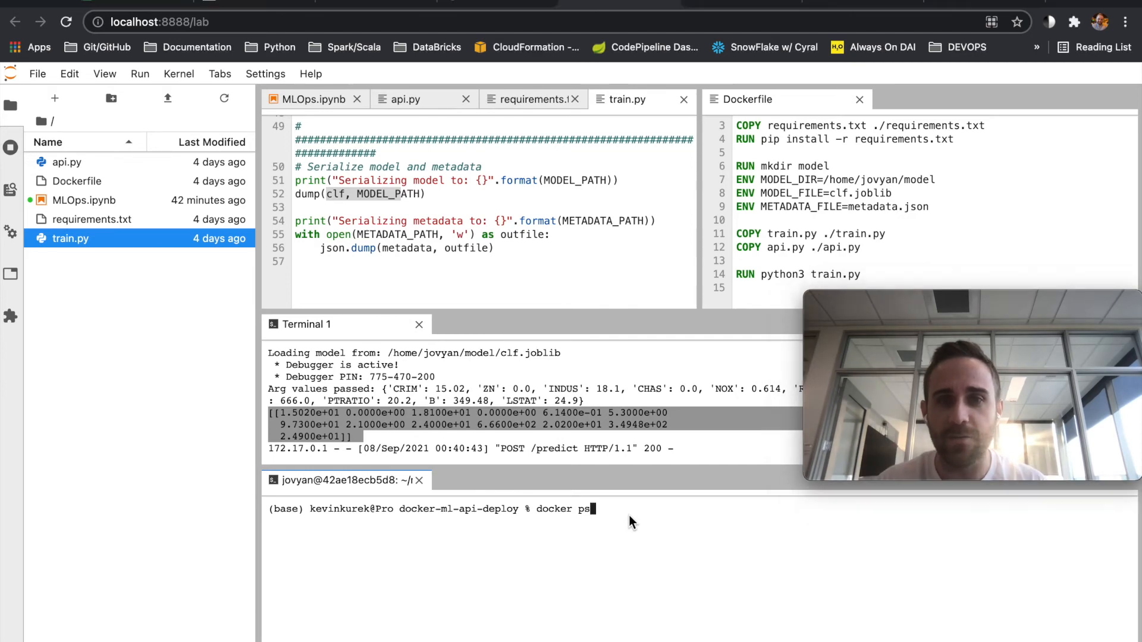
- Run ls then clear in the lower terminal and narrow the file browser to widen the panes
left_click(629, 521)
key("BackSpace")
key("BackSpace")
key("BackSpace")
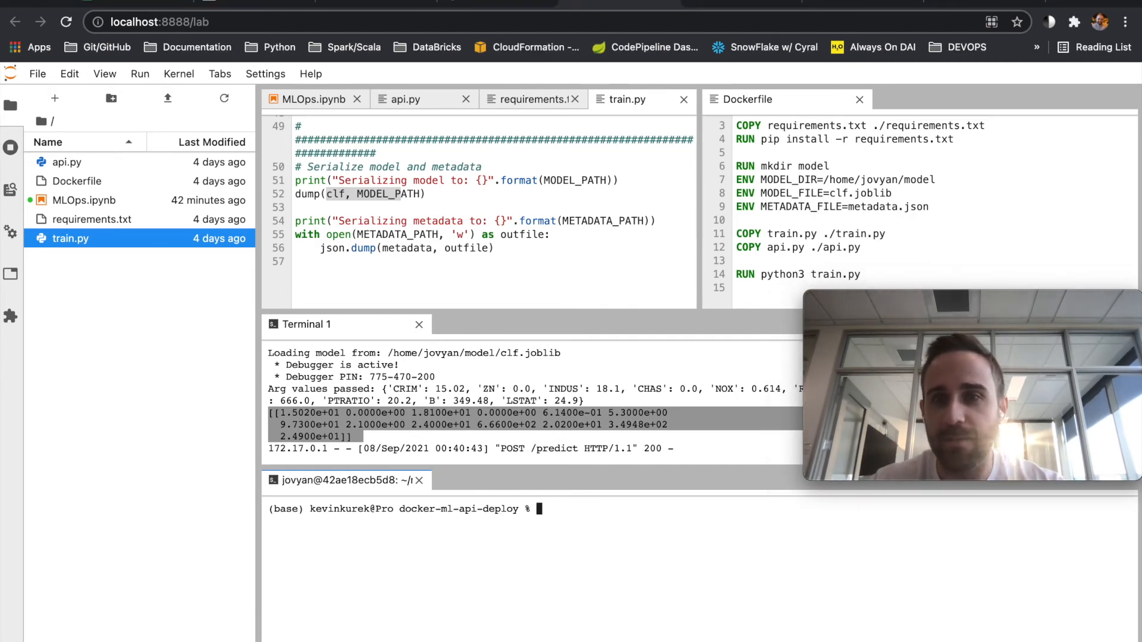
type("ls")
key("Return")
type("c")
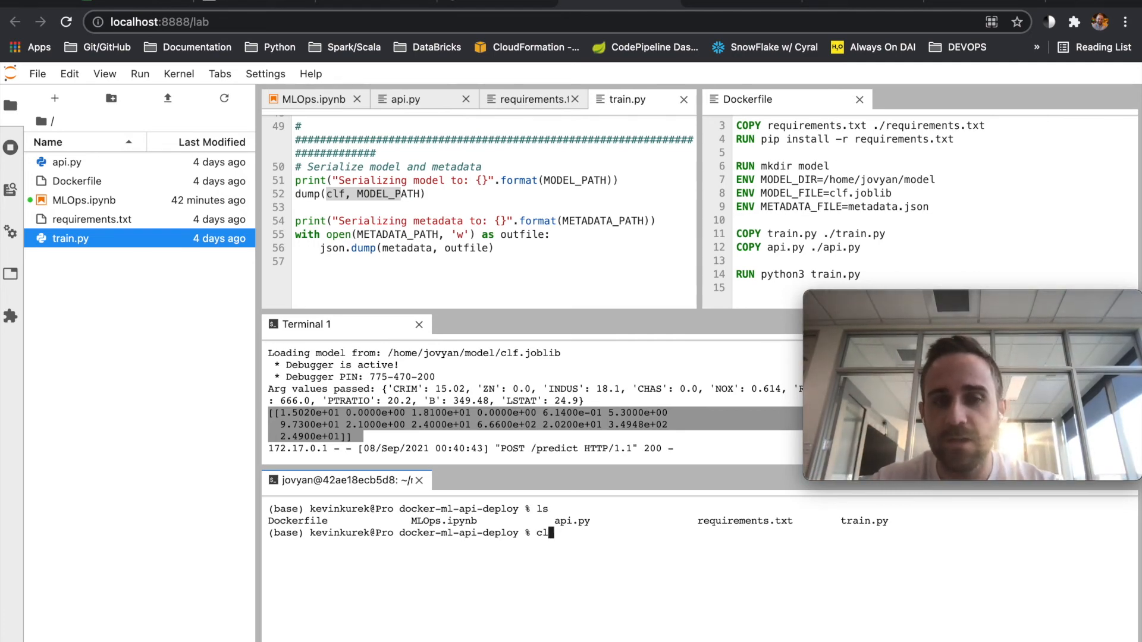
type("ear")
key("Return")
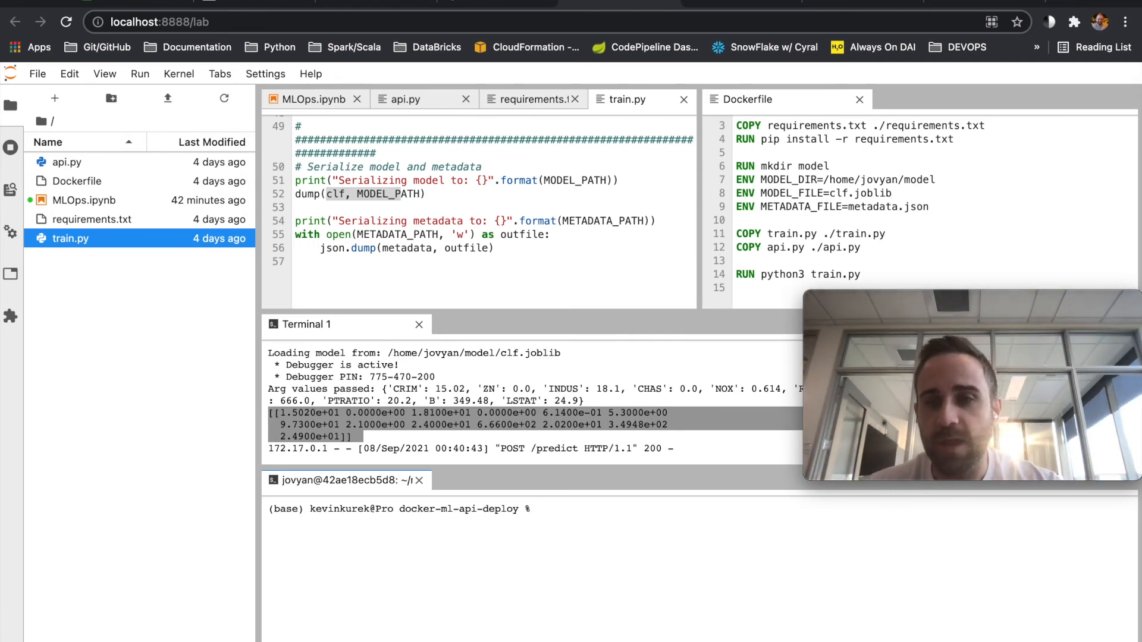
type("ps")
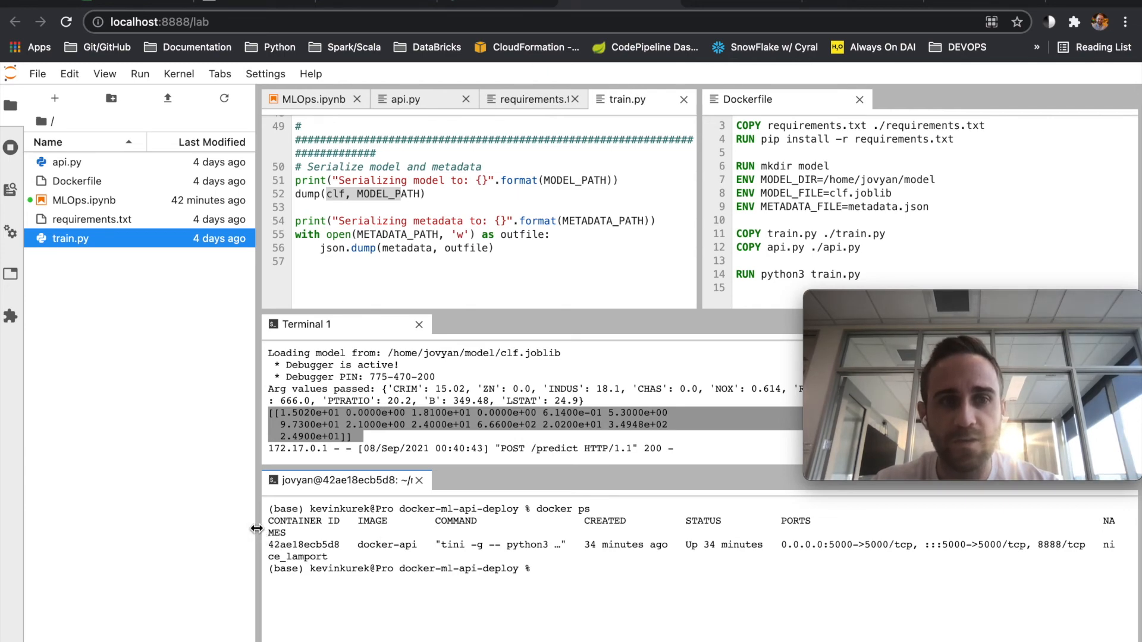
left_click_drag(256, 529, 221, 527)
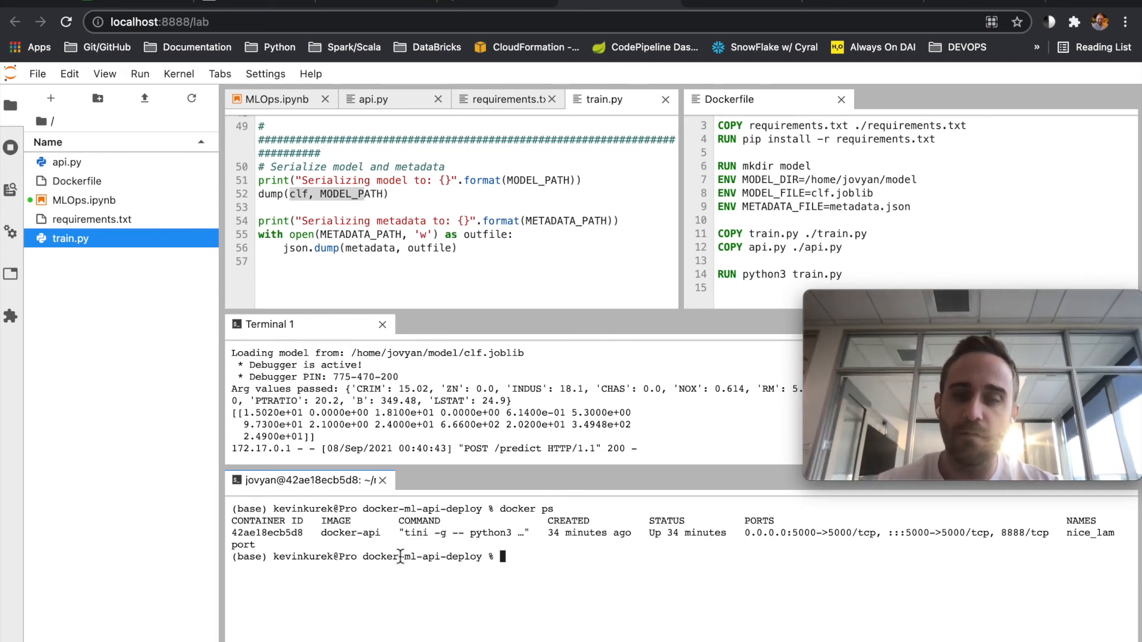
type("docker ps")
- Recall the earlier docker exec command from the shell history
key("Up")
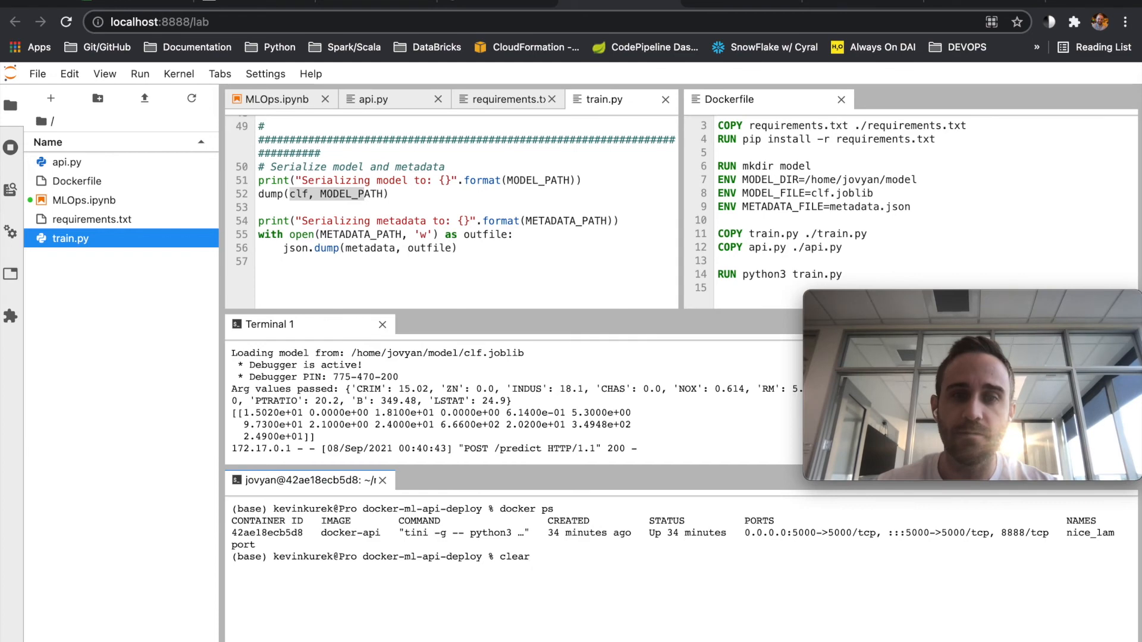
key("Up")
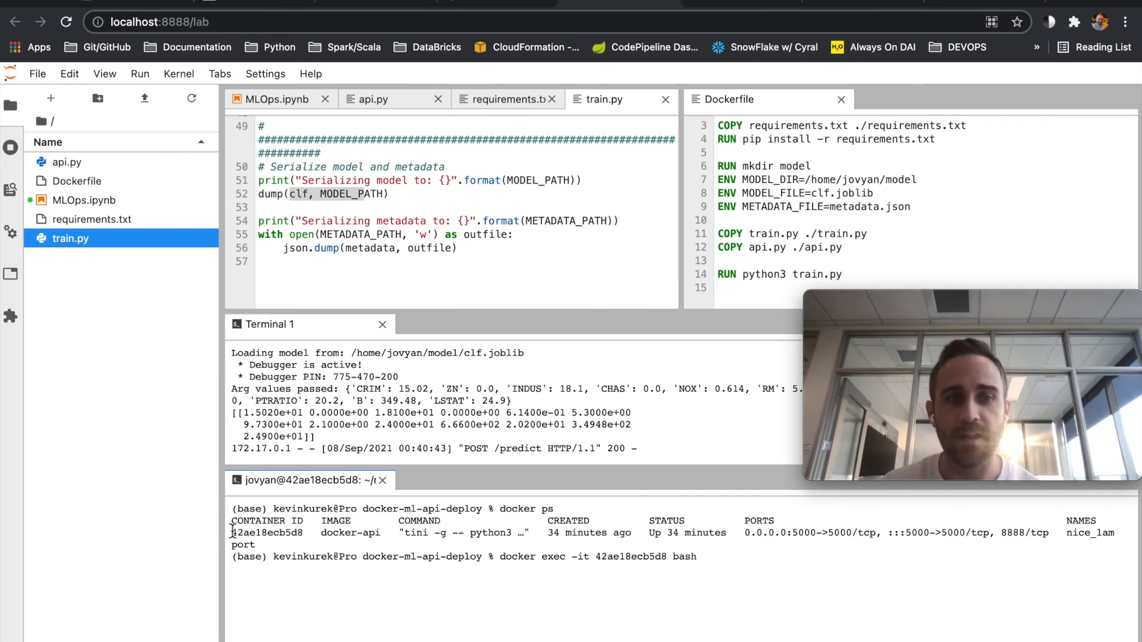
- Run docker exec -it 42ae18ecb5d8 bash to get a shell inside the docker-api container
left_click_drag(234, 533, 300, 533)
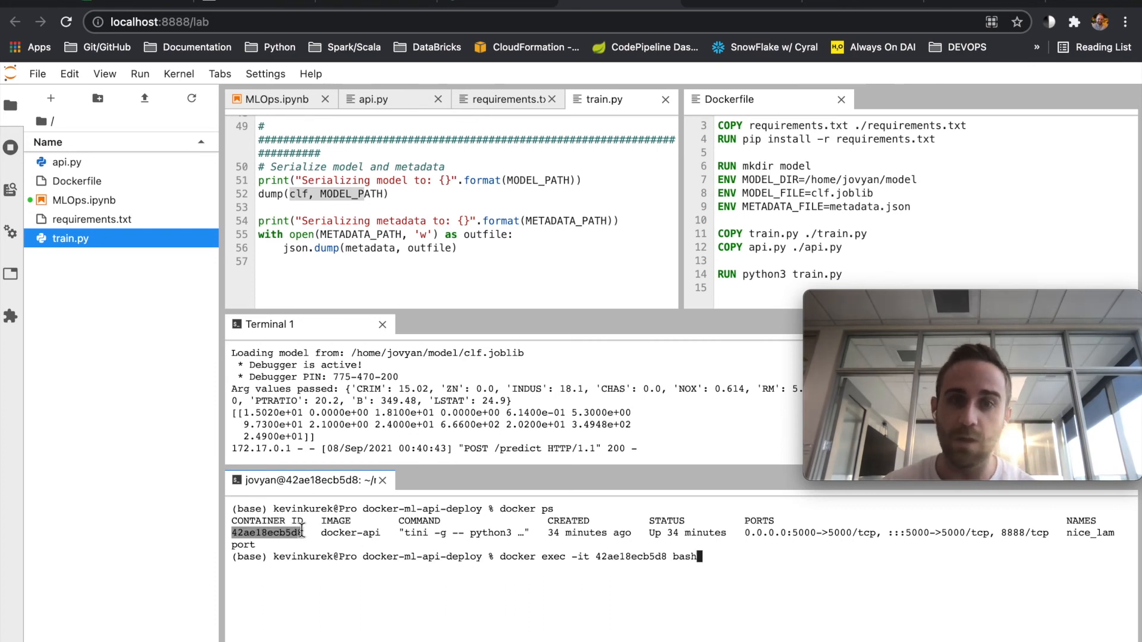
left_click(705, 556)
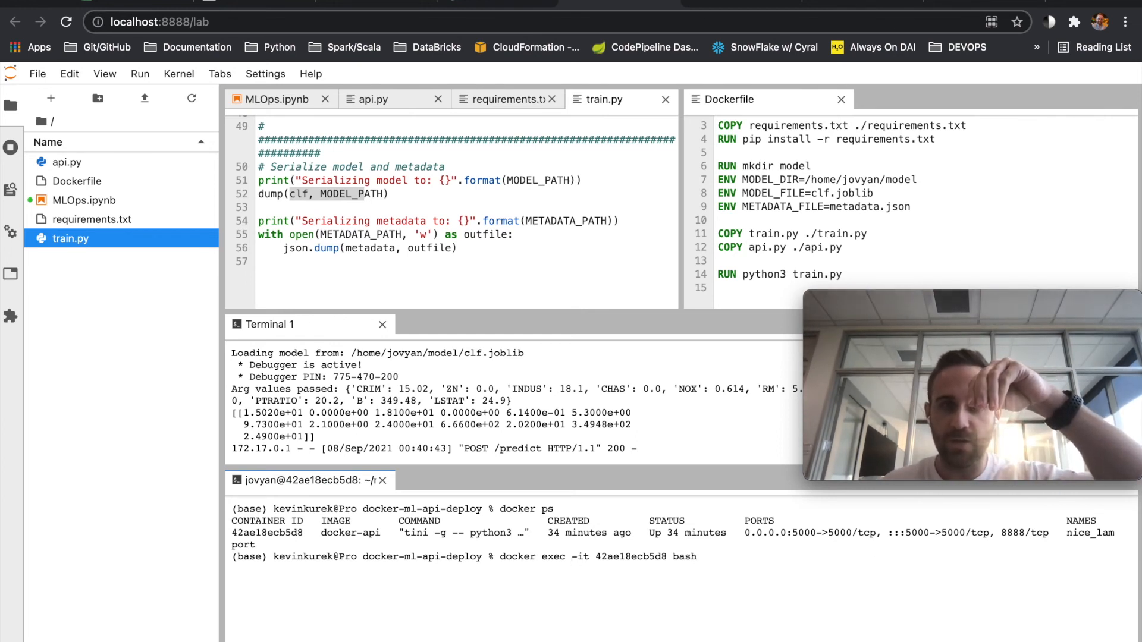
key("Return")
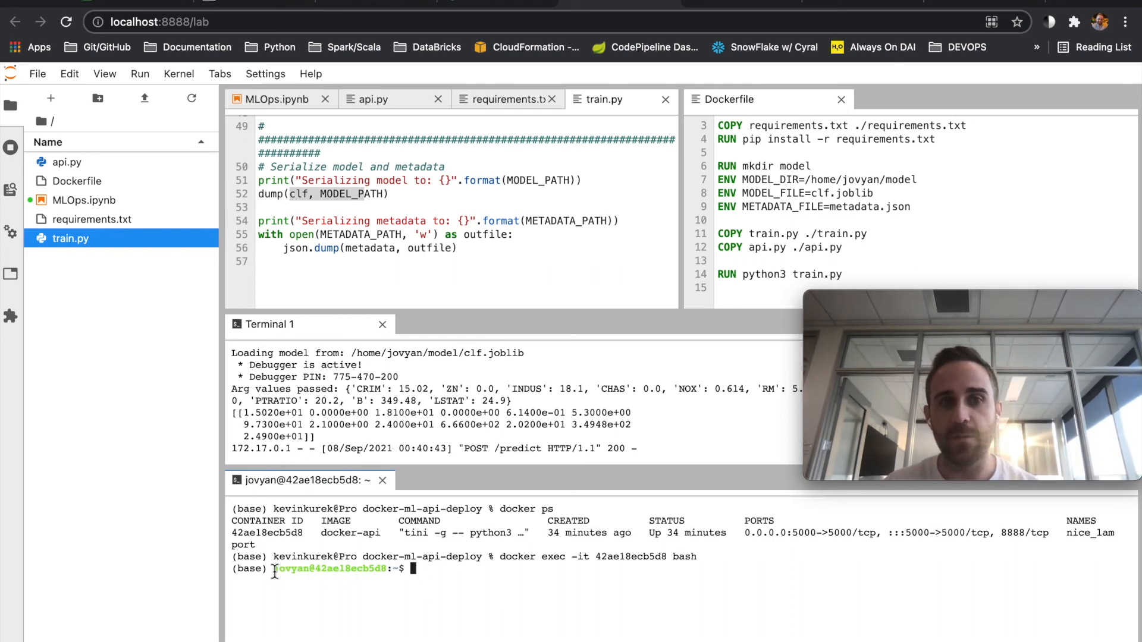
left_click_drag(273, 570, 386, 569)
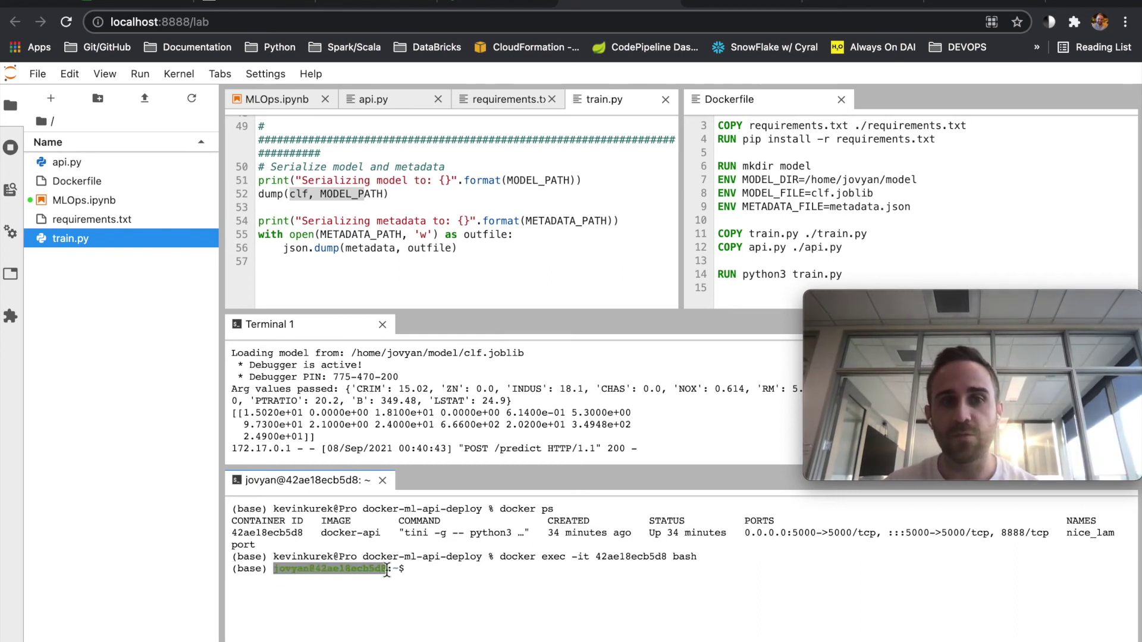
left_click(517, 596)
type("ls")
- List the container files and point out the model and work folders
key("Return")
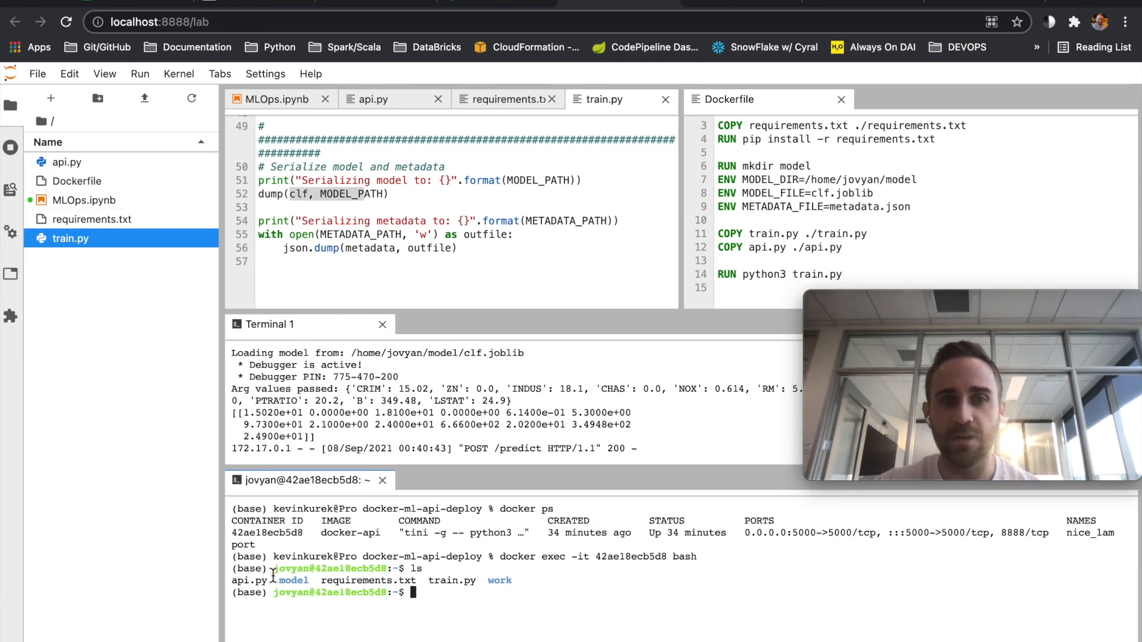
left_click_drag(277, 581, 313, 583)
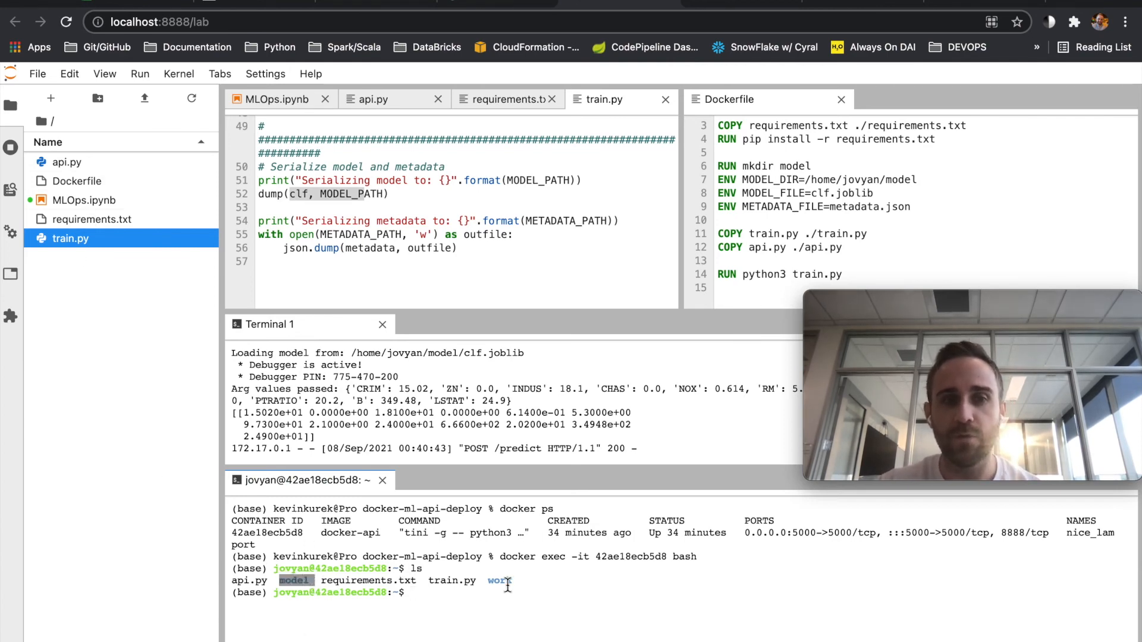
left_click_drag(486, 581, 524, 581)
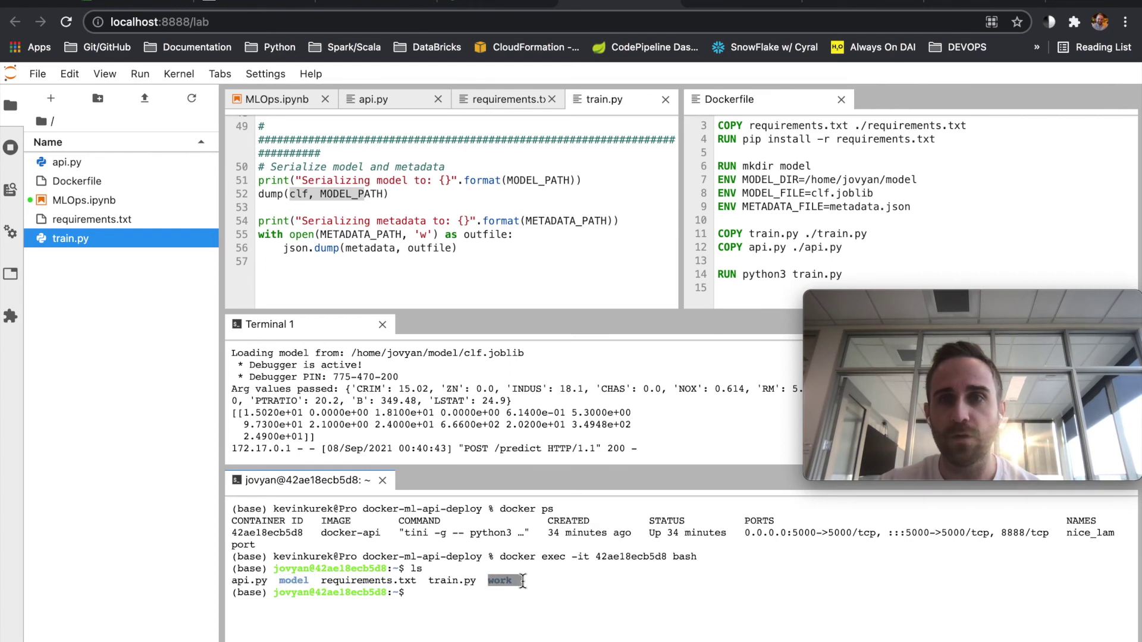
left_click(452, 595)
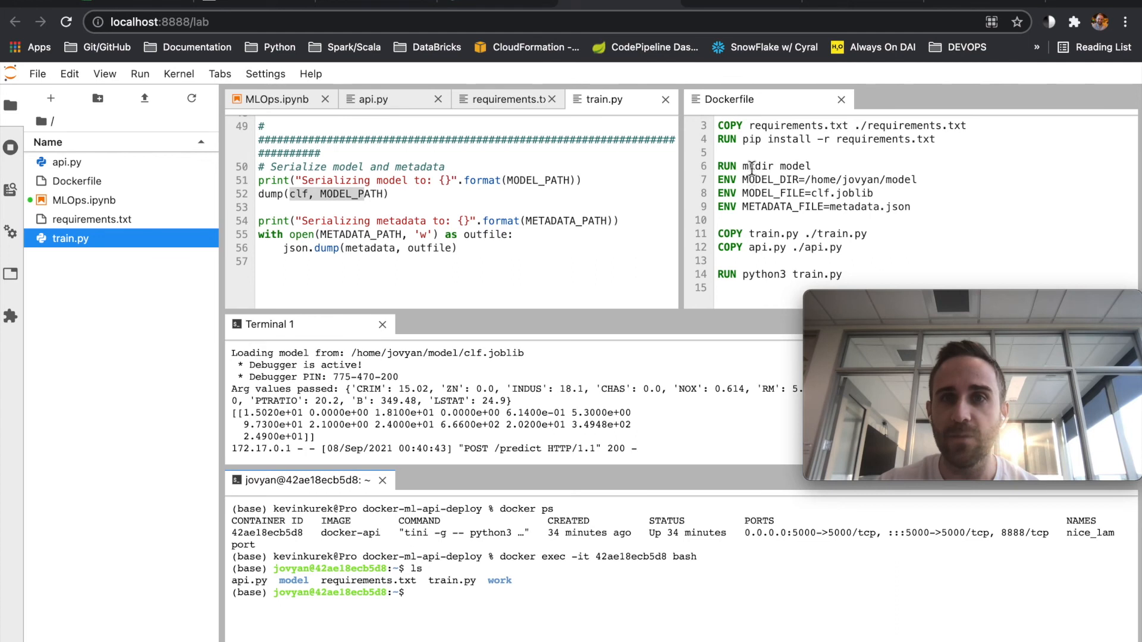
left_click_drag(744, 166, 808, 166)
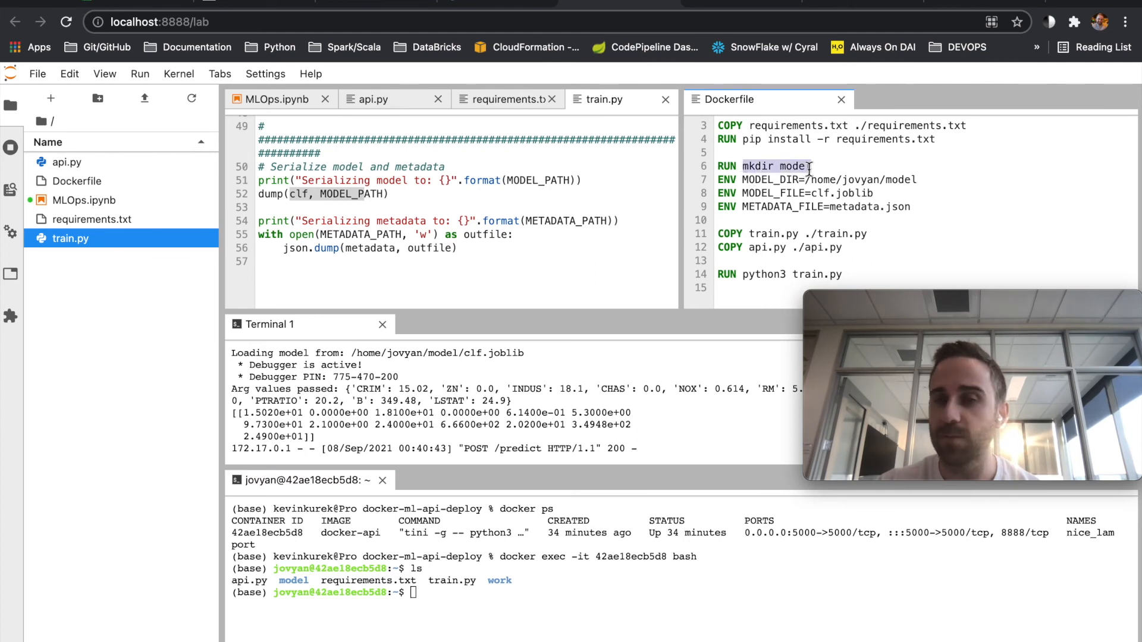
left_click(791, 182)
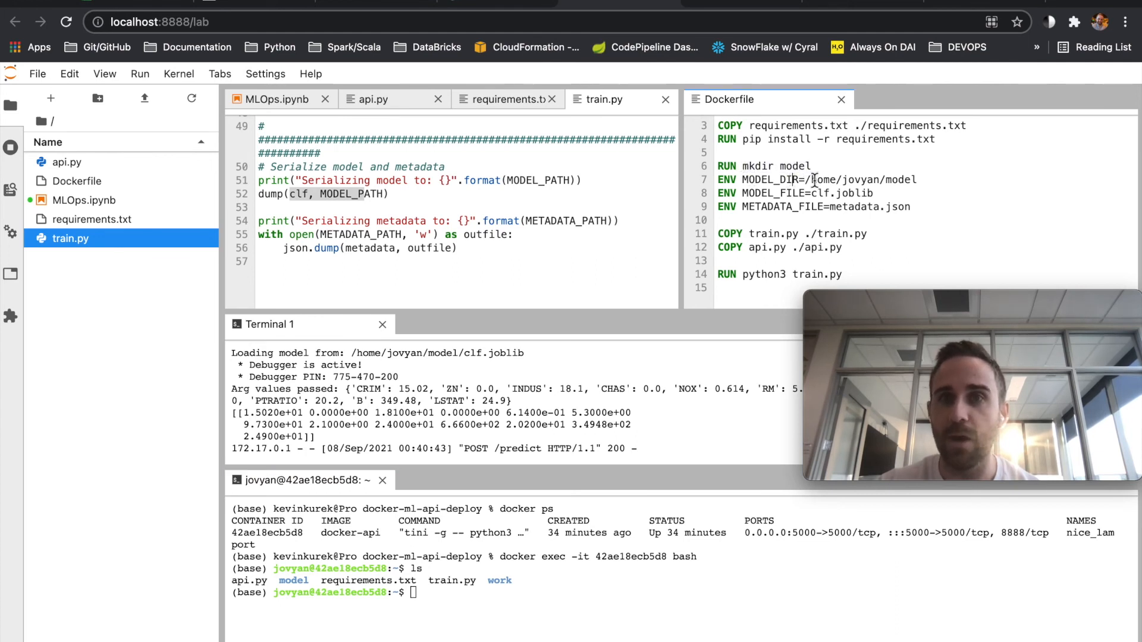
left_click_drag(807, 180, 922, 180)
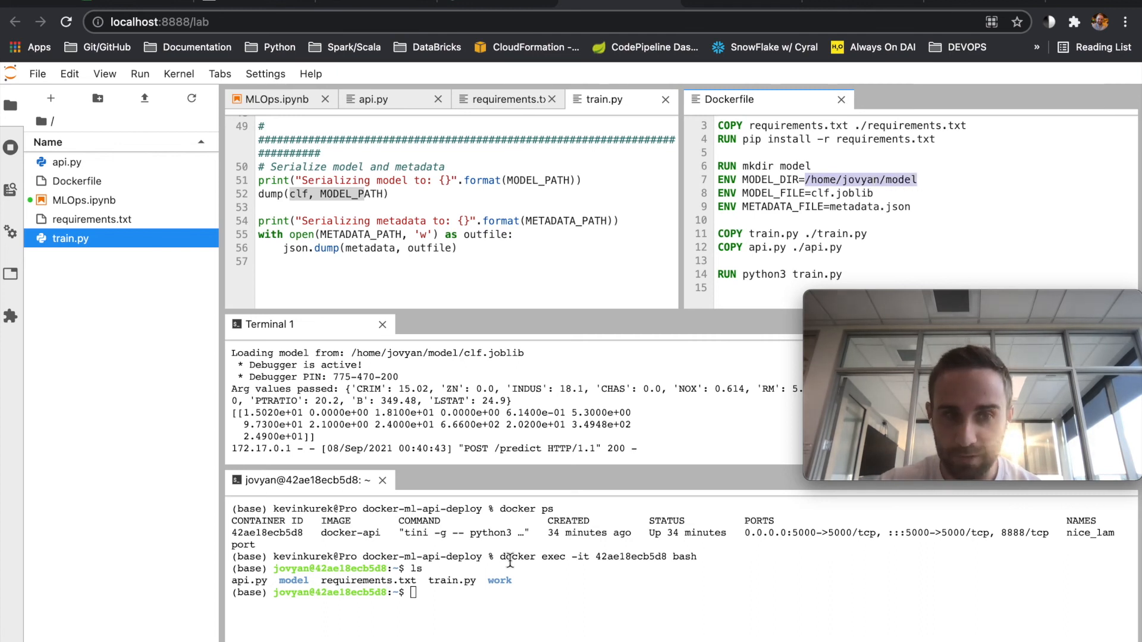
left_click(274, 580)
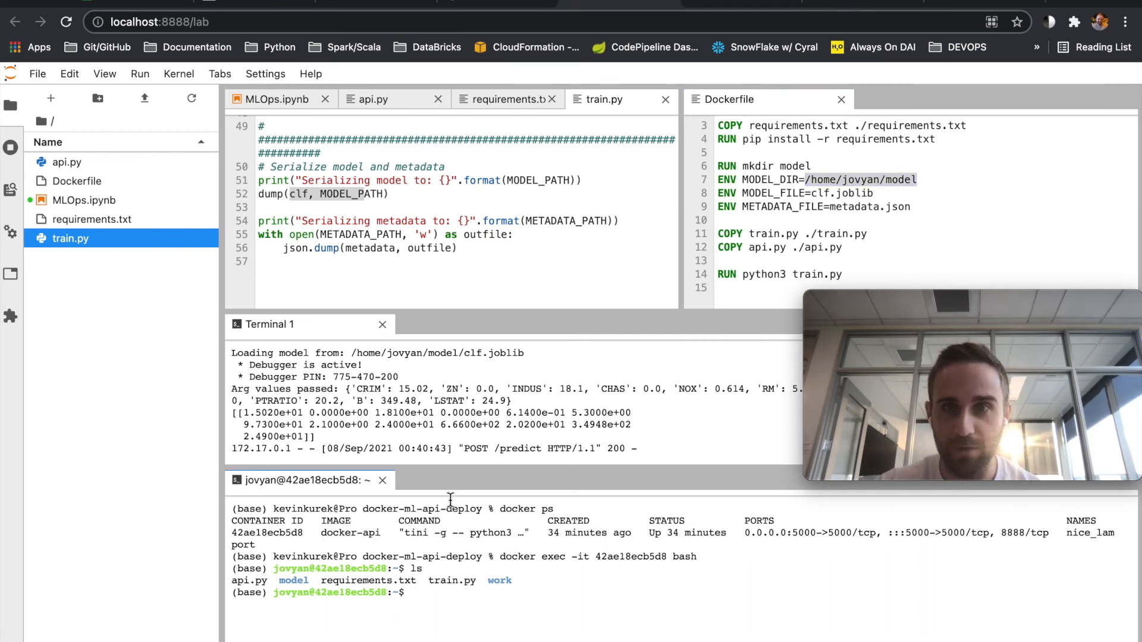
left_click(786, 212)
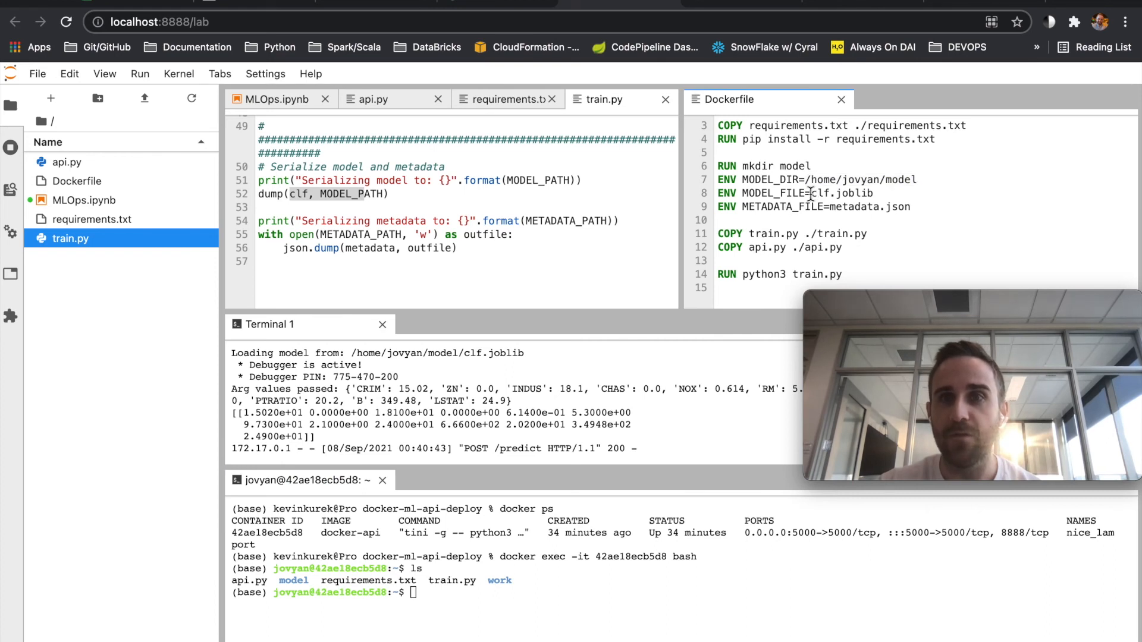
left_click_drag(812, 194, 879, 197)
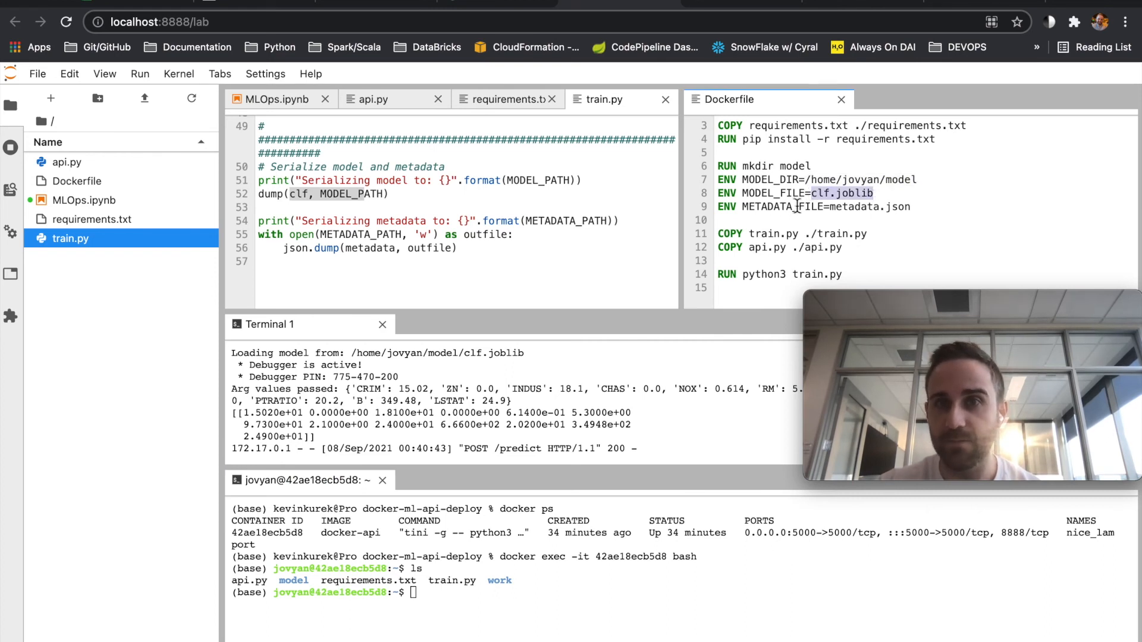
left_click_drag(830, 207, 908, 207)
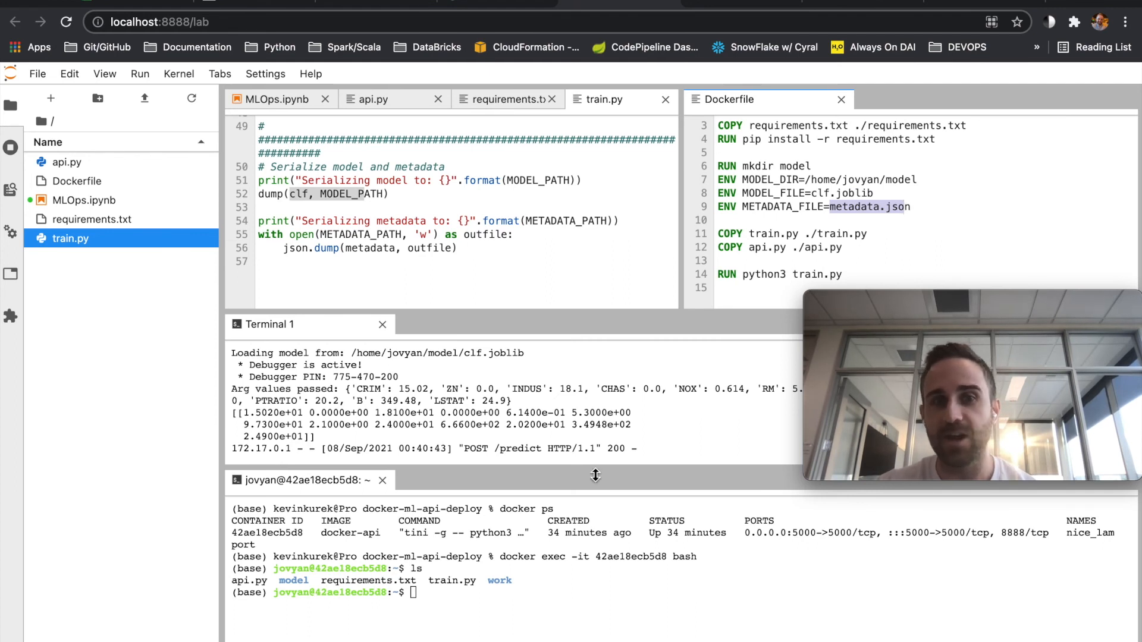
left_click(507, 594)
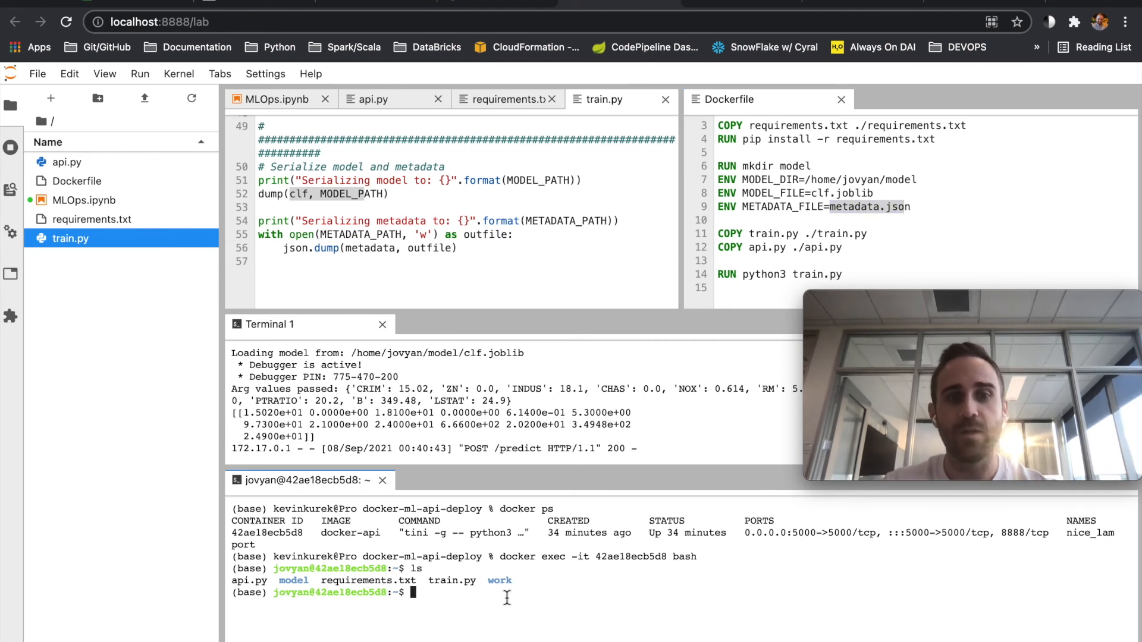
type("cdmo")
- Enter the container's model folder and list clf.joblib and metadata.json
key("Tab")
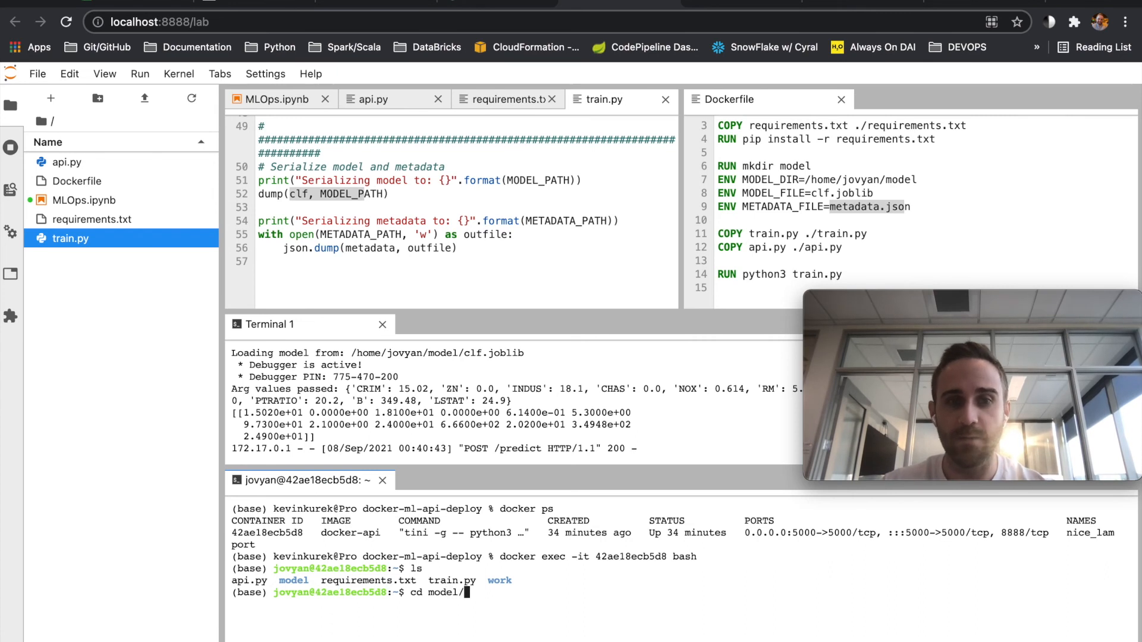
key("Return")
type("ls")
key("Return")
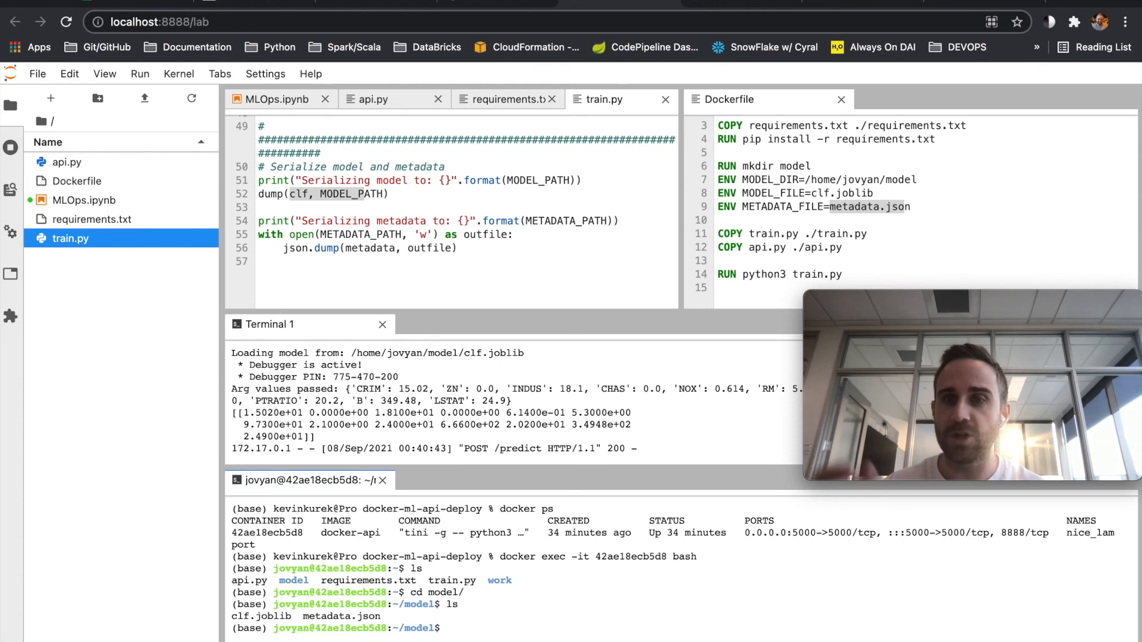
type("exit")
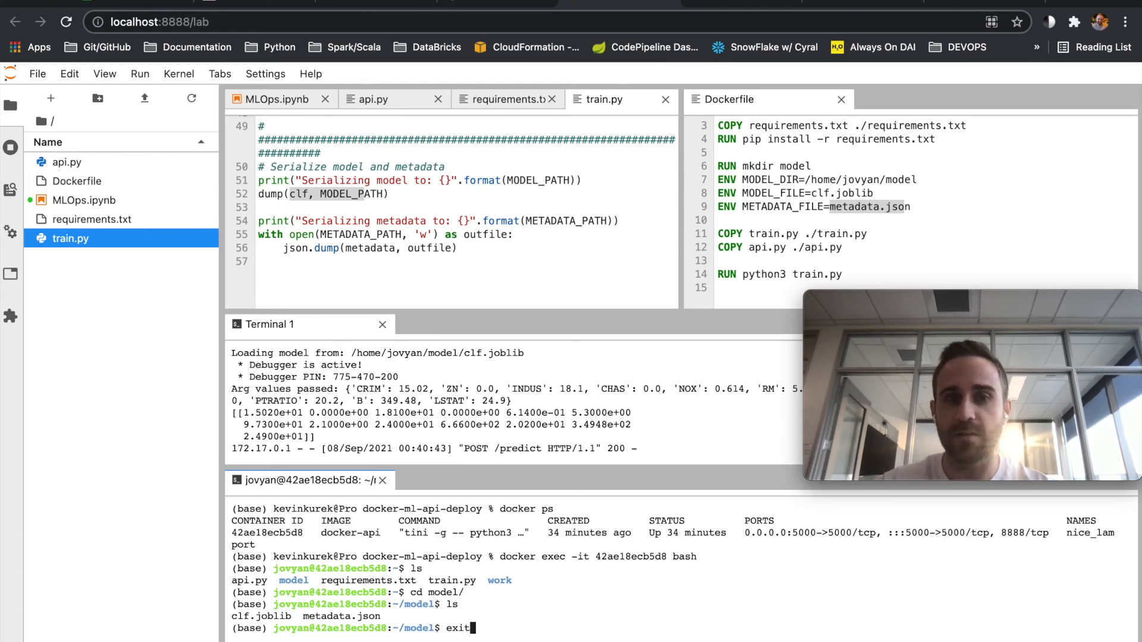
- Exit the container shell, clear the terminal and list the host project files
key("Return")
type("clear")
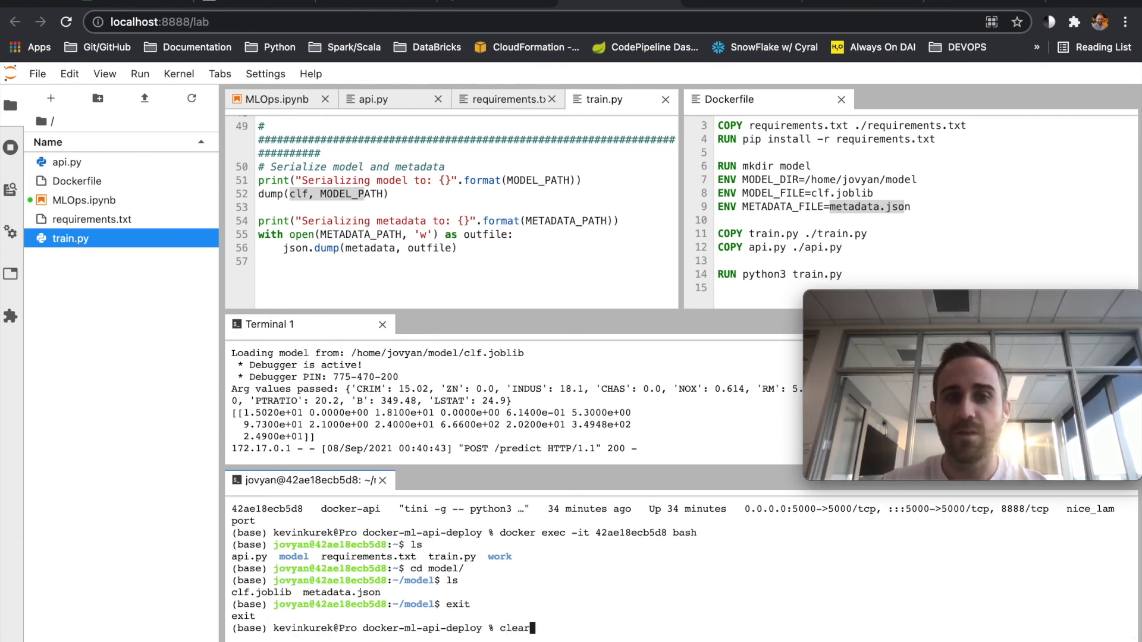
key("Return")
type("ls")
key("Return")
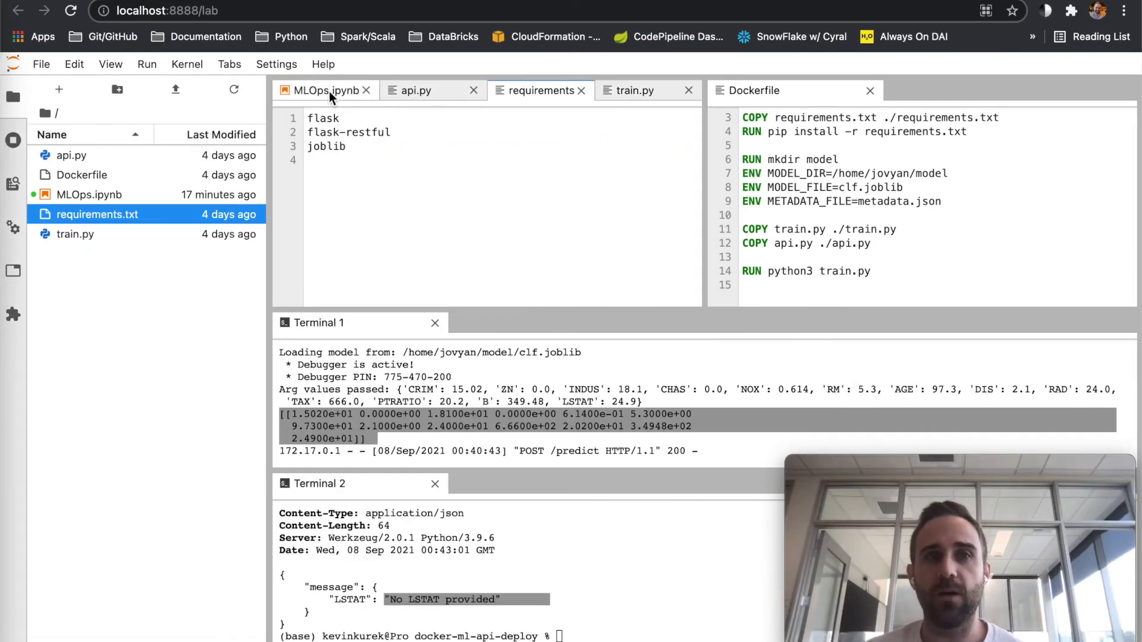
- Switch to the MLOps.ipynb notebook showing its title and architecture diagram
left_click(330, 91)
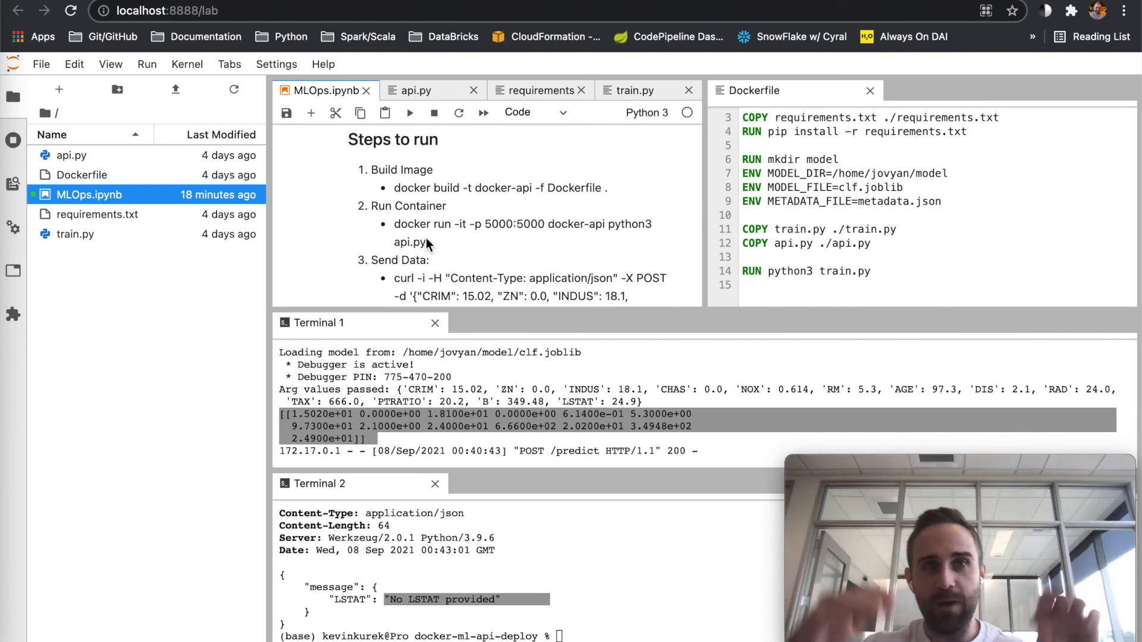
scroll(431, 197, "down", 2)
scroll(464, 214, "up", 8)
scroll(501, 229, "down", 3)
scroll(500, 229, "up", 5)
scroll(500, 229, "up", 3)
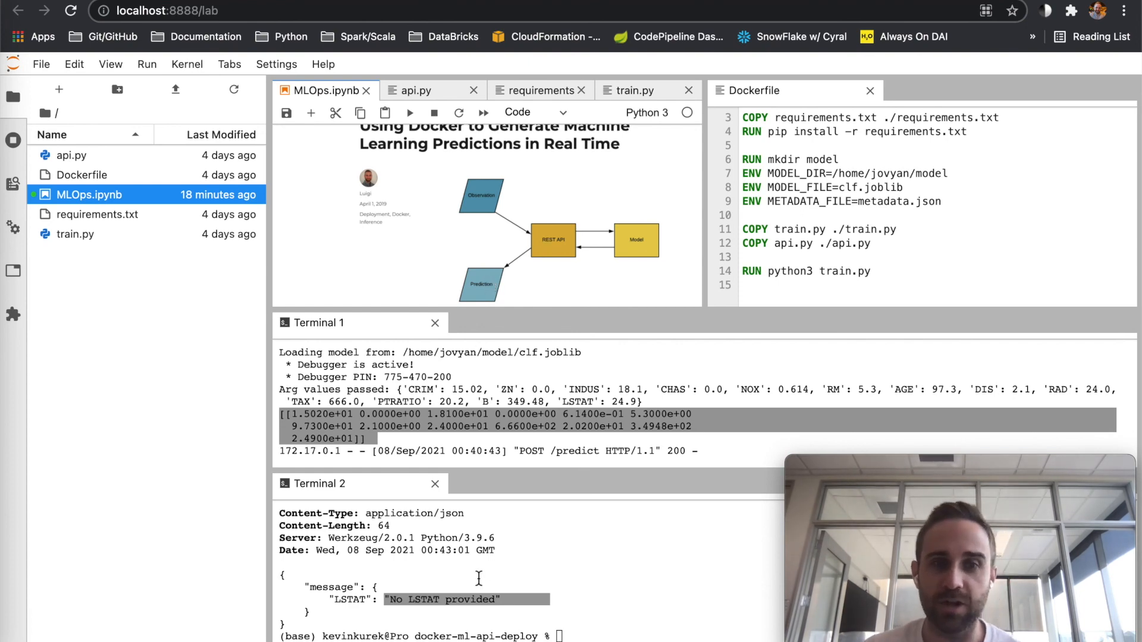
- Send the curl POST to 127.0.0.1:5000/predict, returning prediction 12.27342479498788
left_click(585, 635)
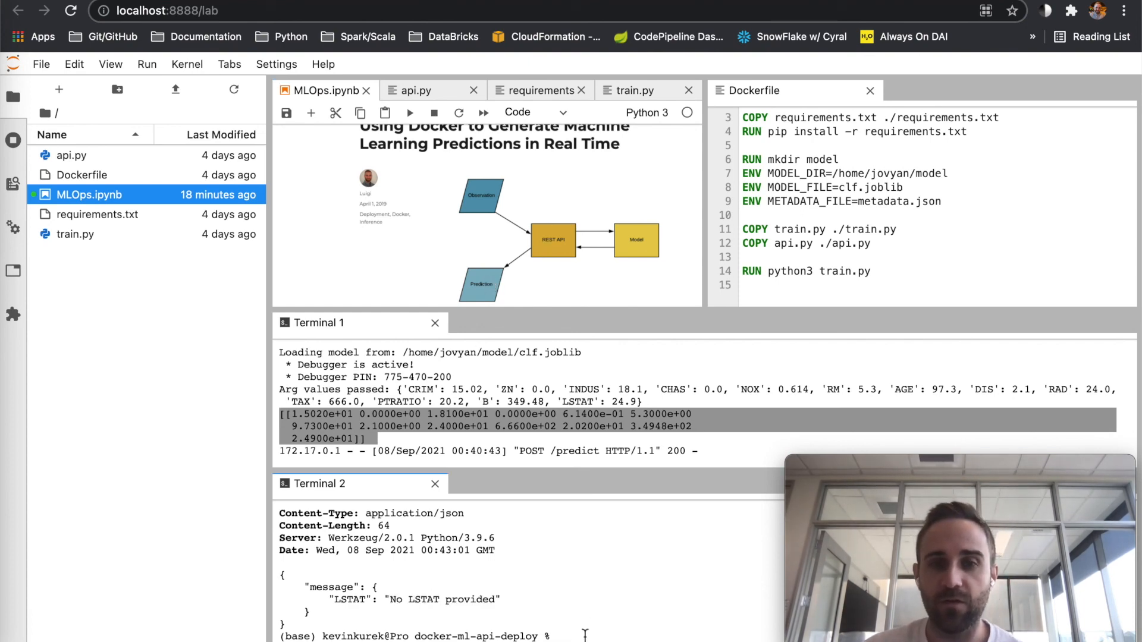
type("curl -i -H \"Content-Type: application/json\" -X POST -d '{\"CRIM\": 15.02, \"ZN\": 0.0, \"INDUS\": 18.1, \"CHAS\": 0.0, \"NOX\": 0.614, \"RM\": 5.3, \"AGE\": 97.3, \"DIS\": 2.1, \"RAD\": 24.0, \"TAX\": 666.0, \"PTRATIO\": 20.2, \"B\": 349.48, \"LSTAT\": 24.9}' 127.0.0.1:5000/predict")
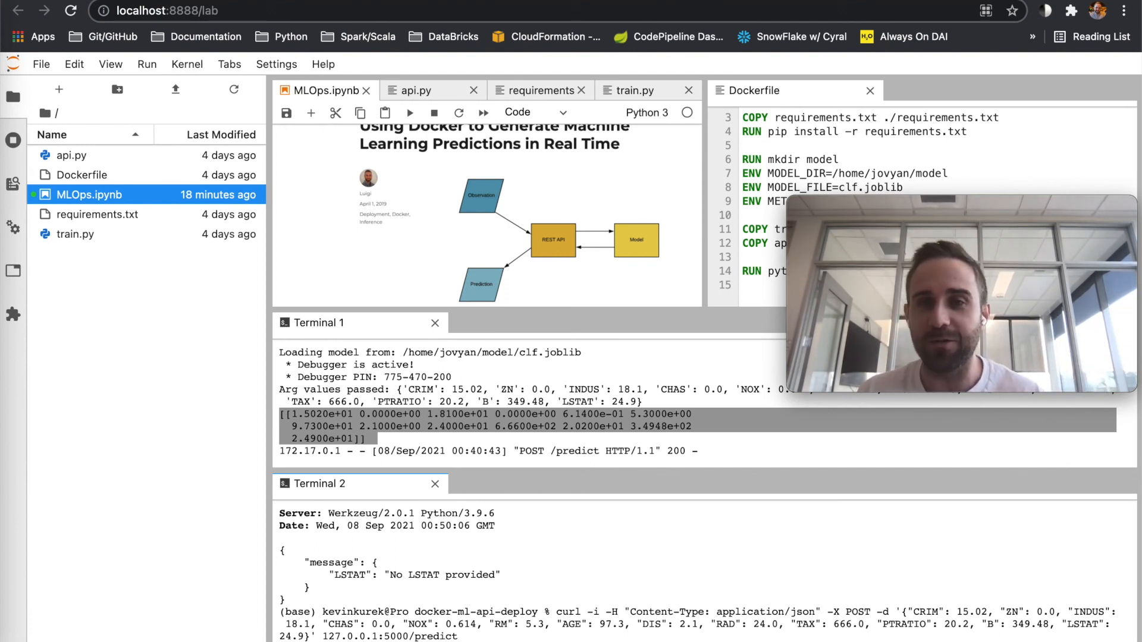
key("Return")
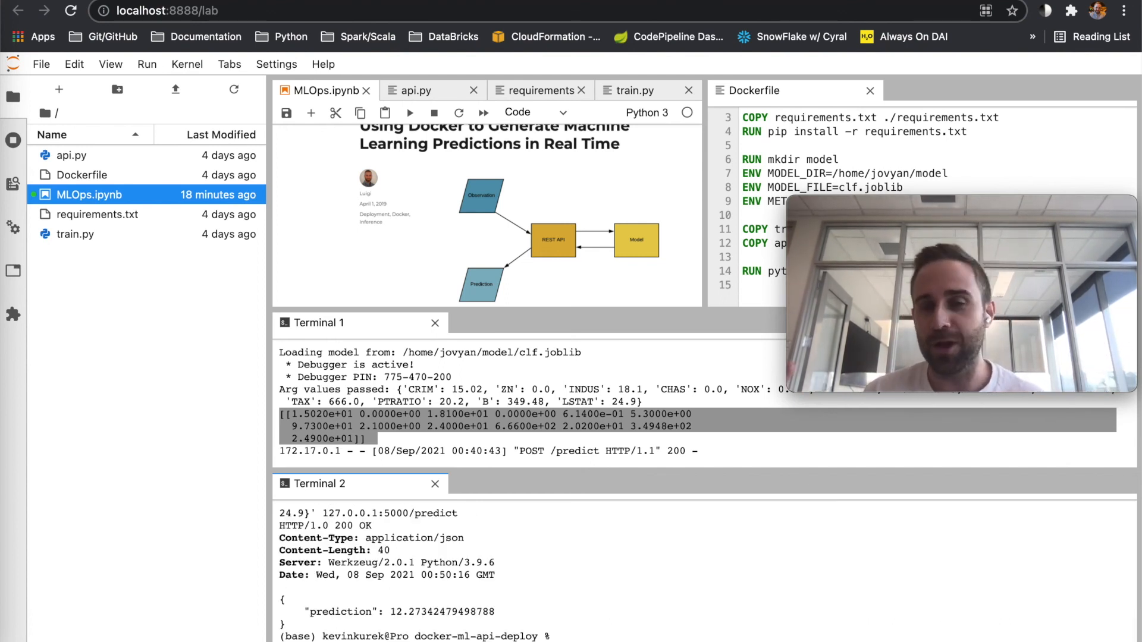